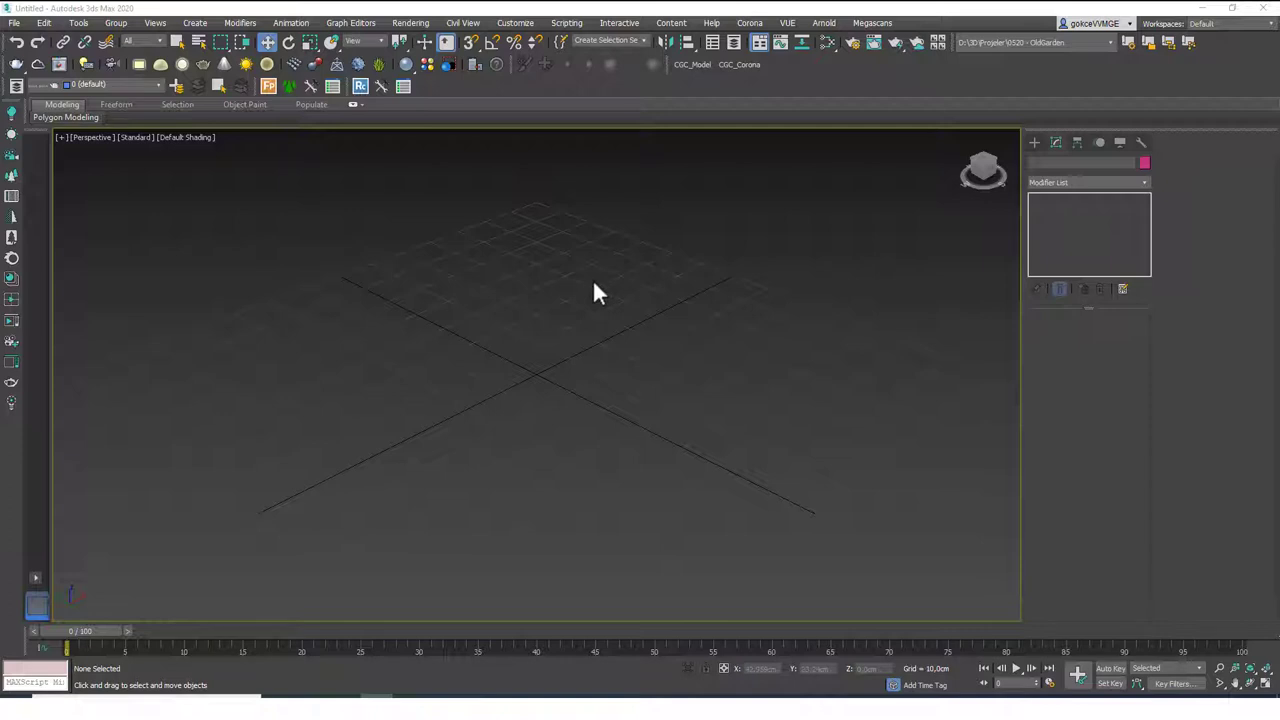
# - Draw a six-sided NGon spline from its center near the grid origin, with a radius of about 60.6 cm
pyautogui.click(1035, 142)
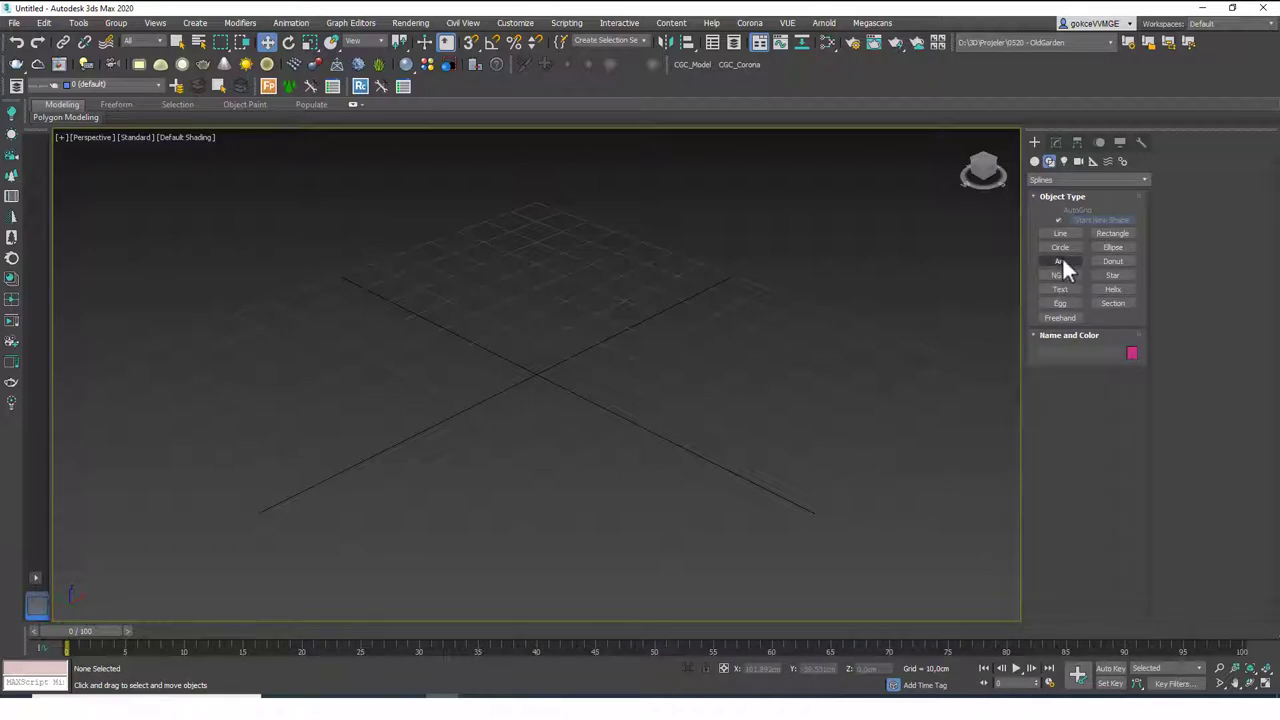
pyautogui.click(1058, 275)
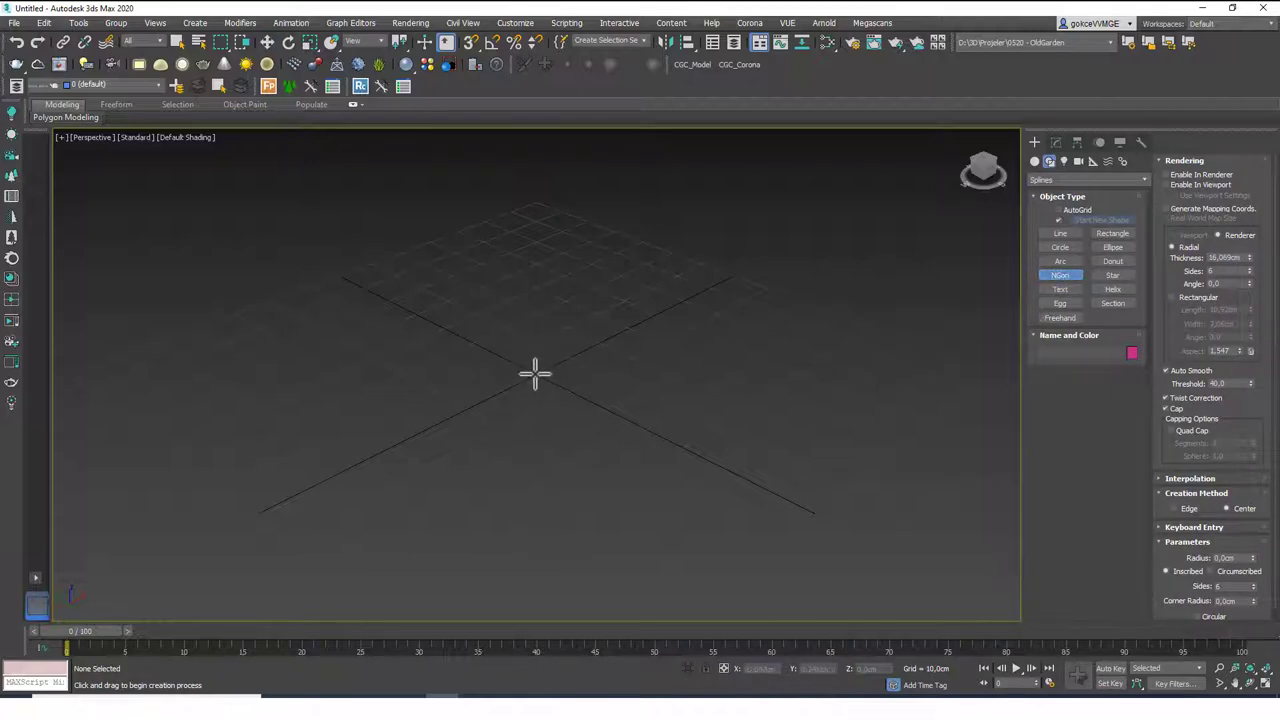
pyautogui.moveTo(536, 371); pyautogui.dragTo(643, 366)
pyautogui.moveTo(653, 338)
pyautogui.keyDown('alt'); pyautogui.mouseDown(button='middle')
pyautogui.moveTo(600, 400)
pyautogui.moveTo(591, 391)
pyautogui.moveTo(589, 417)
pyautogui.moveTo(643, 348)
pyautogui.mouseUp(button='middle'); pyautogui.keyUp('alt')
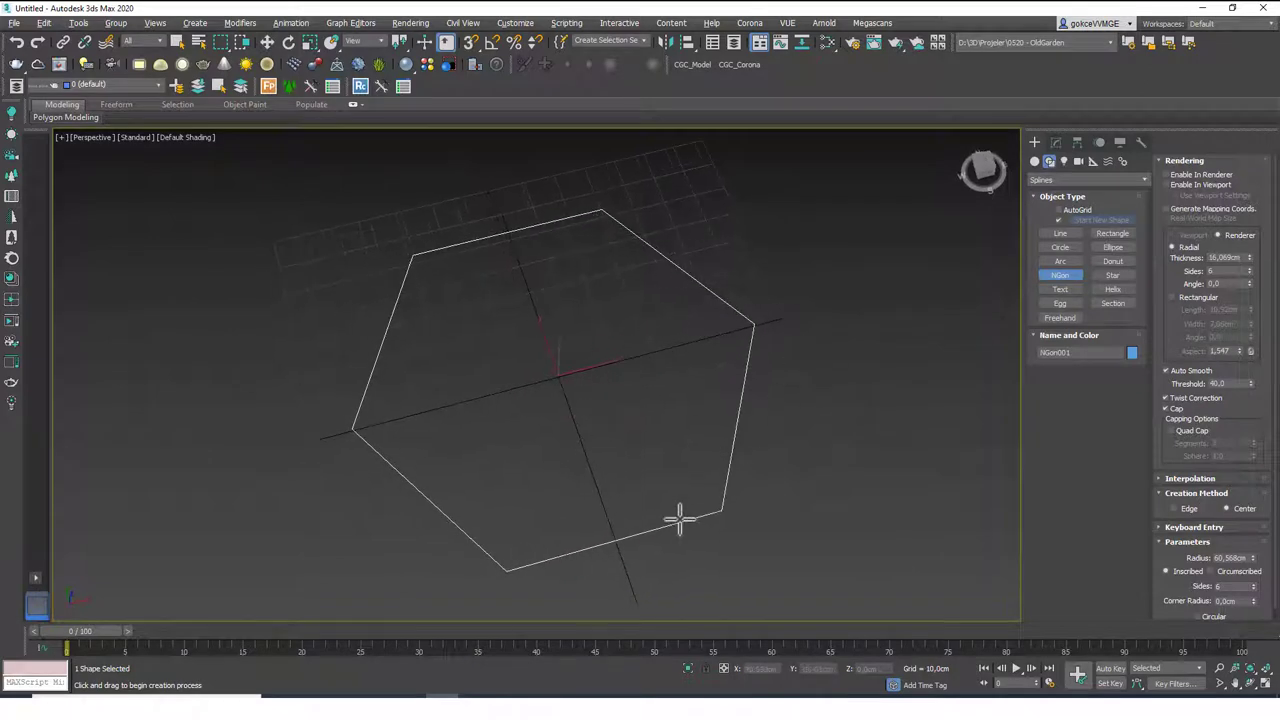
# - Enlarge the NGon's radius to about 69 cm and switch it to Circumscribed
pyautogui.click(1062, 143)
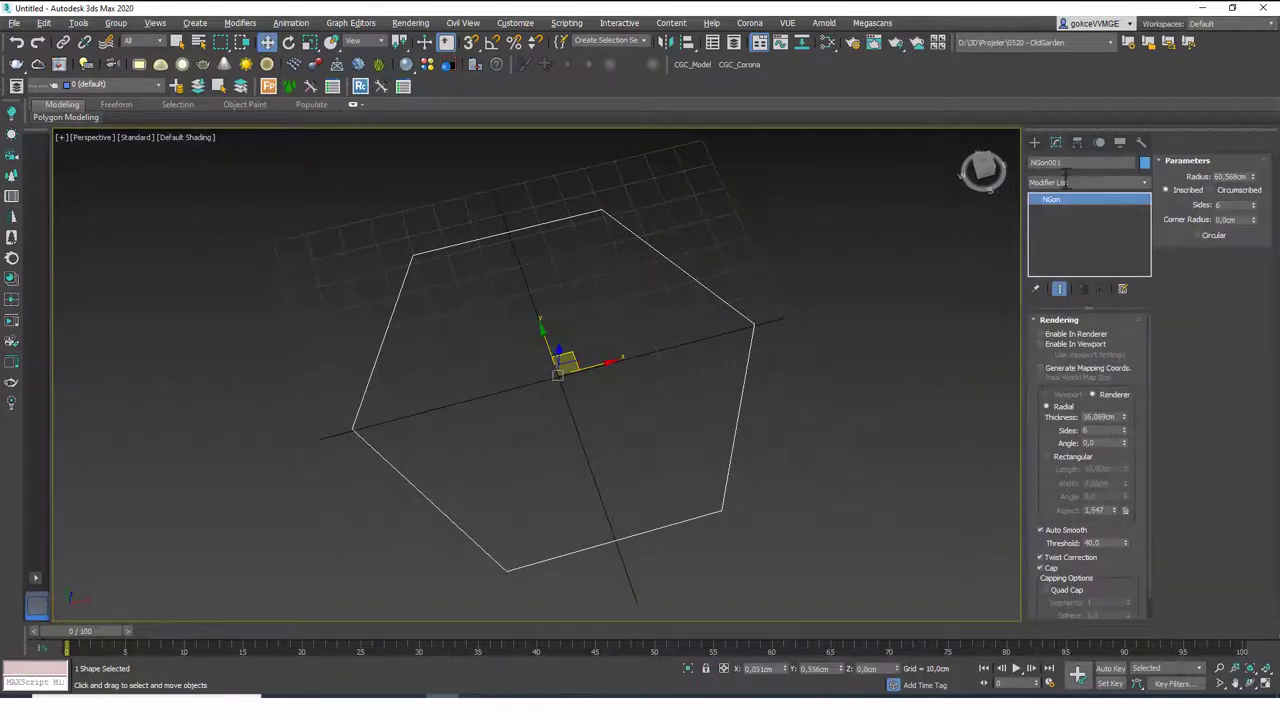
pyautogui.click(1060, 321)
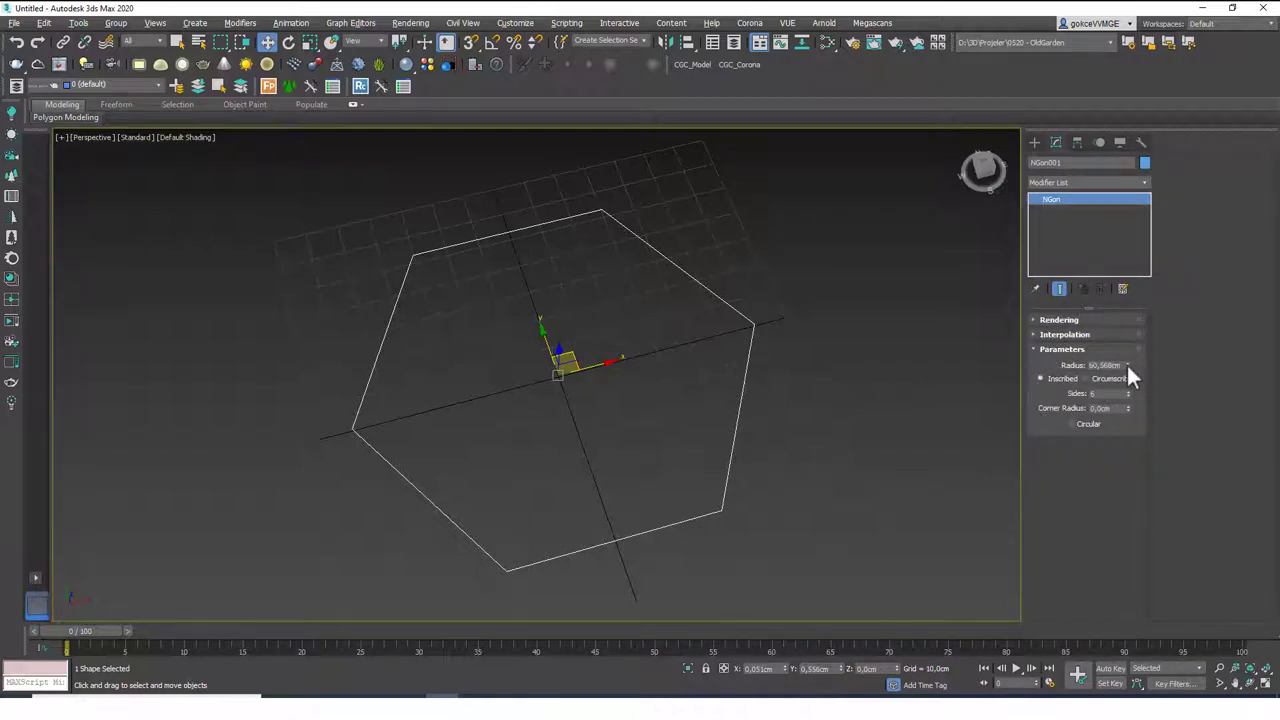
pyautogui.moveTo(1127, 366); pyautogui.dragTo(1125, 362)
pyautogui.click(1090, 379)
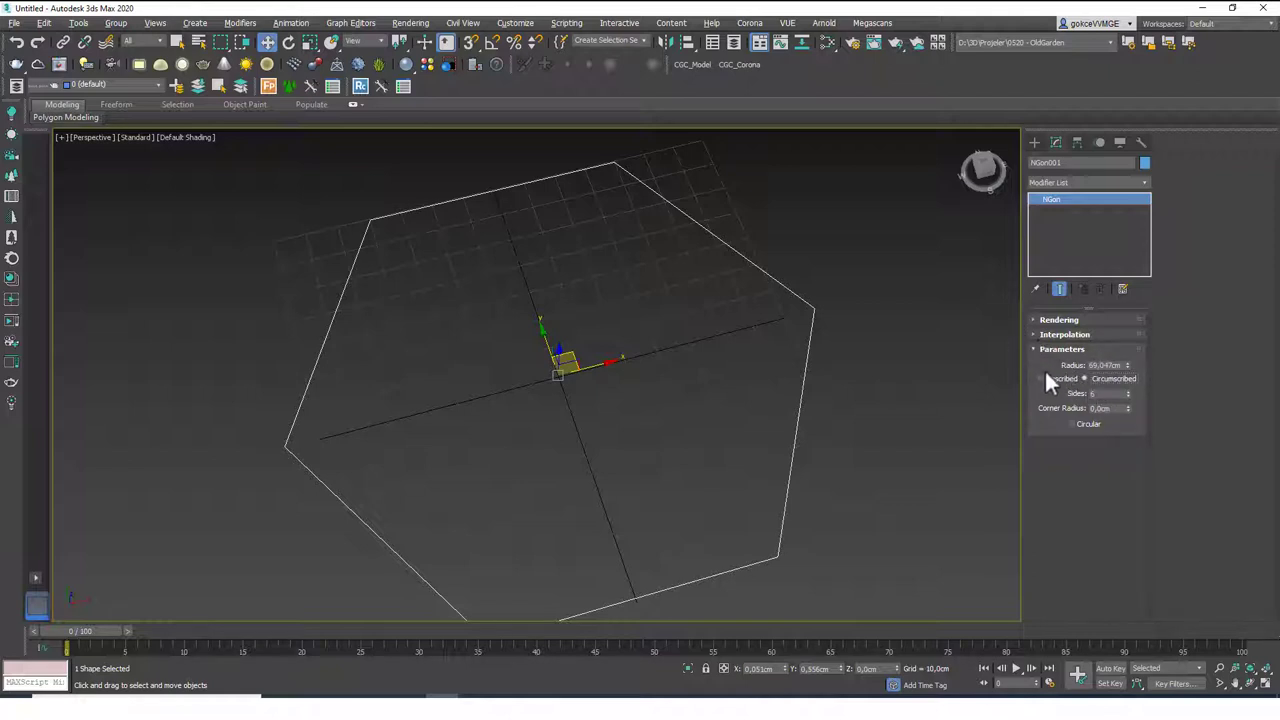
# - Try side counts of 8 and 5 on the NGon, return it to 6, and test its corner radius
pyautogui.click(1127, 391)
pyautogui.click(1127, 391)
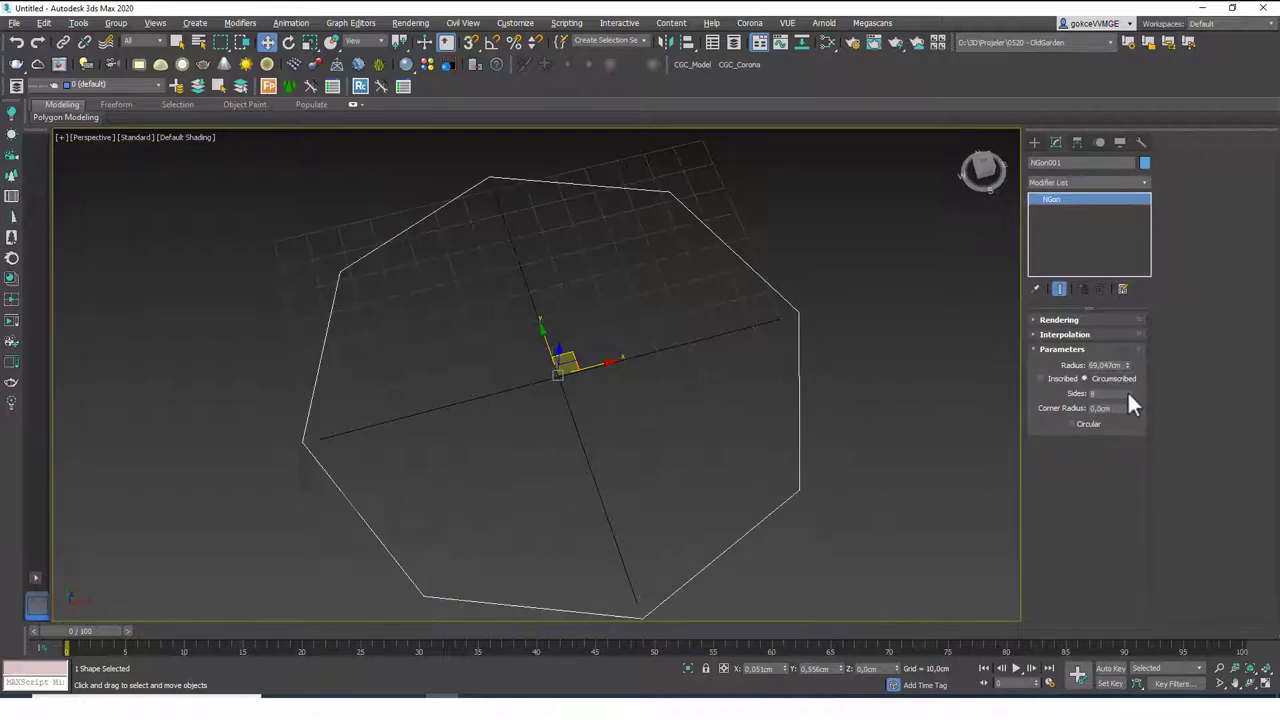
pyautogui.doubleClick(1094, 393)
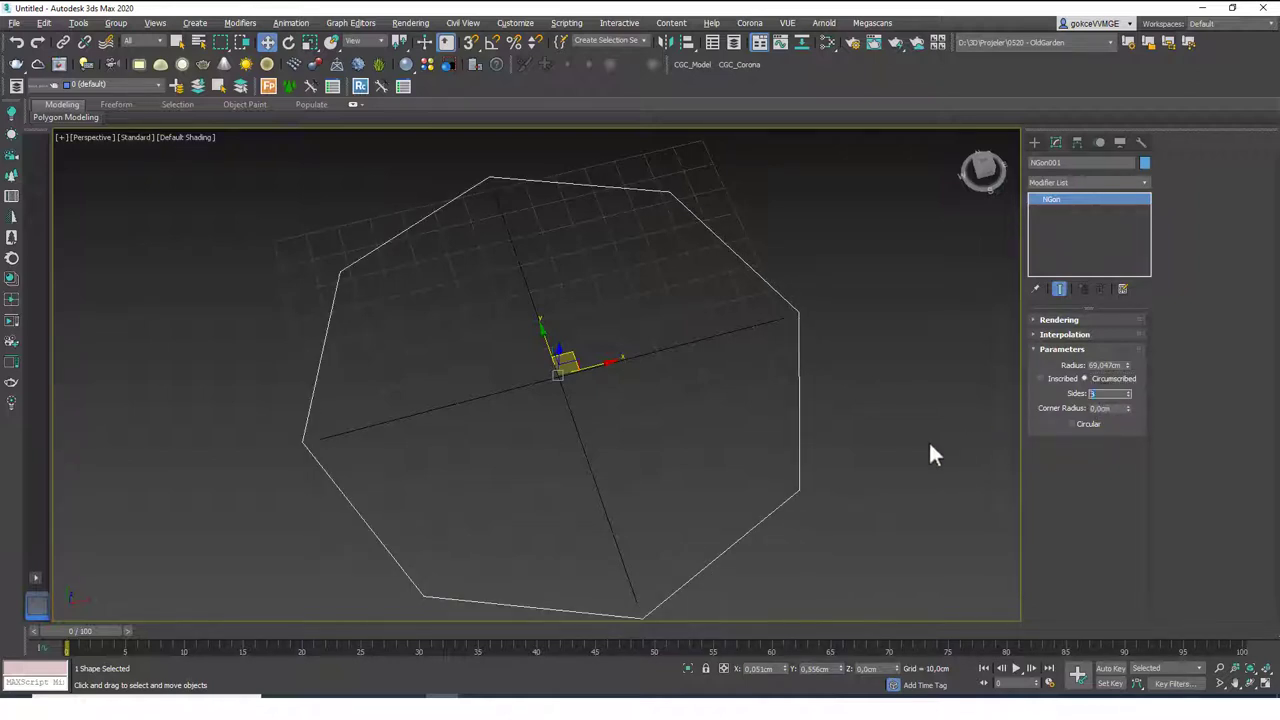
pyautogui.click(1128, 396)
pyautogui.click(1127, 395)
pyautogui.click(1127, 395)
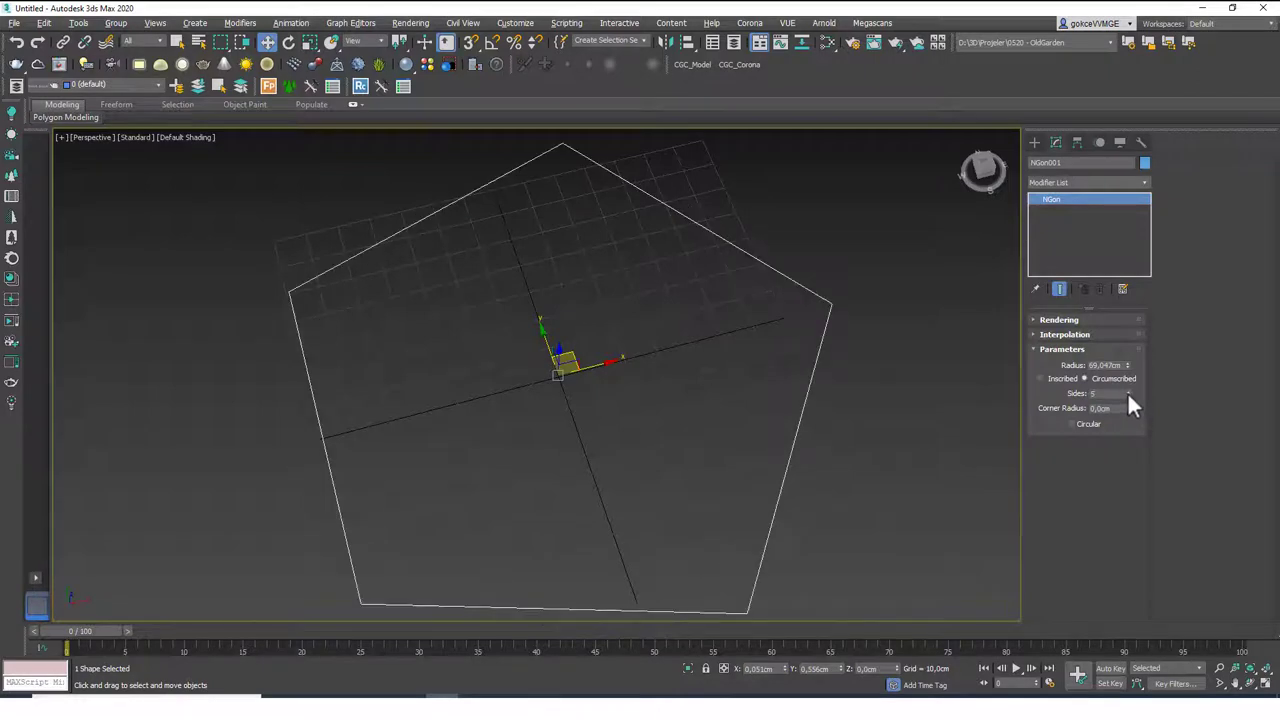
pyautogui.click(1127, 391)
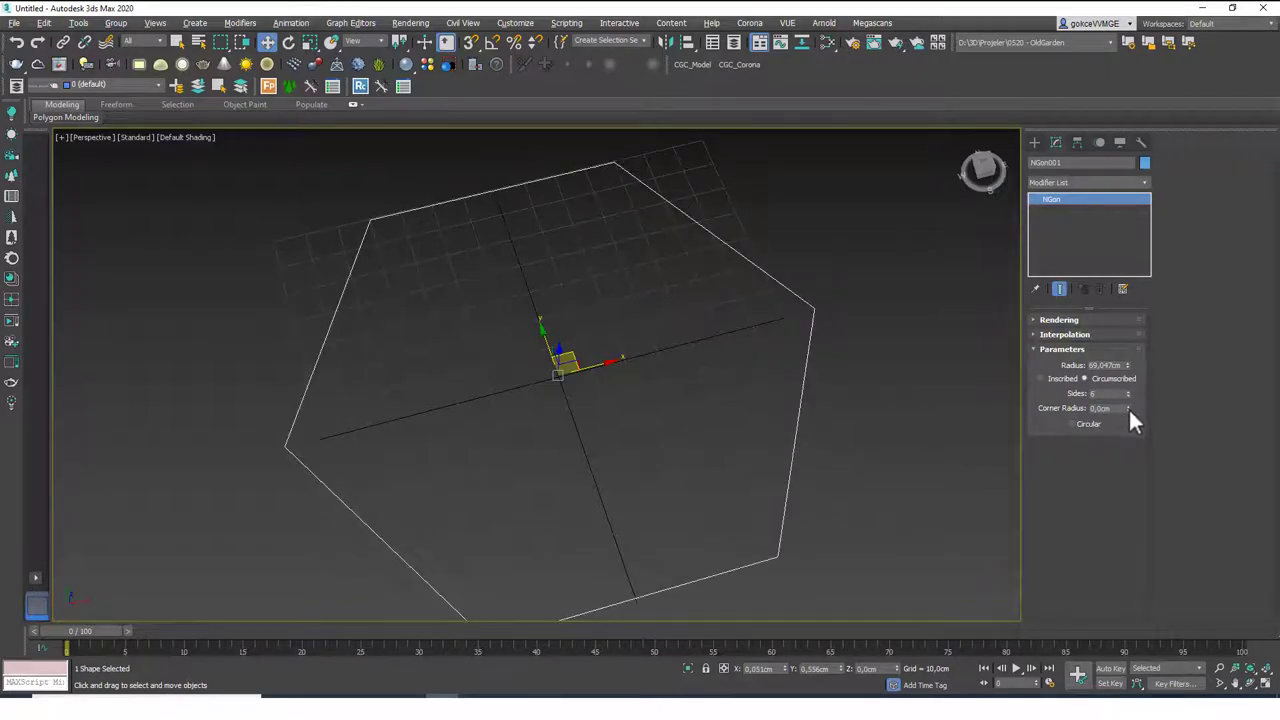
pyautogui.moveTo(1128, 408); pyautogui.dragTo(1108, 280)
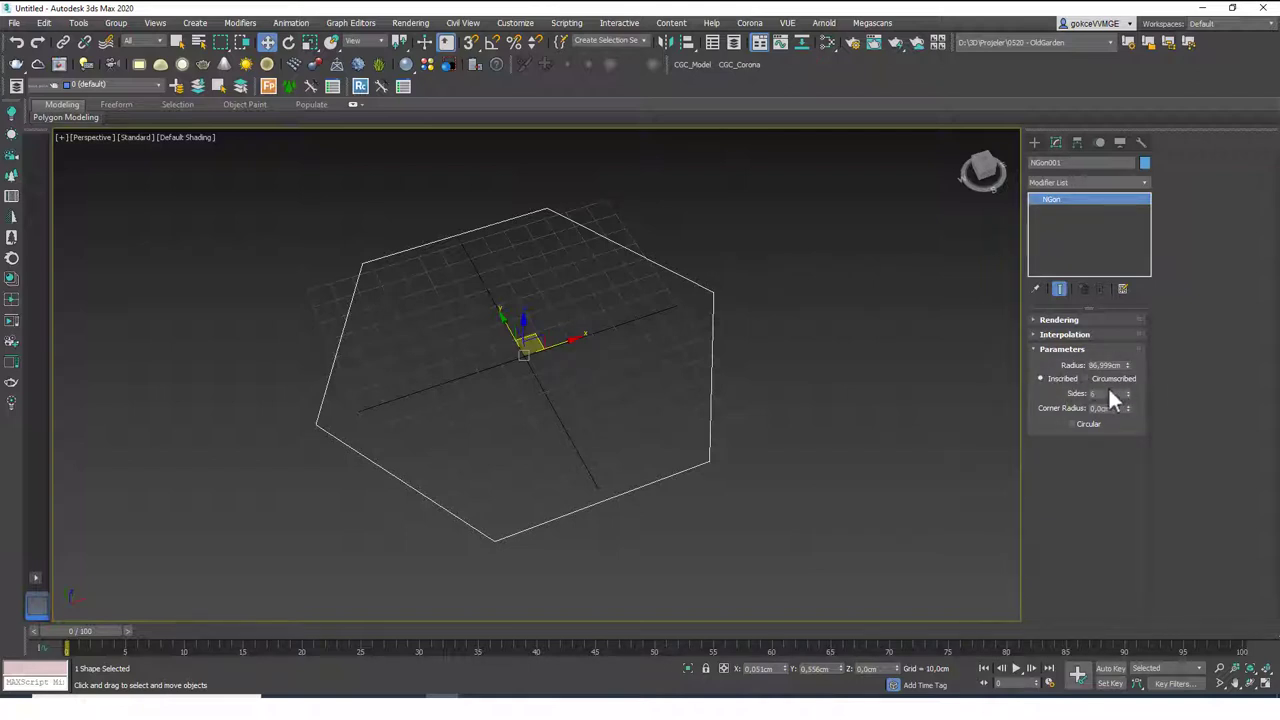
# - Center the NGon on the world origin by resetting its X and Y positions to 0
pyautogui.click(1034, 142)
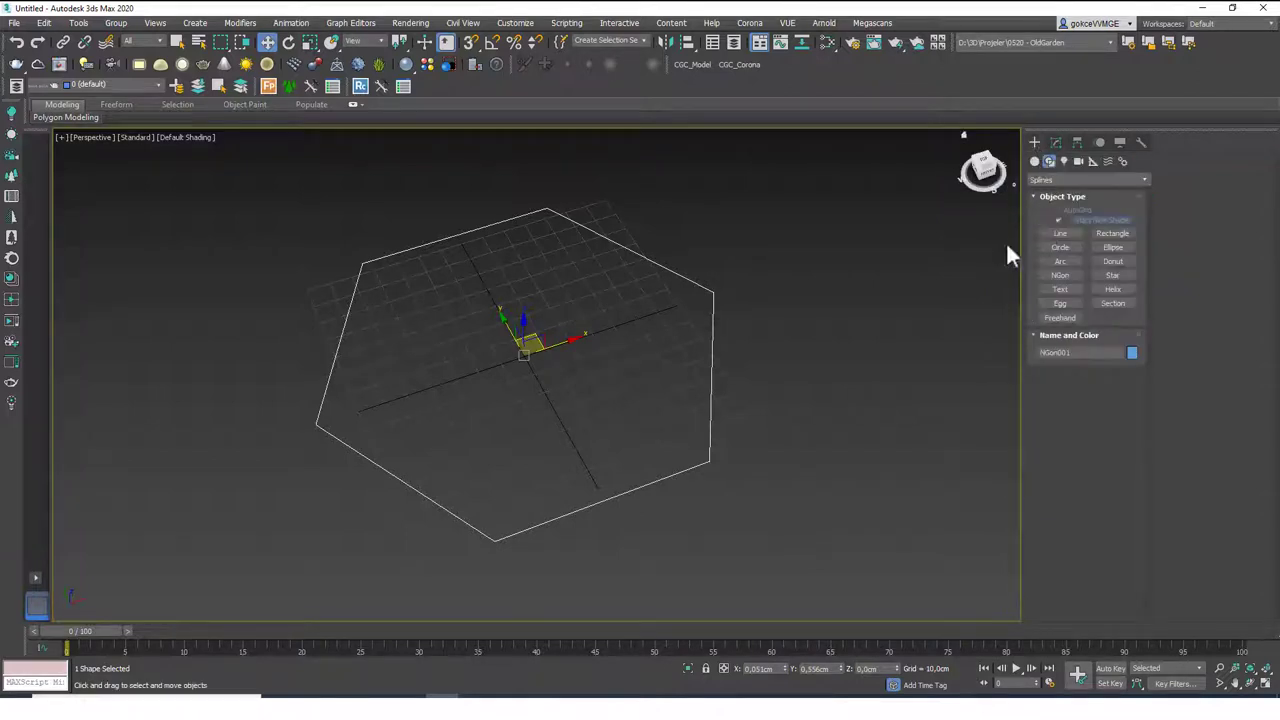
pyautogui.moveTo(741, 433); pyautogui.dragTo(747, 417, button='middle')
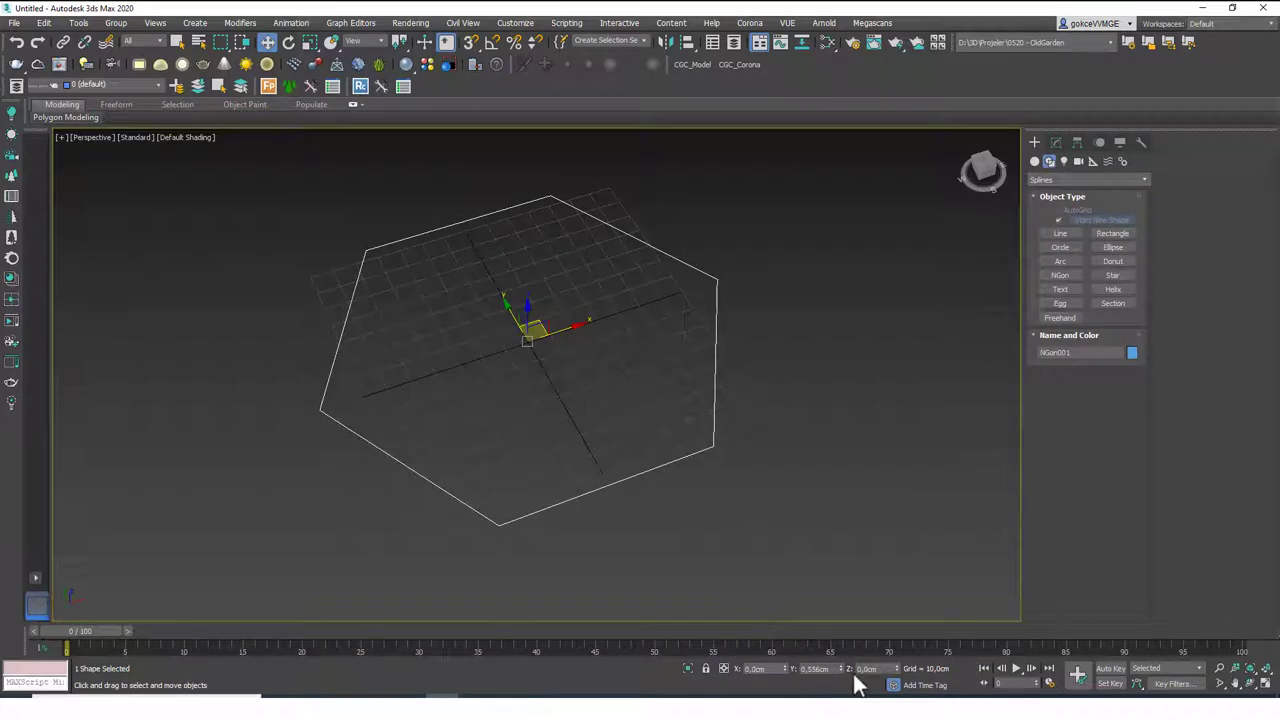
pyautogui.moveTo(818, 374)
pyautogui.keyDown('alt'); pyautogui.mouseDown(button='middle')
pyautogui.moveTo(837, 369)
pyautogui.moveTo(832, 378)
pyautogui.mouseUp(button='middle'); pyautogui.keyUp('alt')
# - Draw a circle spline with a radius of about 58.6 cm and center it on the origin at X 0, Y 0
pyautogui.click(1058, 248)
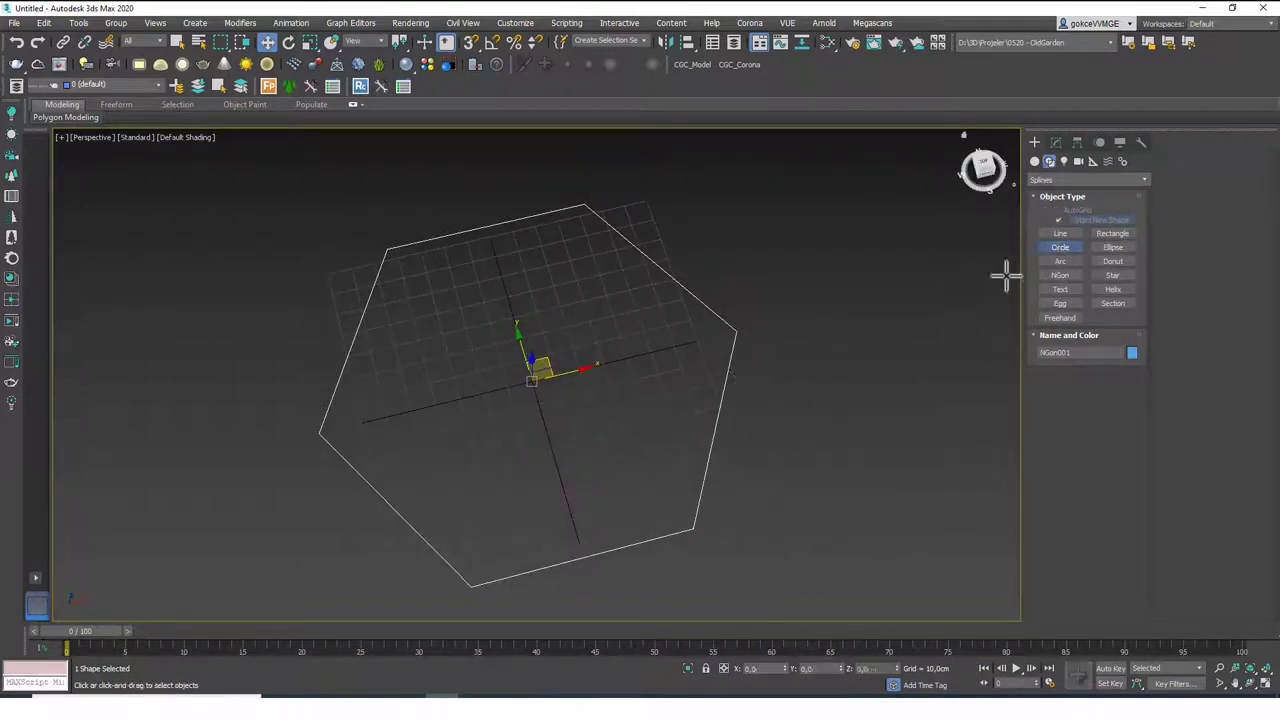
pyautogui.moveTo(760, 380); pyautogui.dragTo(868, 484)
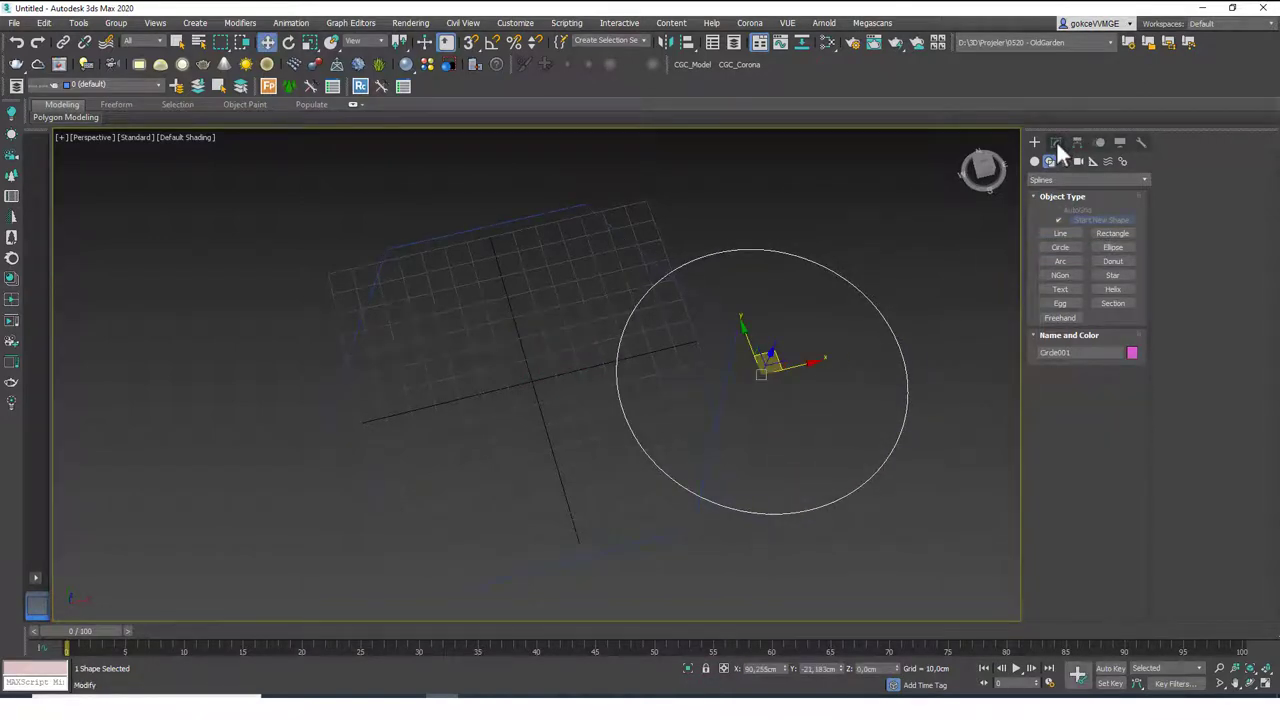
pyautogui.rightClick(784, 668)
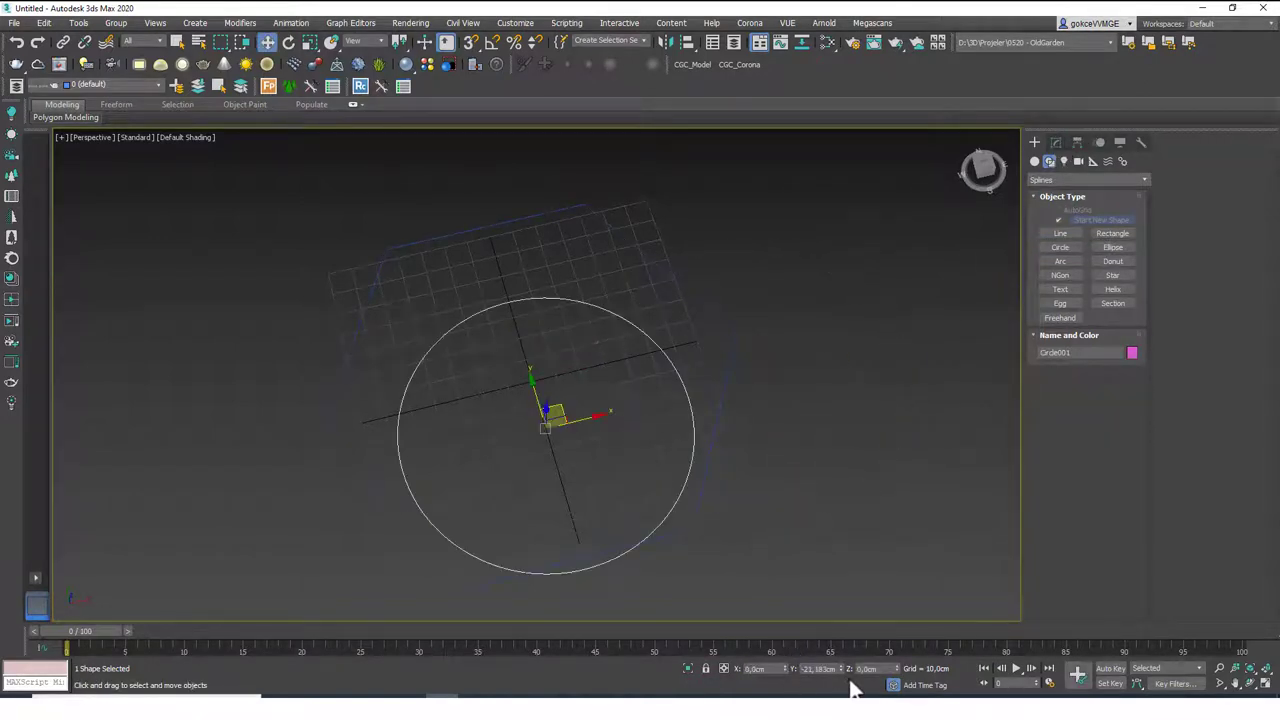
pyautogui.rightClick(841, 669)
# - Set the circle's radius to 100 cm
pyautogui.click(1056, 142)
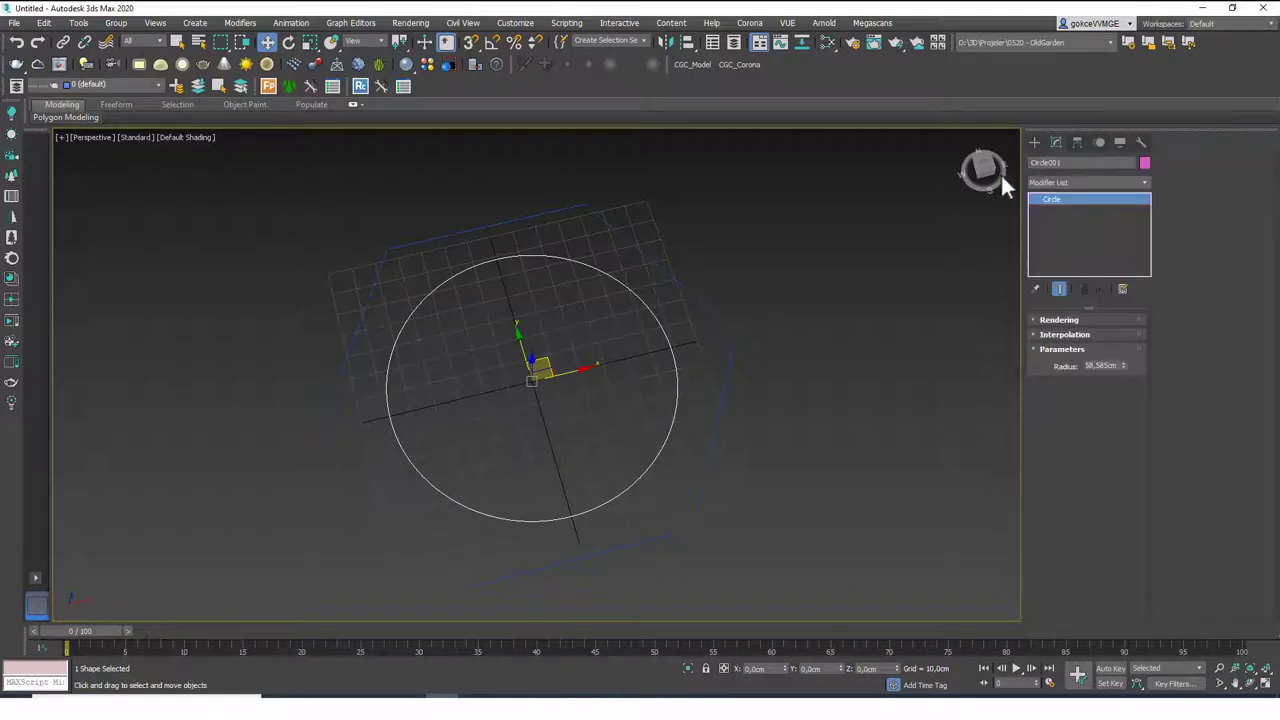
pyautogui.doubleClick(1106, 366)
pyautogui.write('100')
pyautogui.press('Return')
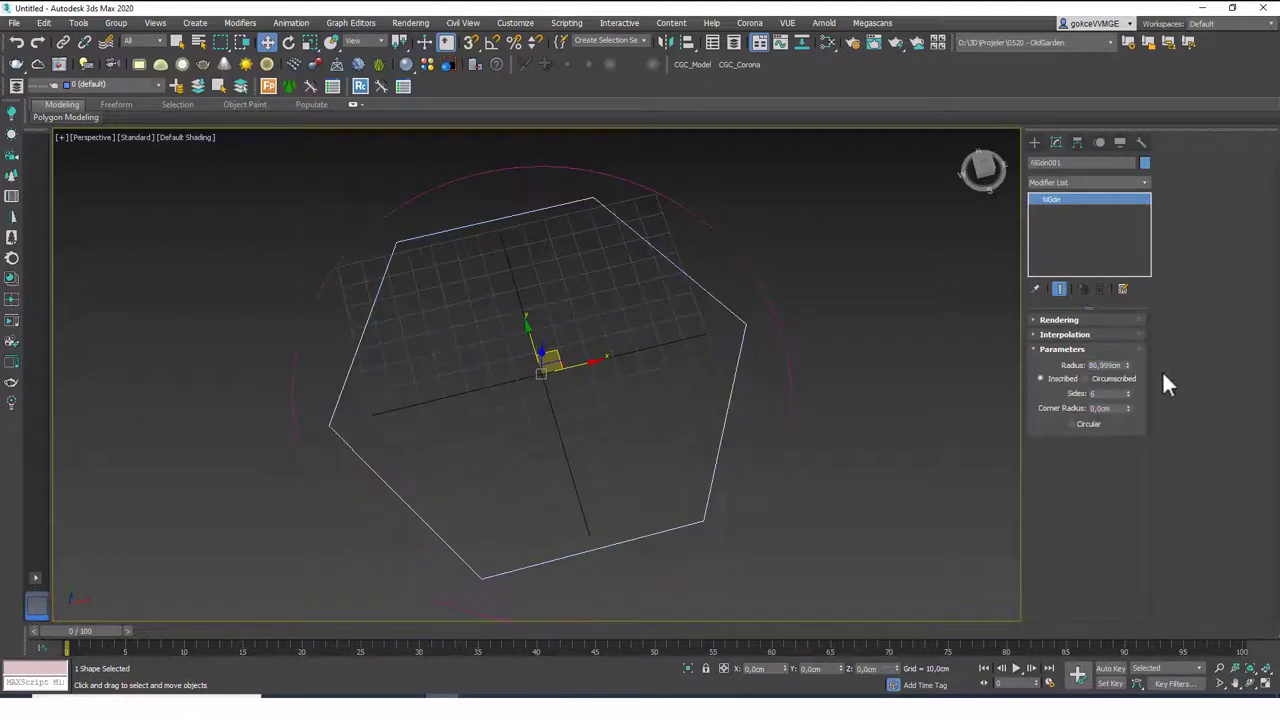
# - Set the NGon's radius to 100 cm to match the circle
pyautogui.doubleClick(1110, 364)
pyautogui.write('100')
pyautogui.press('Return')
pyautogui.keyDown('alt'); pyautogui.moveTo(715, 419); pyautogui.dragTo(797, 389, button='middle'); pyautogui.keyUp('alt')
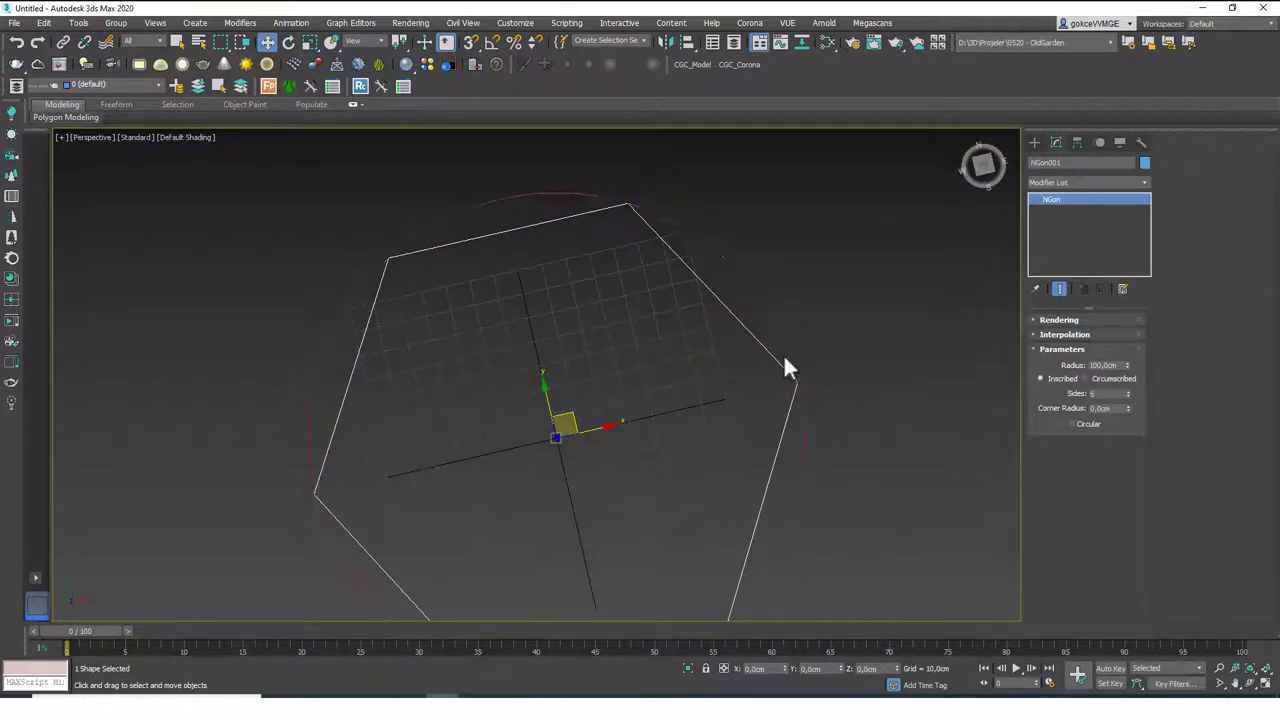
pyautogui.keyDown('alt'); pyautogui.moveTo(754, 514); pyautogui.dragTo(757, 505, button='middle'); pyautogui.keyUp('alt')
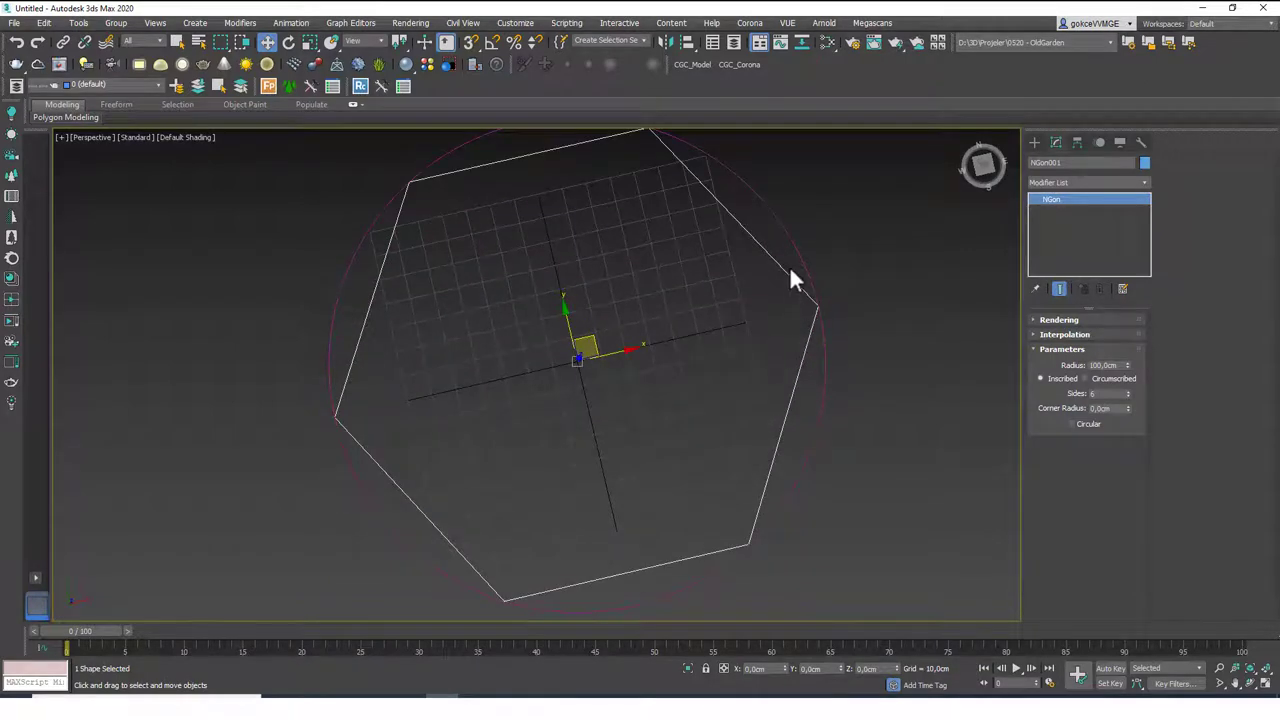
# - Raise the NGon's side count to 10 and select the circle and the NGon in turn to compare their outlines
pyautogui.click(1128, 391)
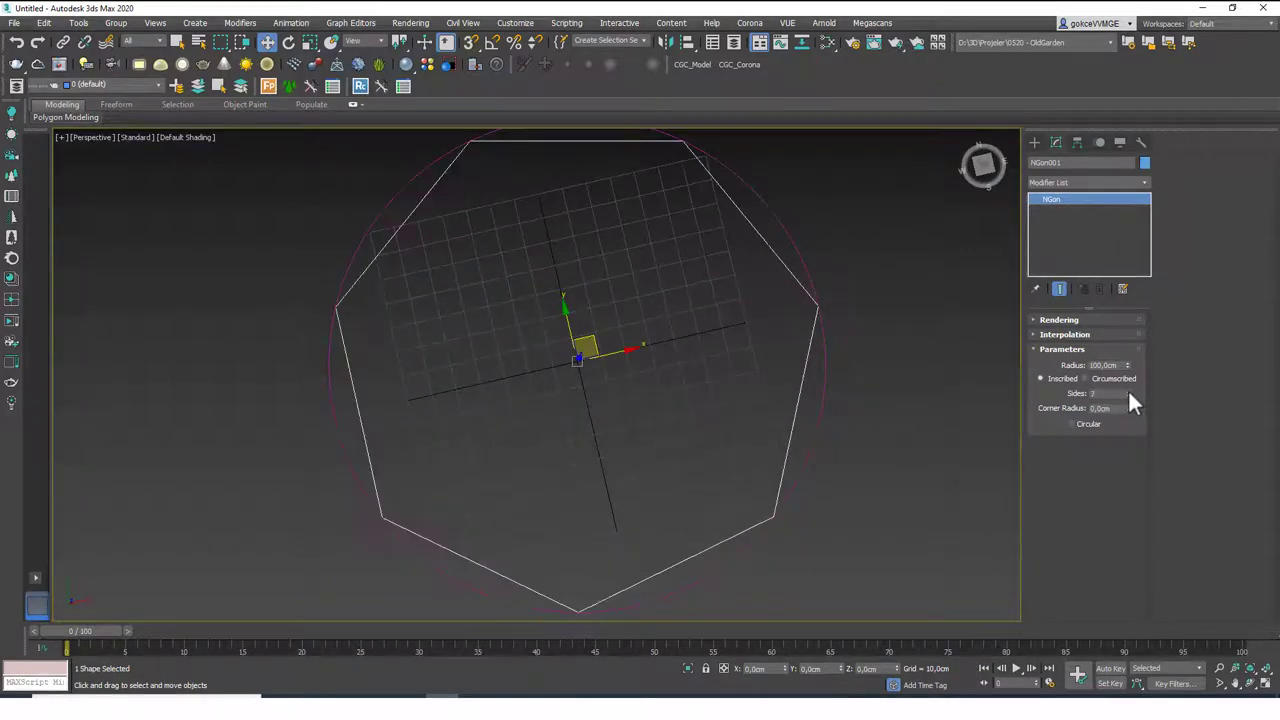
pyautogui.click(1128, 391)
pyautogui.click(1128, 391)
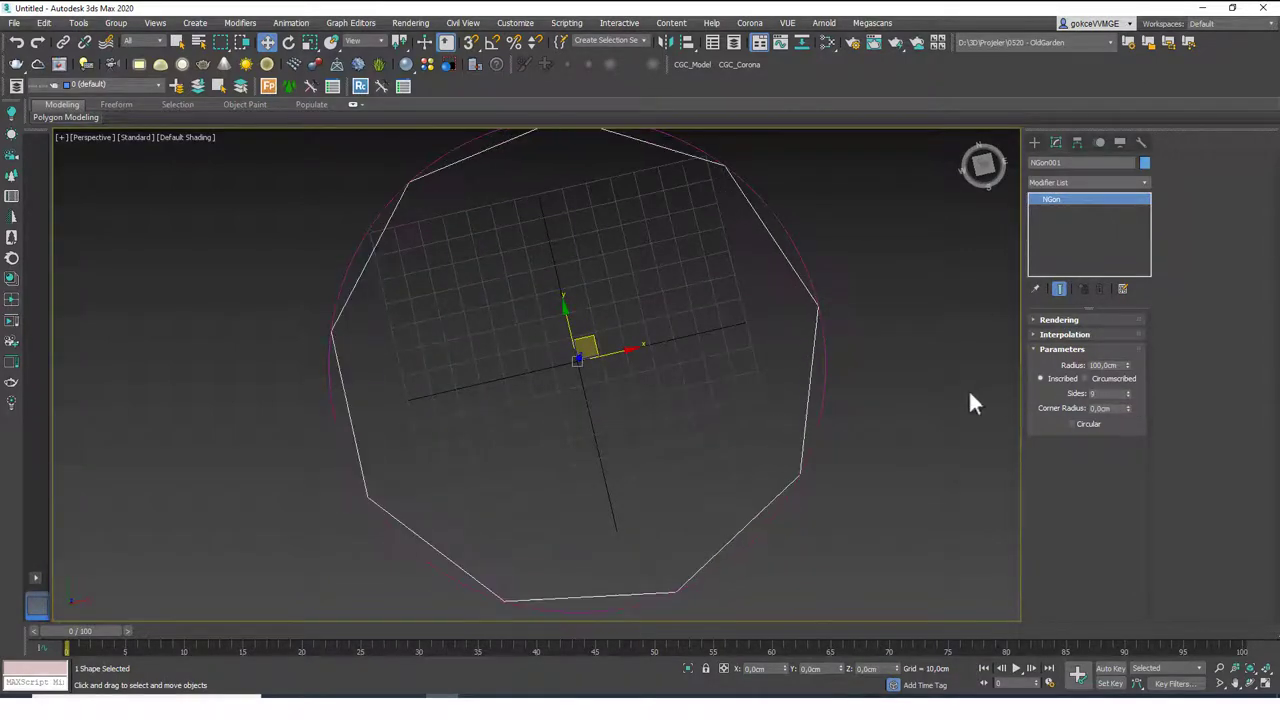
pyautogui.click(1128, 391)
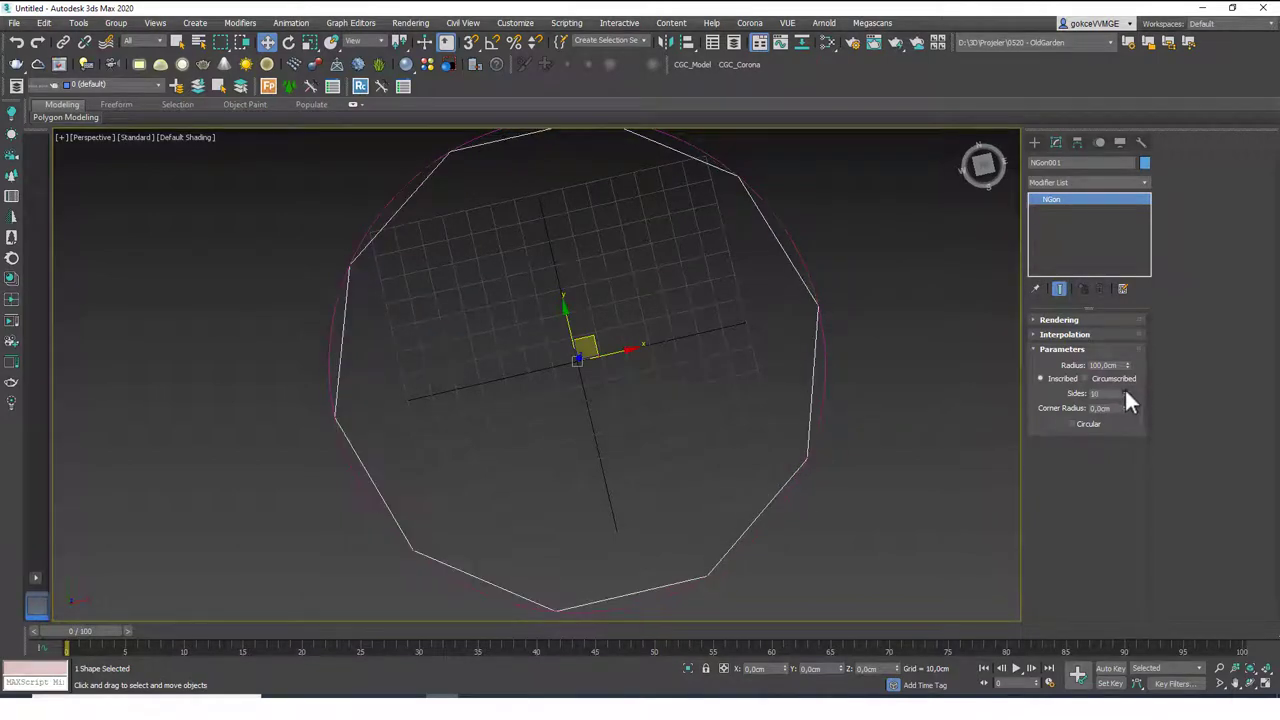
pyautogui.click(796, 252)
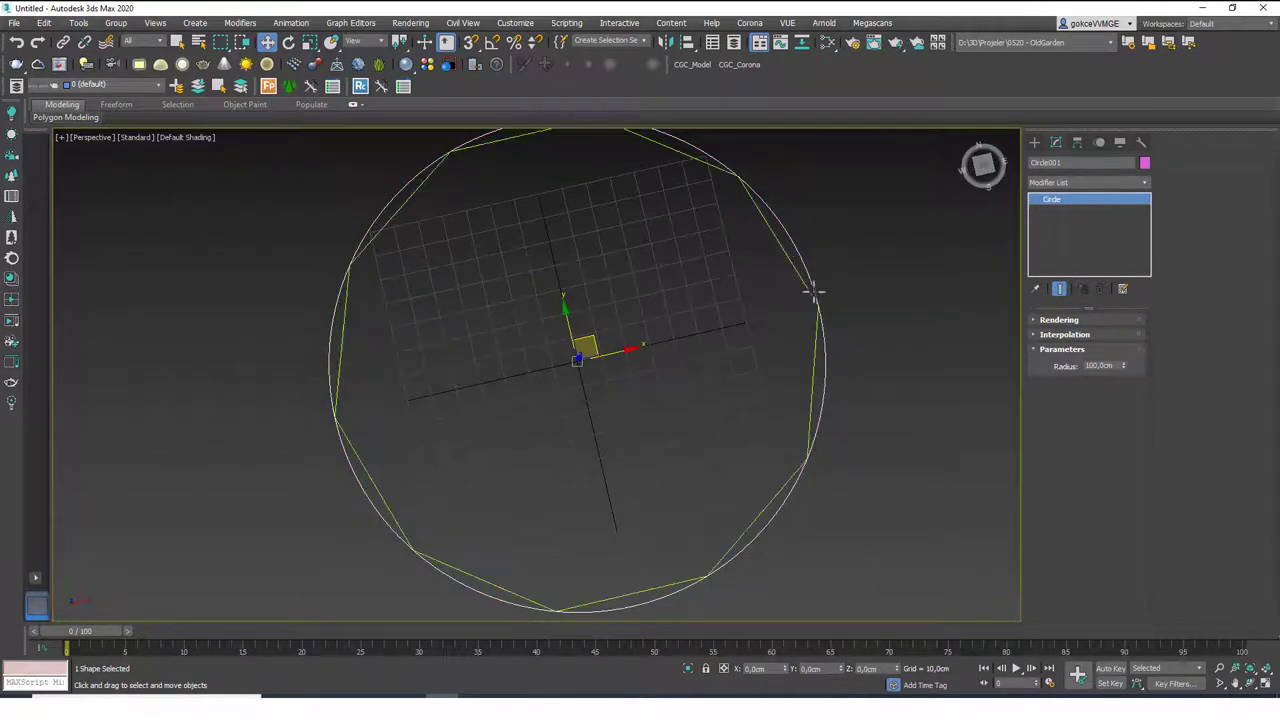
pyautogui.click(817, 362)
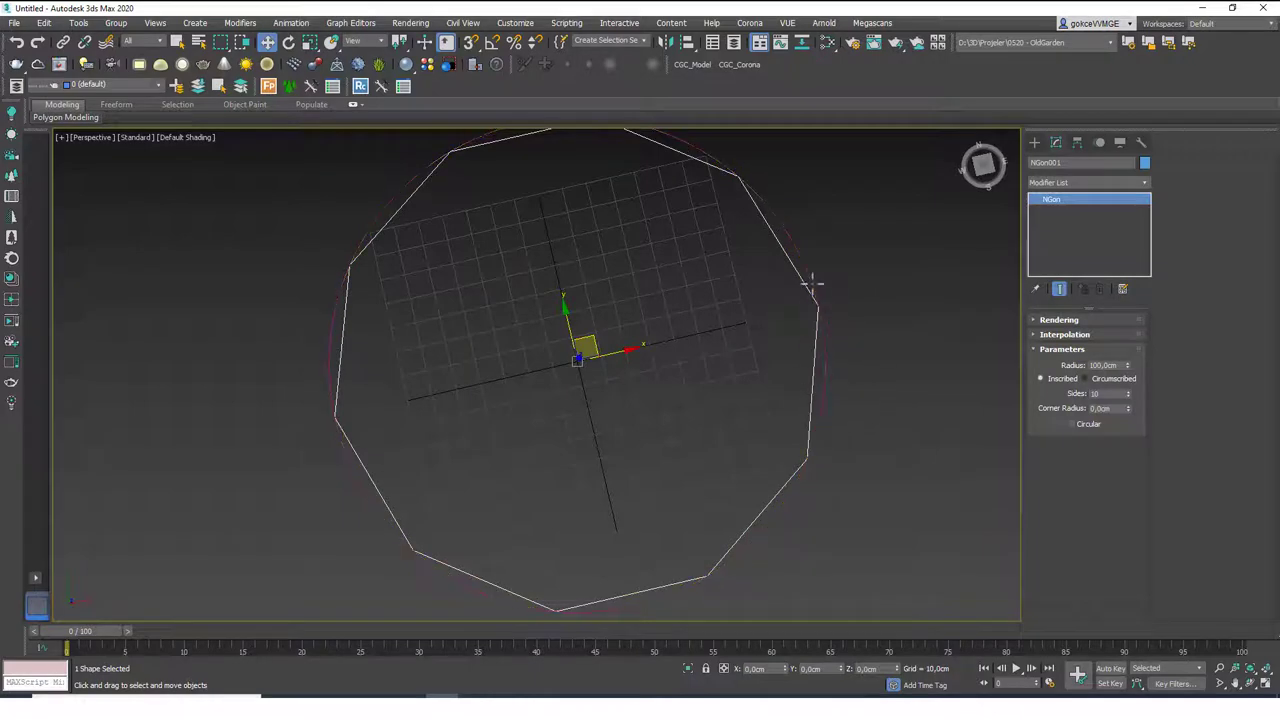
# - Toggle the 10-sided NGon between Circumscribed and Inscribed to compare its fit against the circle, ending on Inscribed
pyautogui.click(1096, 380)
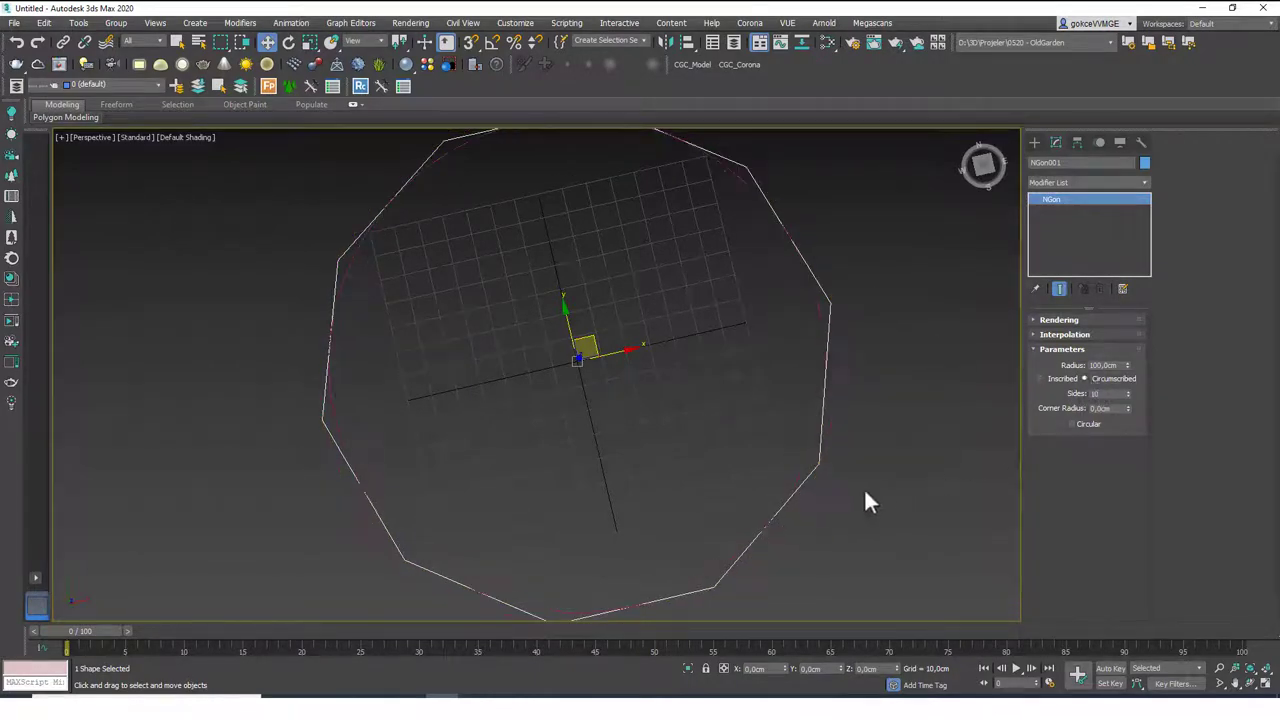
pyautogui.click(816, 305)
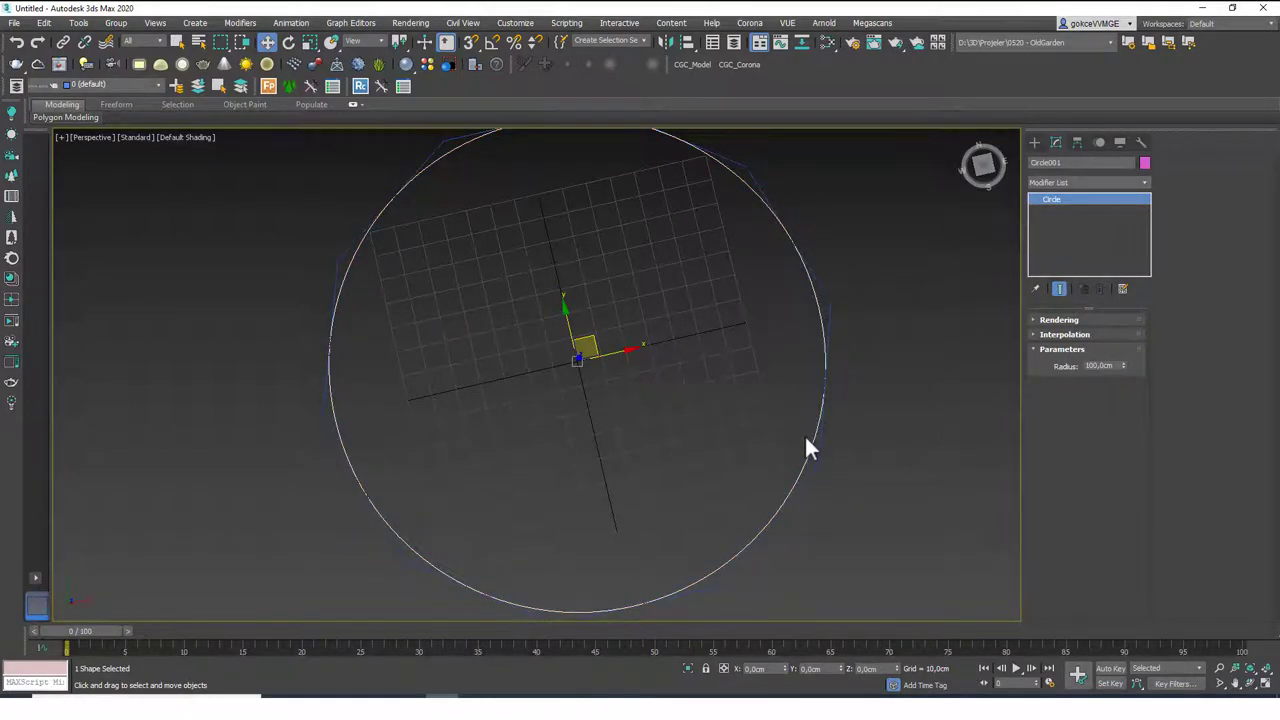
pyautogui.click(829, 325)
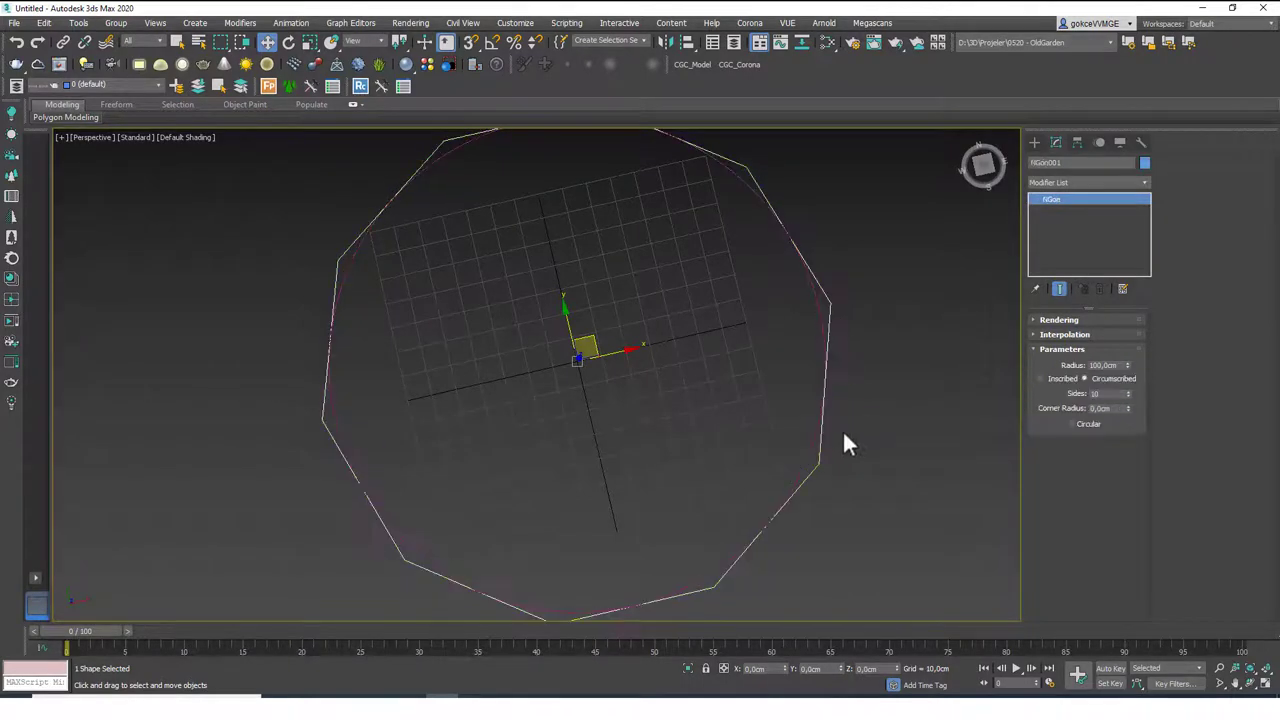
pyautogui.click(1056, 378)
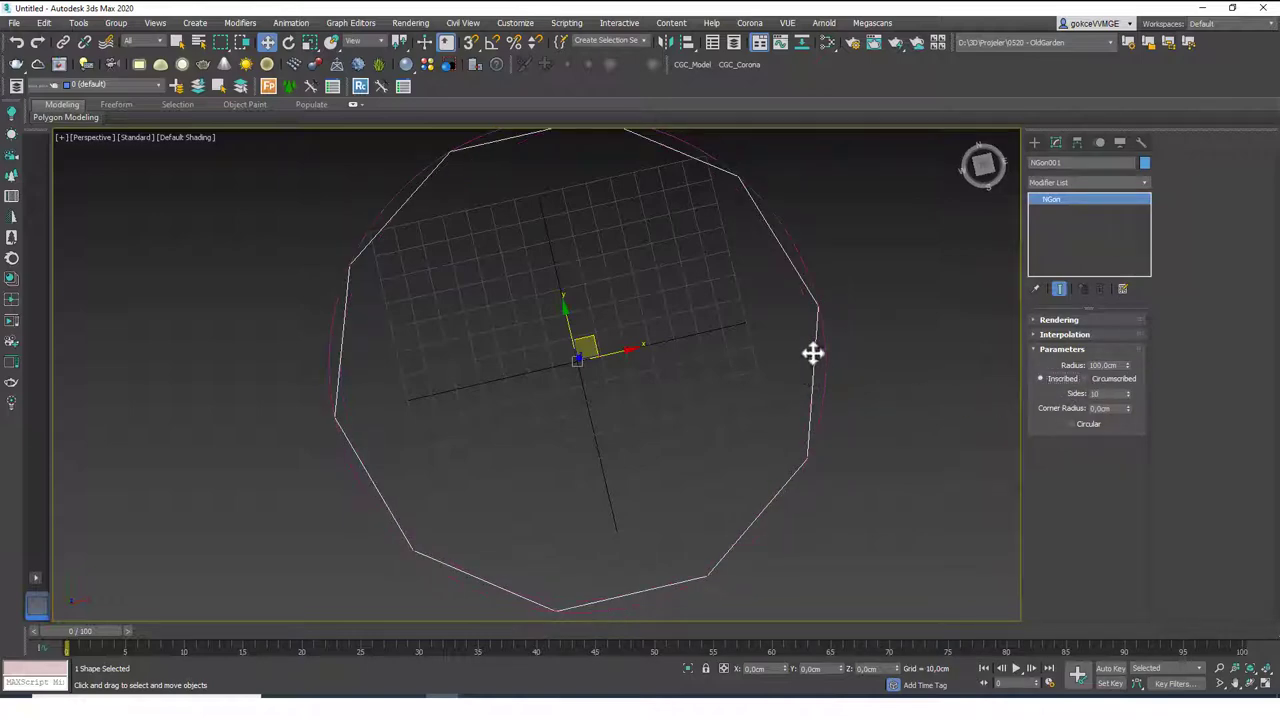
pyautogui.click(1109, 380)
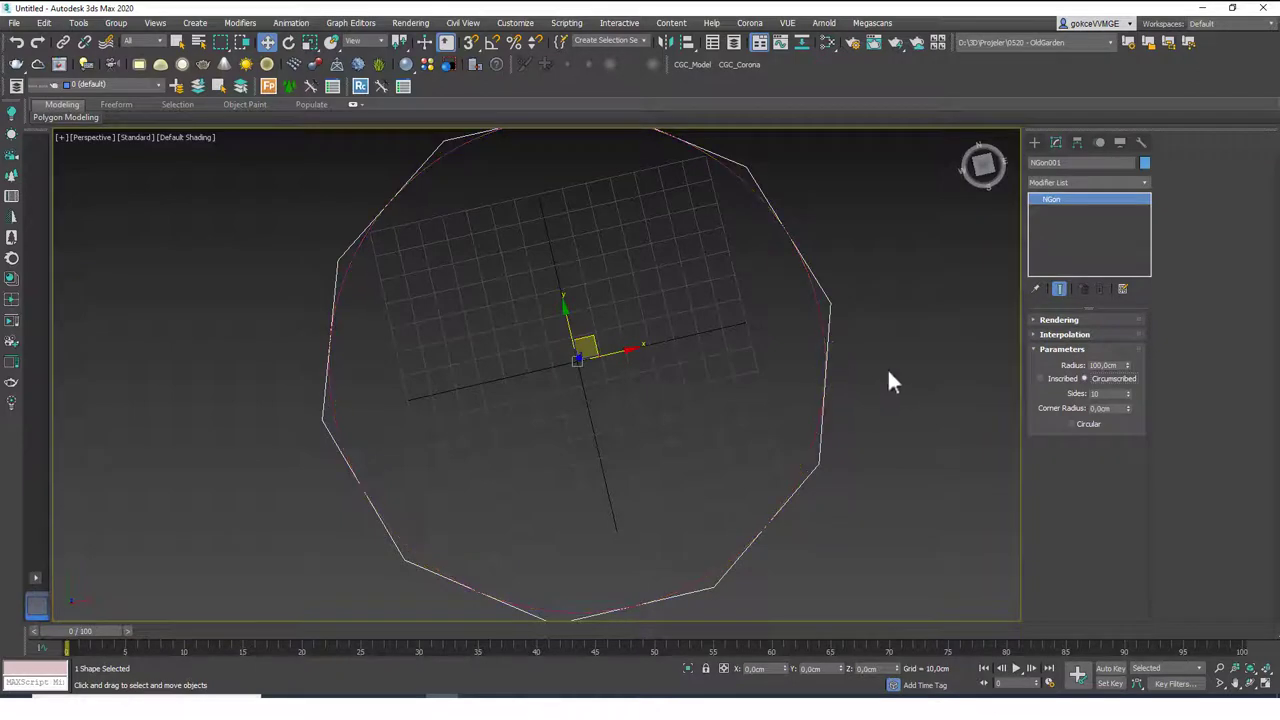
pyautogui.click(1060, 379)
pyautogui.moveTo(784, 326); pyautogui.dragTo(798, 320, button='middle')
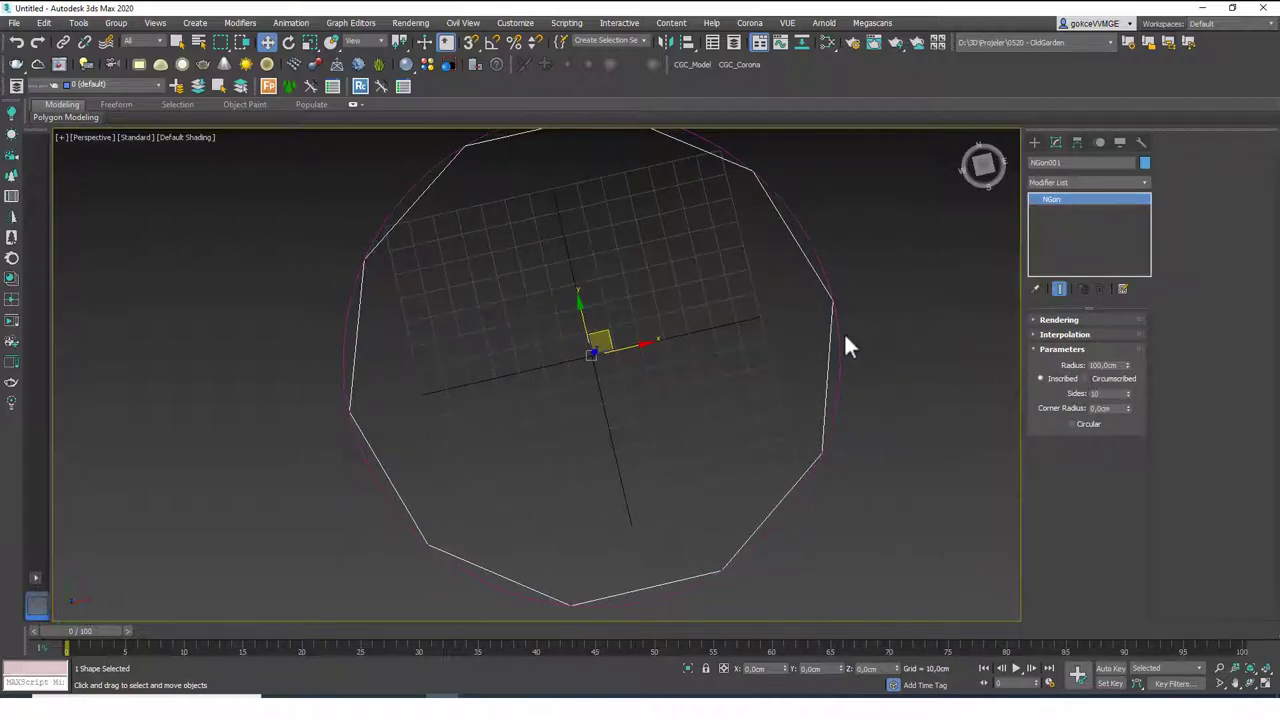
# - Set the NGon's side count to 6
pyautogui.doubleClick(1110, 393)
pyautogui.write('6')
pyautogui.press('Return')
pyautogui.keyDown('alt'); pyautogui.moveTo(906, 408); pyautogui.dragTo(893, 343, button='middle'); pyautogui.keyUp('alt')
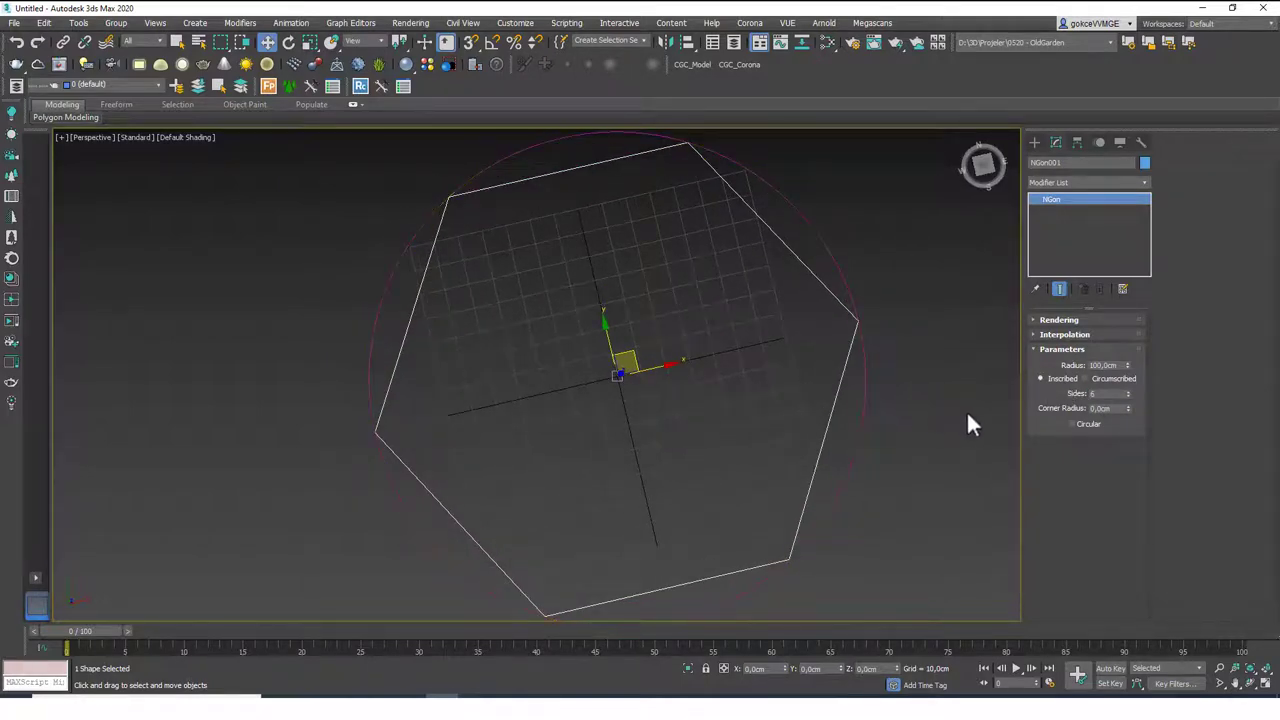
# - Switch the six-sided NGon to Circumscribed and examine how it fits around the circle
pyautogui.moveTo(1119, 366); pyautogui.dragTo(989, 372)
pyautogui.click(1125, 379)
pyautogui.scroll(-5, 795, 465)
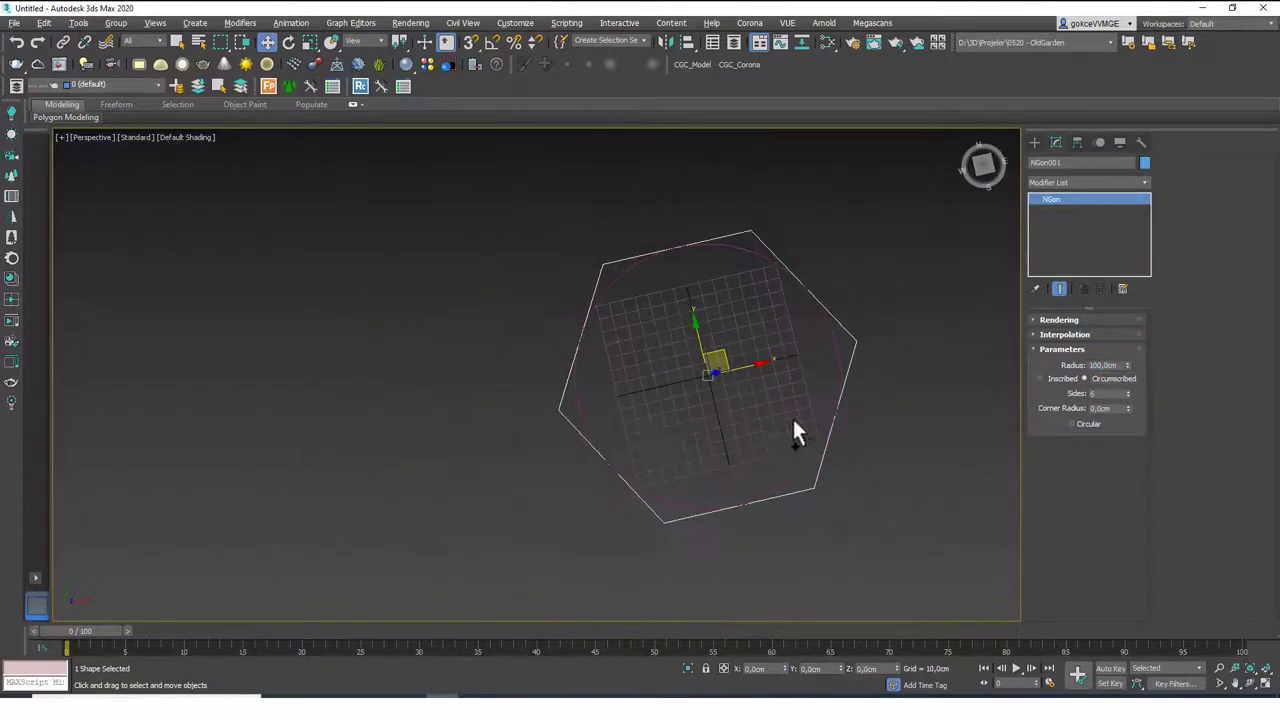
pyautogui.keyDown('alt'); pyautogui.moveTo(791, 431); pyautogui.dragTo(877, 373, button='middle'); pyautogui.keyUp('alt')
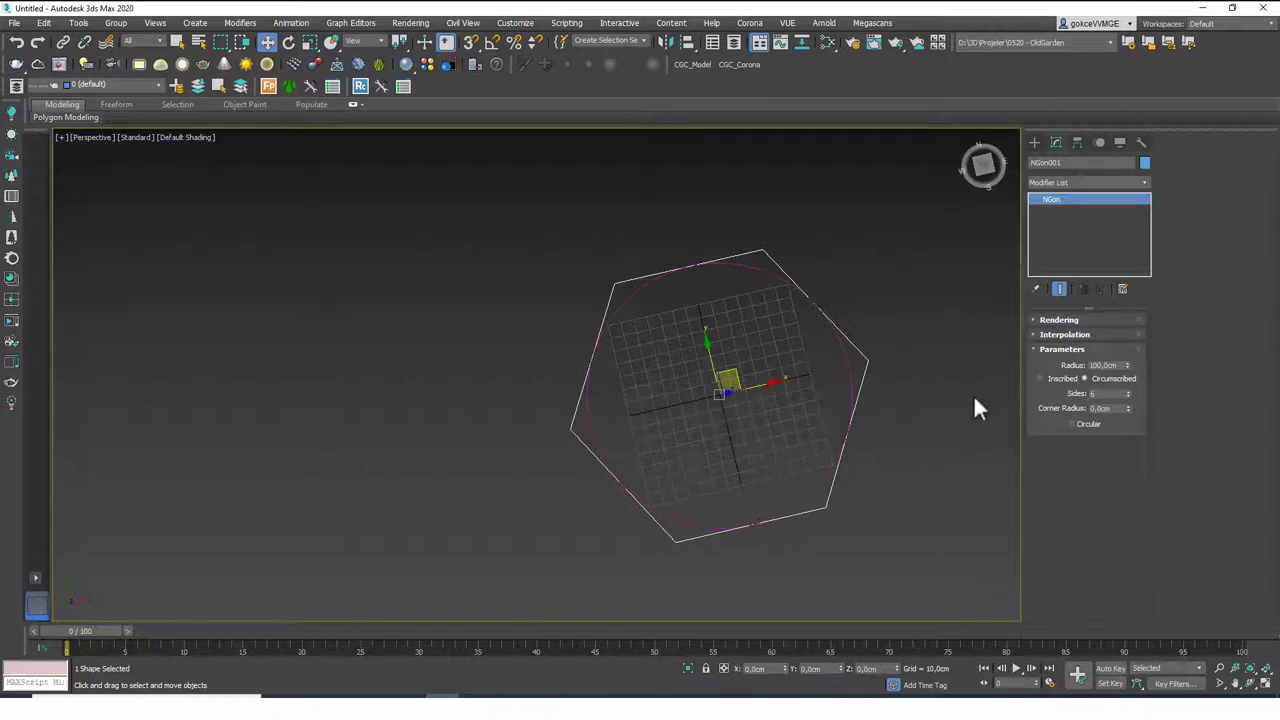
pyautogui.moveTo(843, 380); pyautogui.dragTo(810, 380, button='middle')
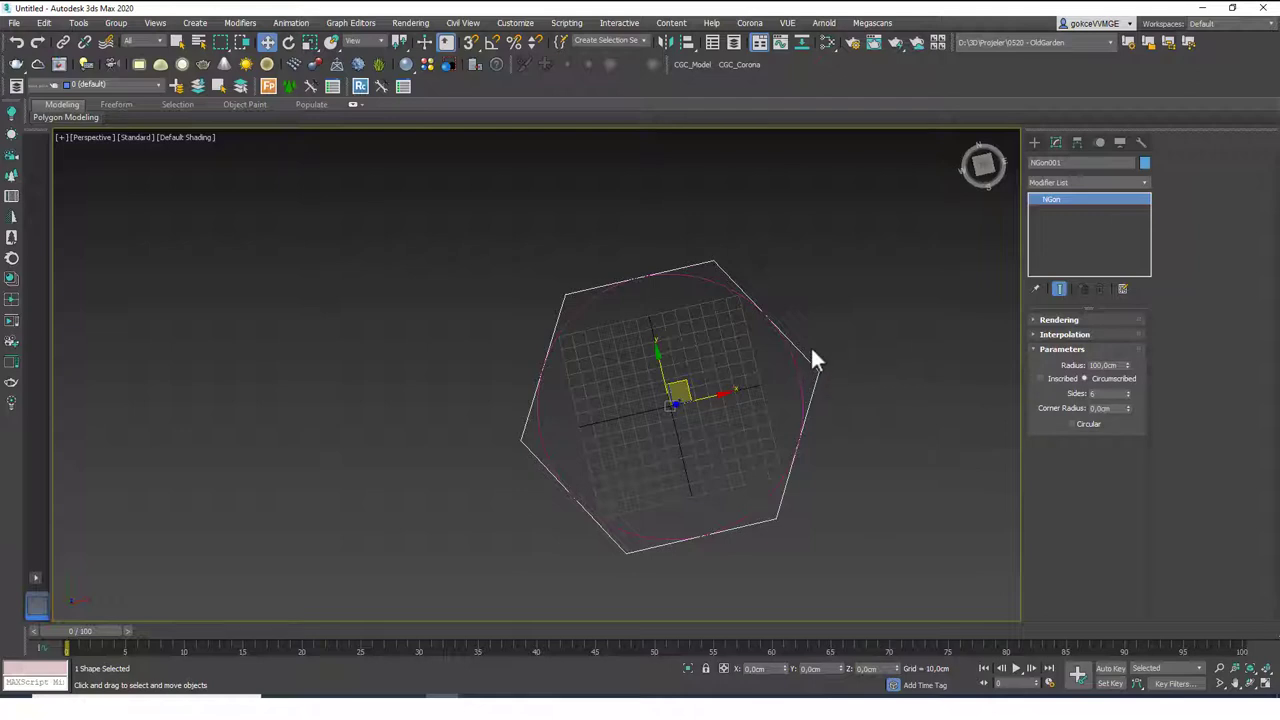
# - Delete the circle and select the remaining six-sided NGon
pyautogui.moveTo(812, 319); pyautogui.dragTo(733, 361)
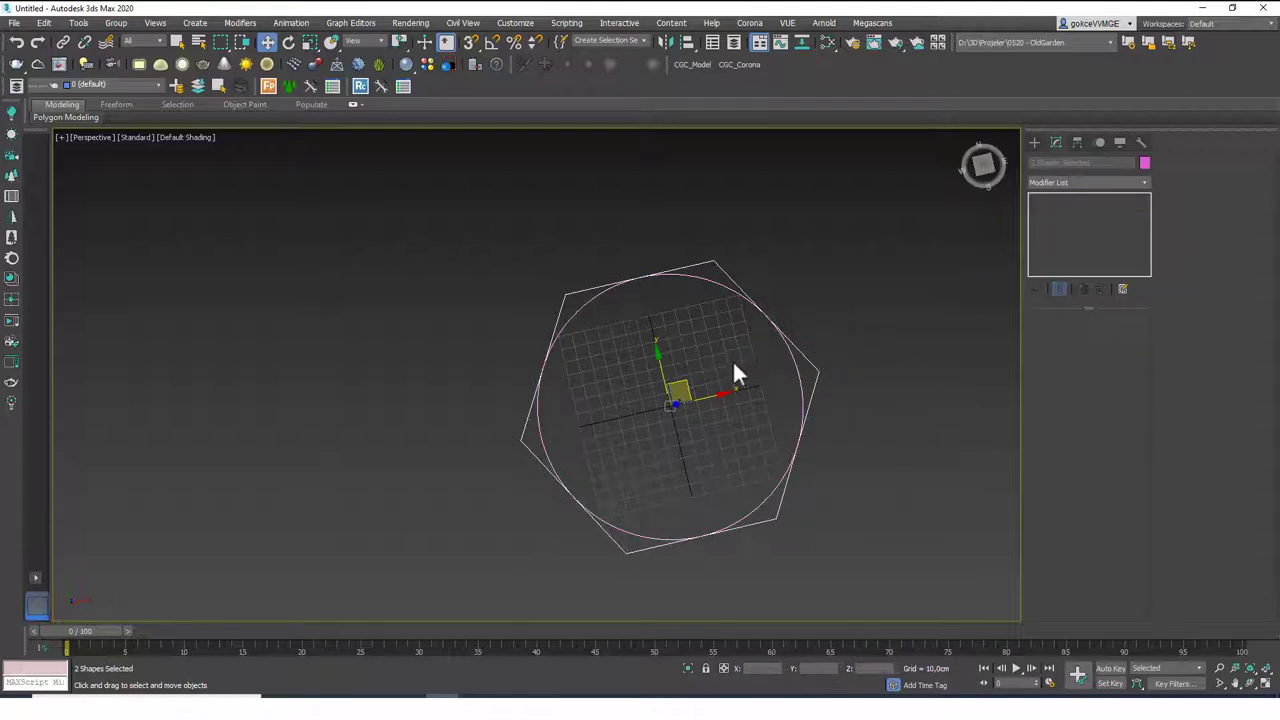
pyautogui.click(752, 358)
pyautogui.click(800, 383)
pyautogui.click(795, 373)
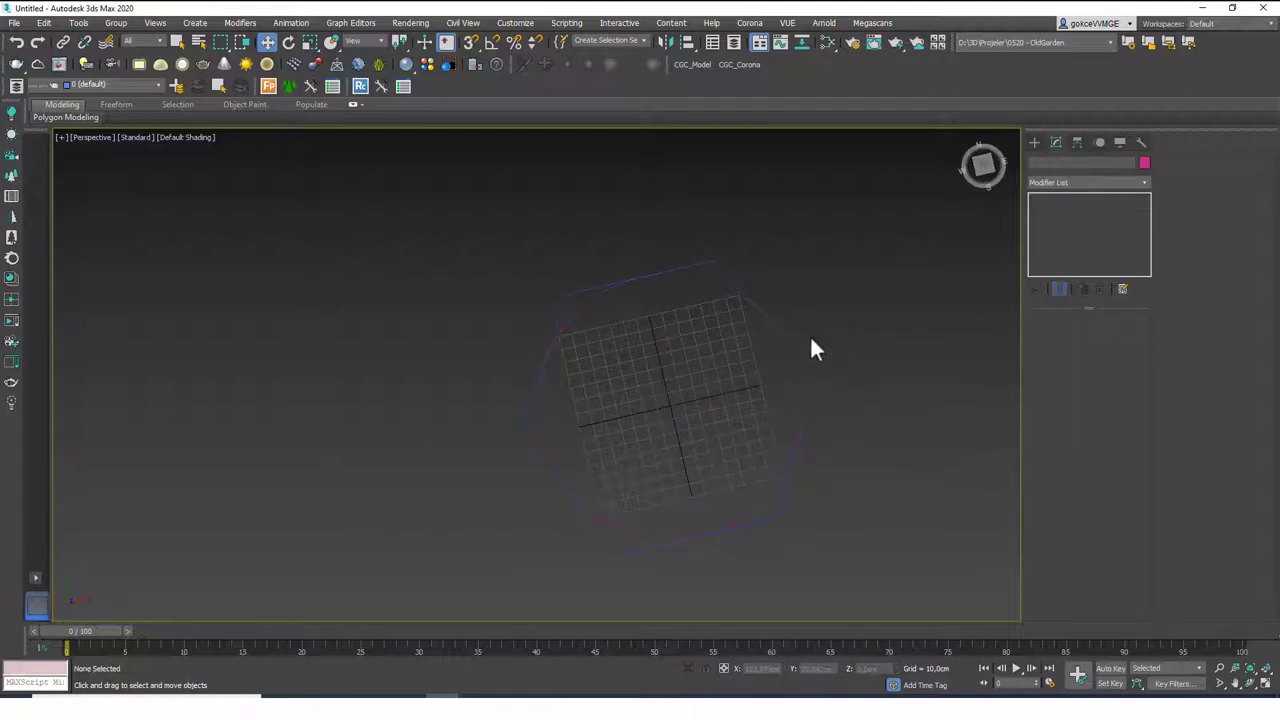
pyautogui.click(791, 342)
# - Apply an Extrude modifier to the six-sided NGon, inspect the solid, and remove the modifier again
pyautogui.click(1075, 183)
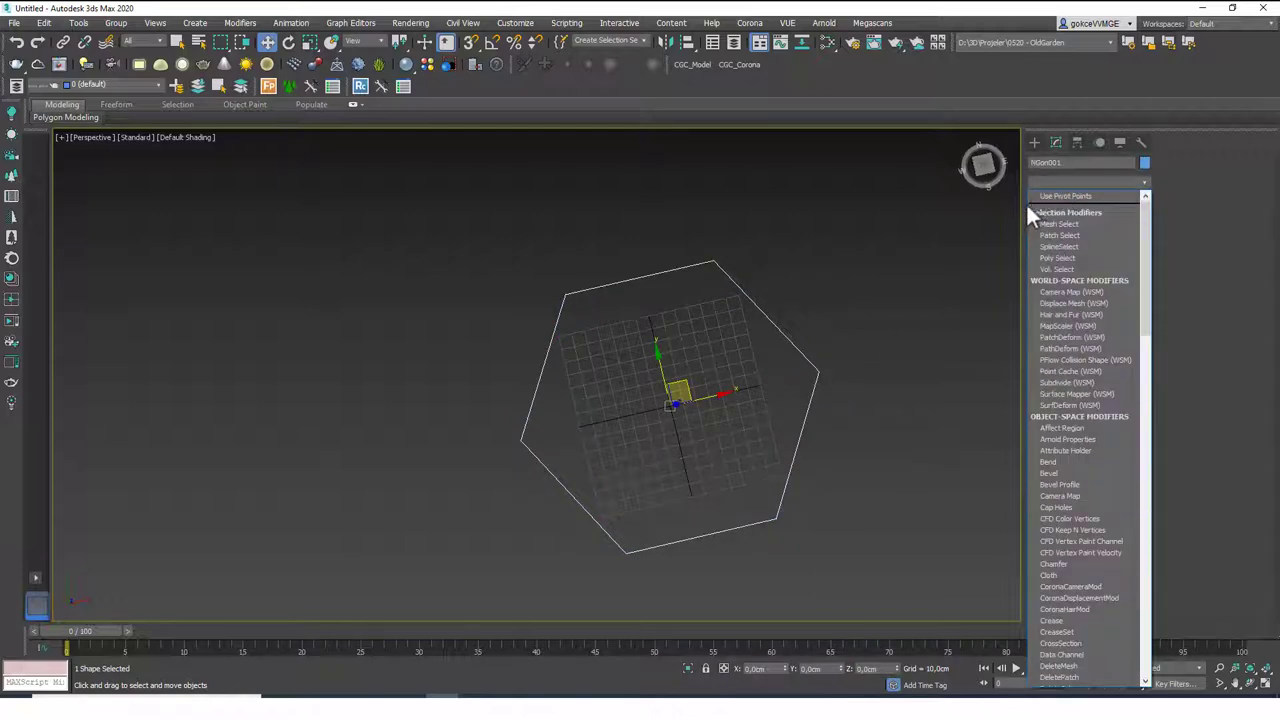
pyautogui.write('ex')
pyautogui.click(1065, 197)
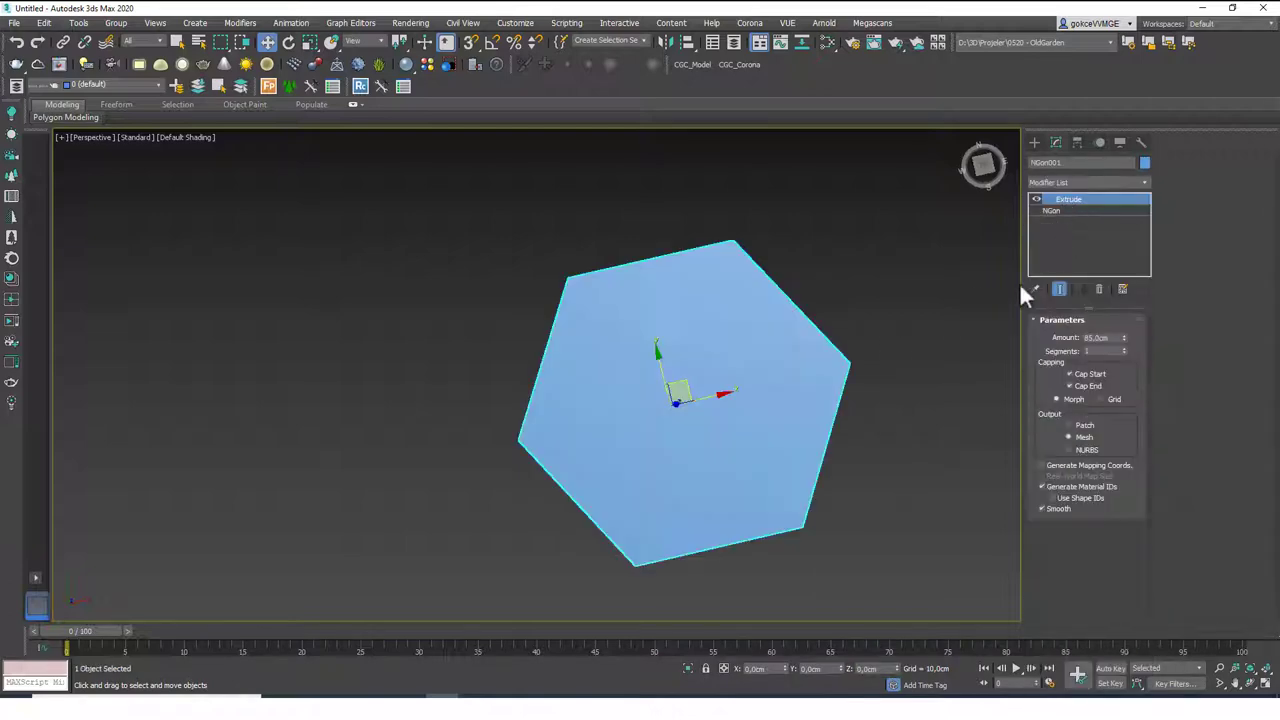
pyautogui.keyDown('alt'); pyautogui.moveTo(731, 394); pyautogui.dragTo(756, 325, button='middle'); pyautogui.keyUp('alt')
pyautogui.scroll(-2, 748, 350)
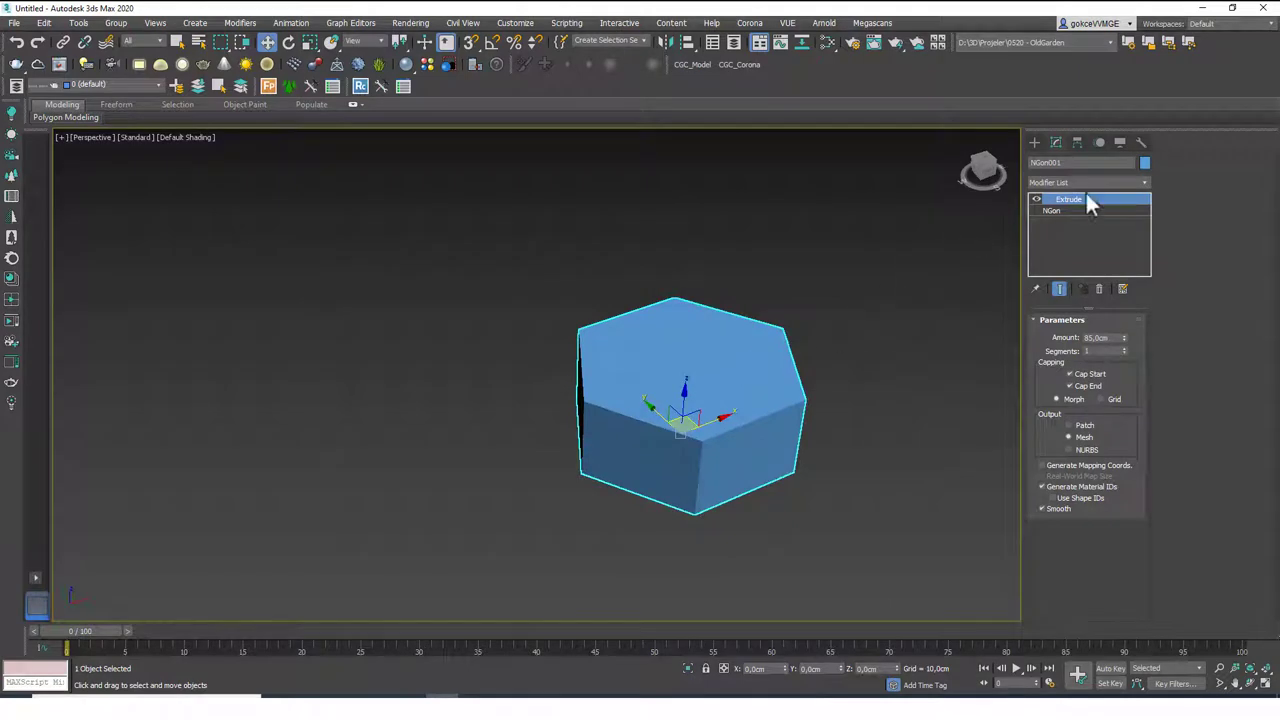
pyautogui.click(1099, 290)
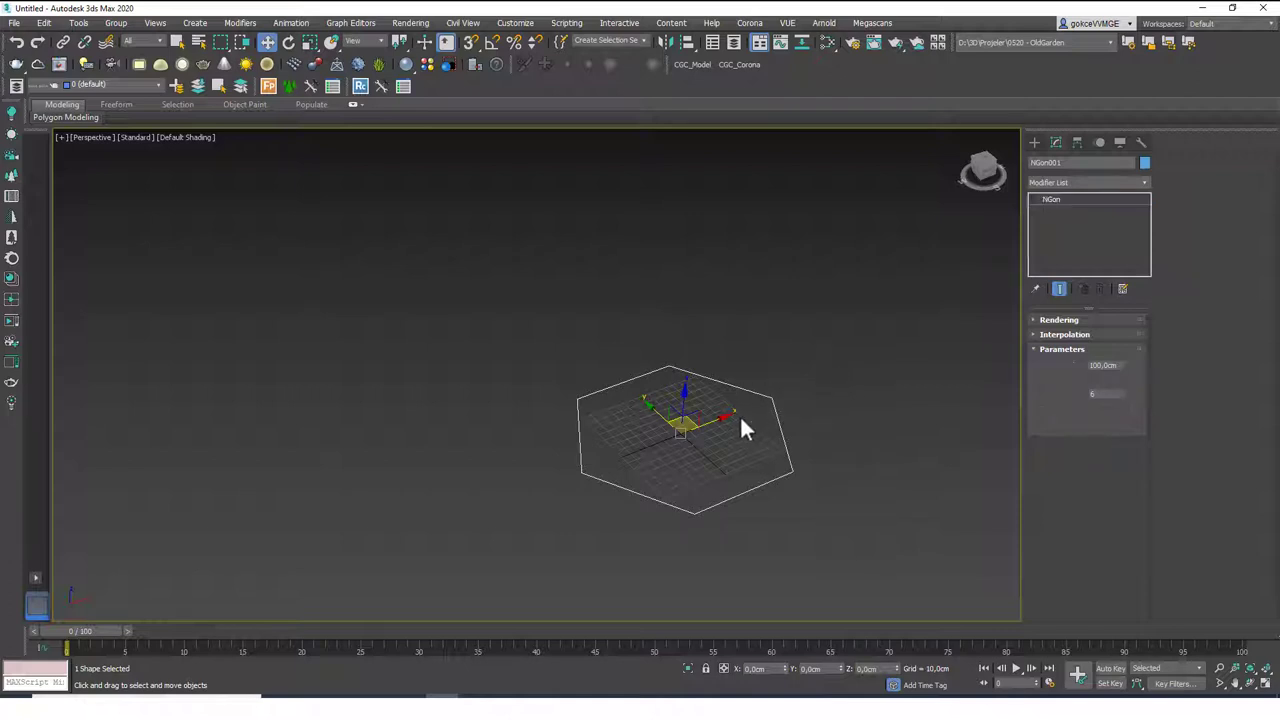
# - Delete the NGon and draw a six-point star at the grid's centre with radii of about 157 cm and 40 cm
pyautogui.click(760, 374)
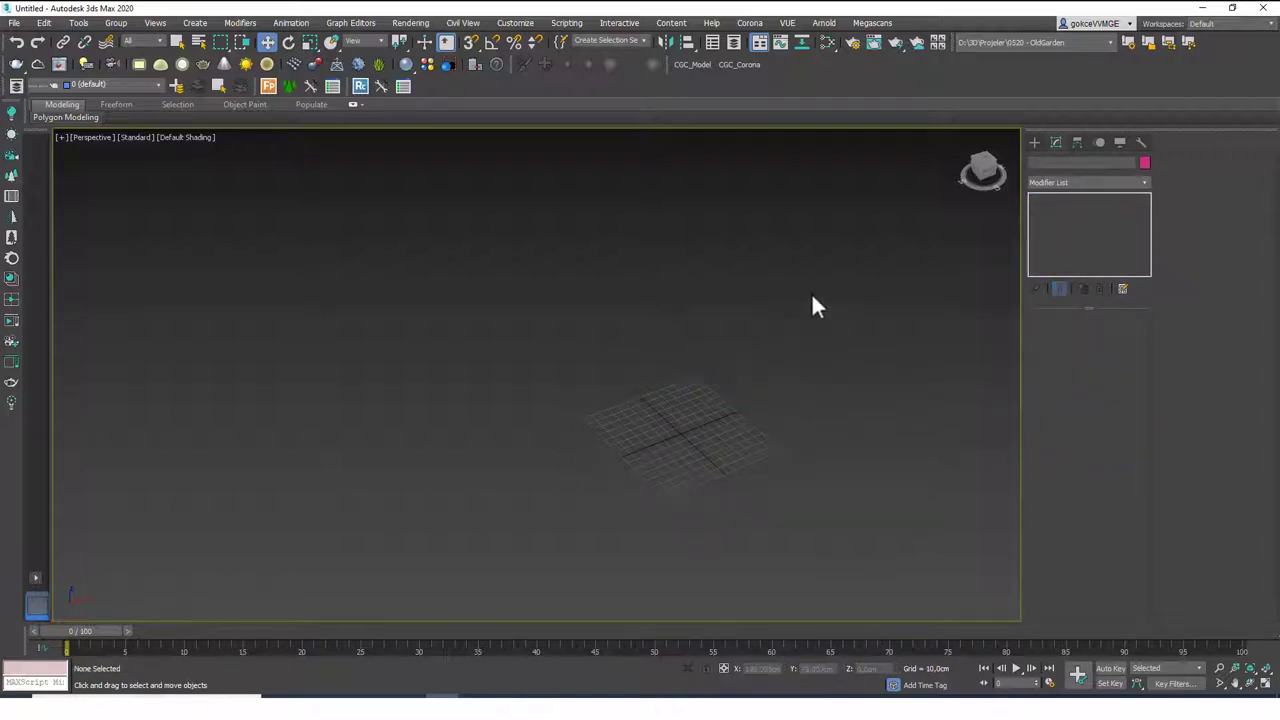
pyautogui.click(1034, 142)
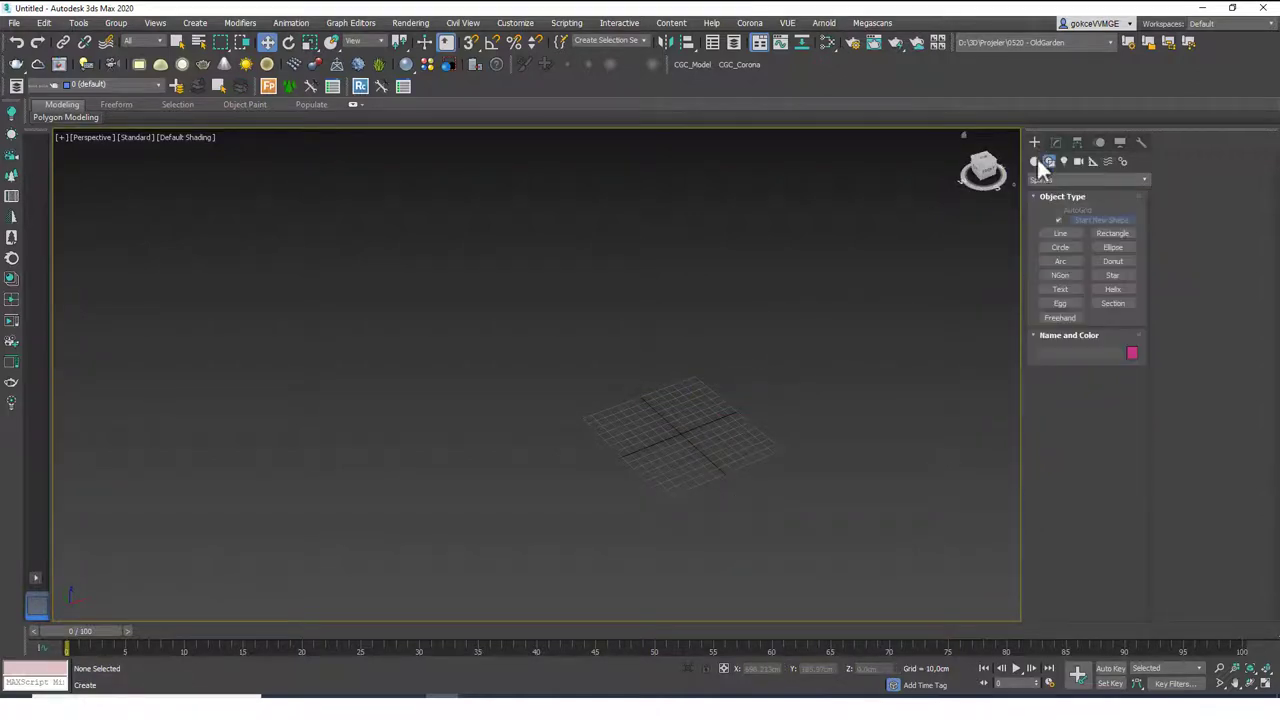
pyautogui.click(1097, 278)
pyautogui.moveTo(679, 437); pyautogui.dragTo(688, 543)
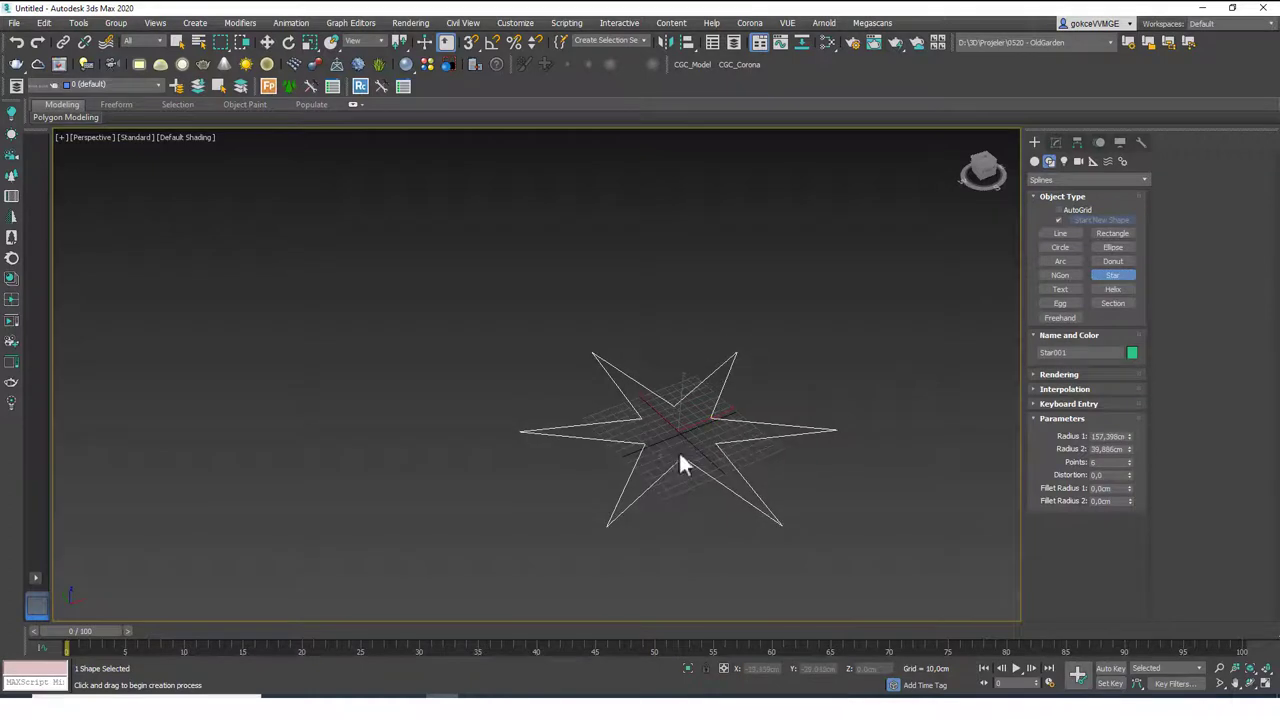
pyautogui.click(678, 450)
# - Adjust the star to Radius 1 of about 182.6 cm, Radius 2 of about 45.5 cm and 15 points
pyautogui.click(1056, 143)
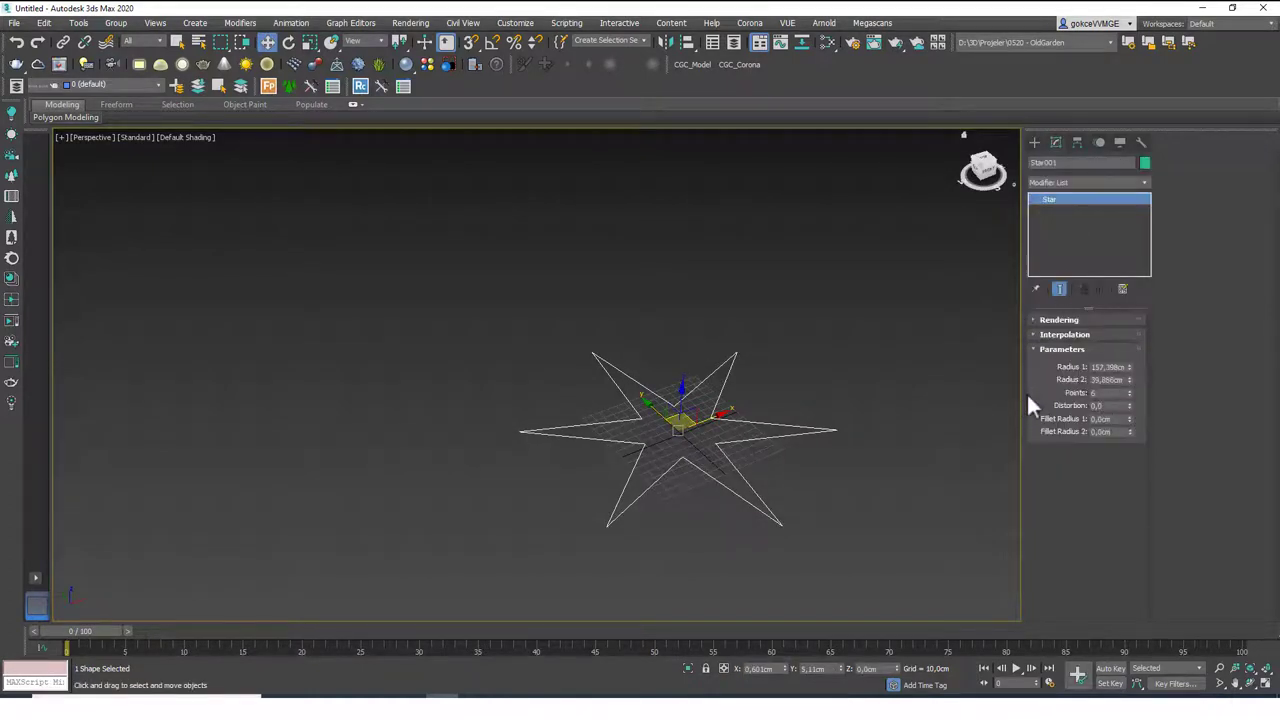
pyautogui.moveTo(1129, 370)
pyautogui.mouseDown()
pyautogui.moveTo(1137, 358)
pyautogui.moveTo(1131, 391)
pyautogui.mouseUp()
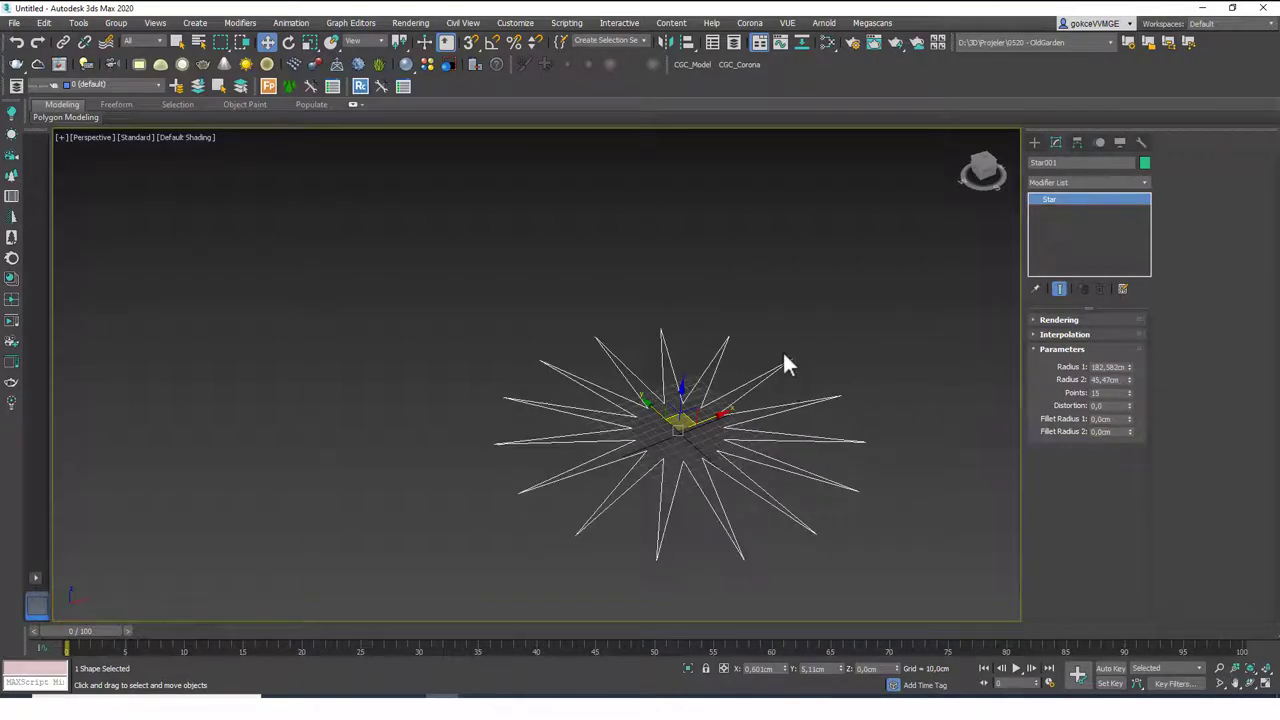
# - Try a Distortion of about 35.1 on the star, examine the twisted points, and reset it to 0
pyautogui.moveTo(1130, 406); pyautogui.dragTo(1080, 184)
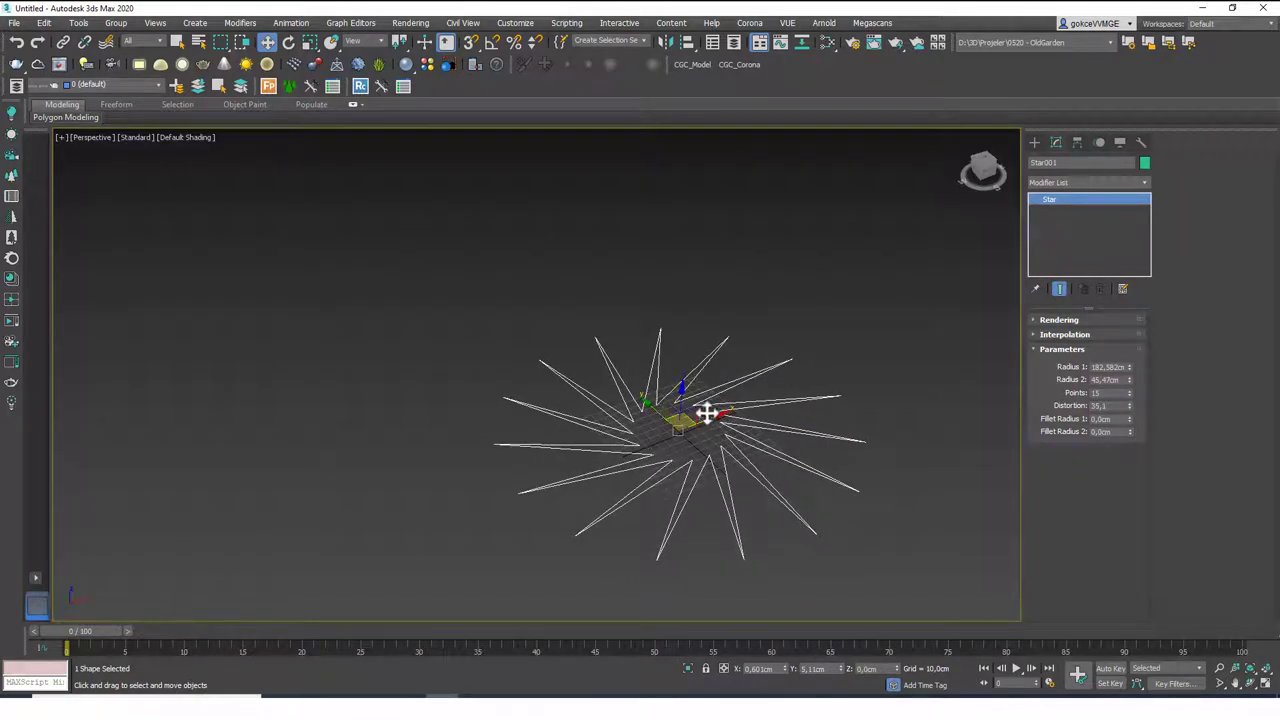
pyautogui.keyDown('alt'); pyautogui.moveTo(779, 381); pyautogui.dragTo(729, 414, button='middle'); pyautogui.keyUp('alt')
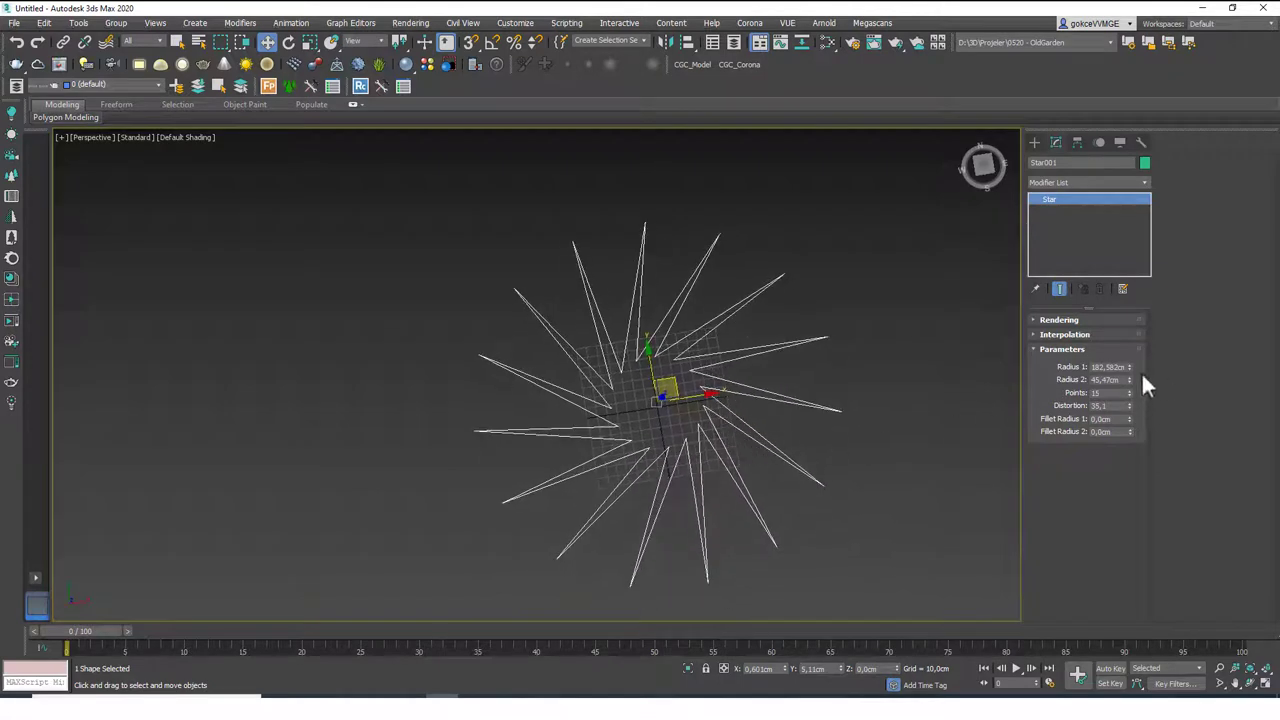
pyautogui.rightClick(1130, 406)
# - Round the star's points with Fillet Radius 1 of about 41.5 cm and Fillet Radius 2 of about 26.6 cm
pyautogui.moveTo(1130, 418); pyautogui.dragTo(1136, 148)
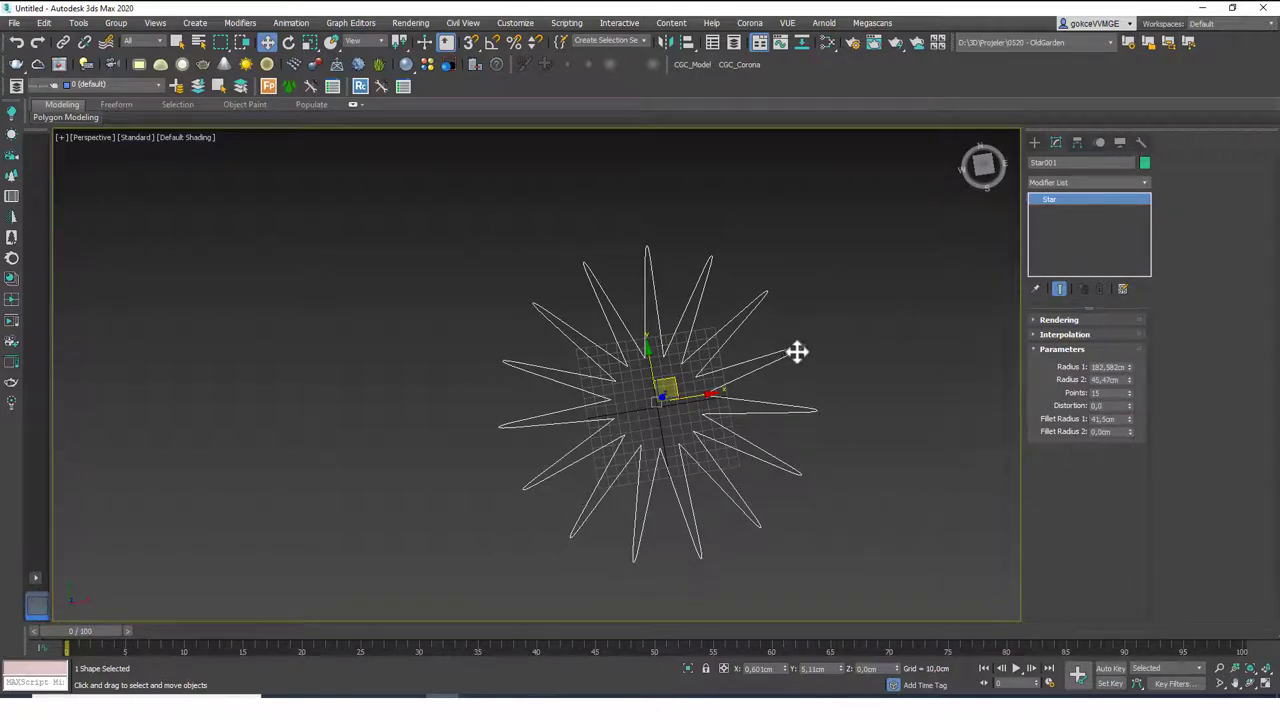
pyautogui.moveTo(1130, 435); pyautogui.dragTo(1132, 255)
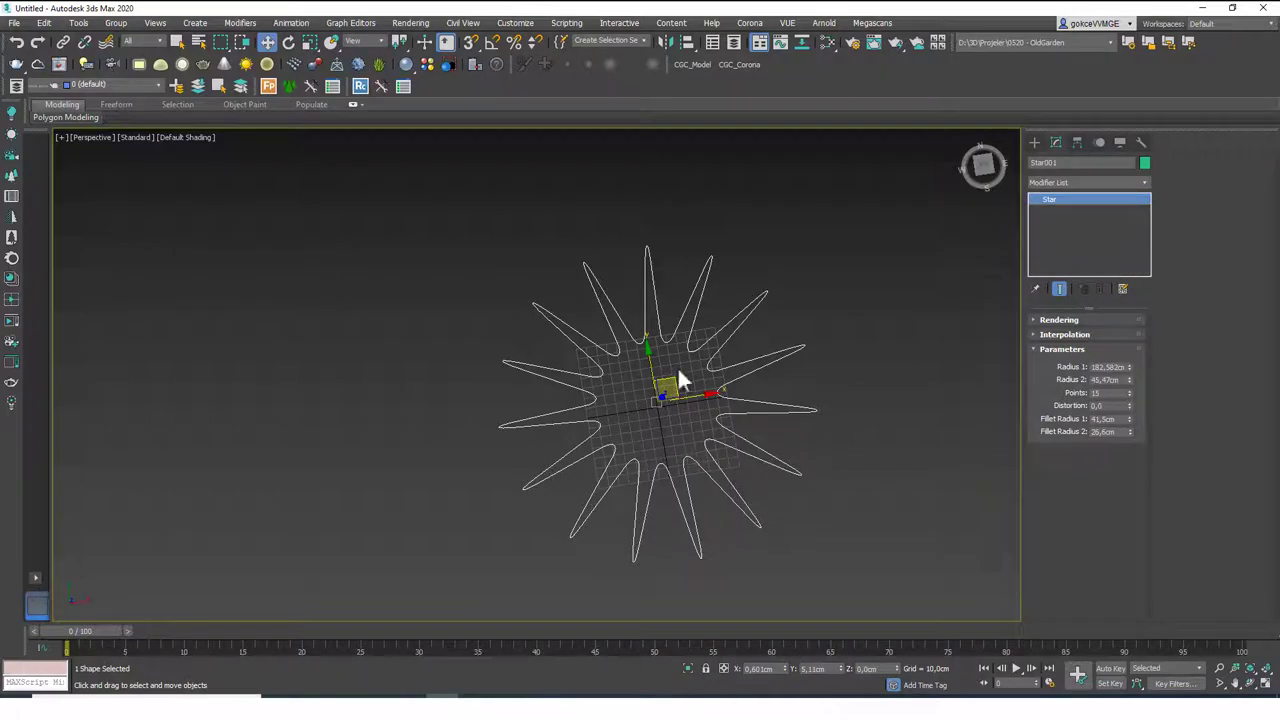
# - Apply an Extrude modifier with an 85 cm amount to the filleted star and inspect the solid
pyautogui.click(1052, 183)
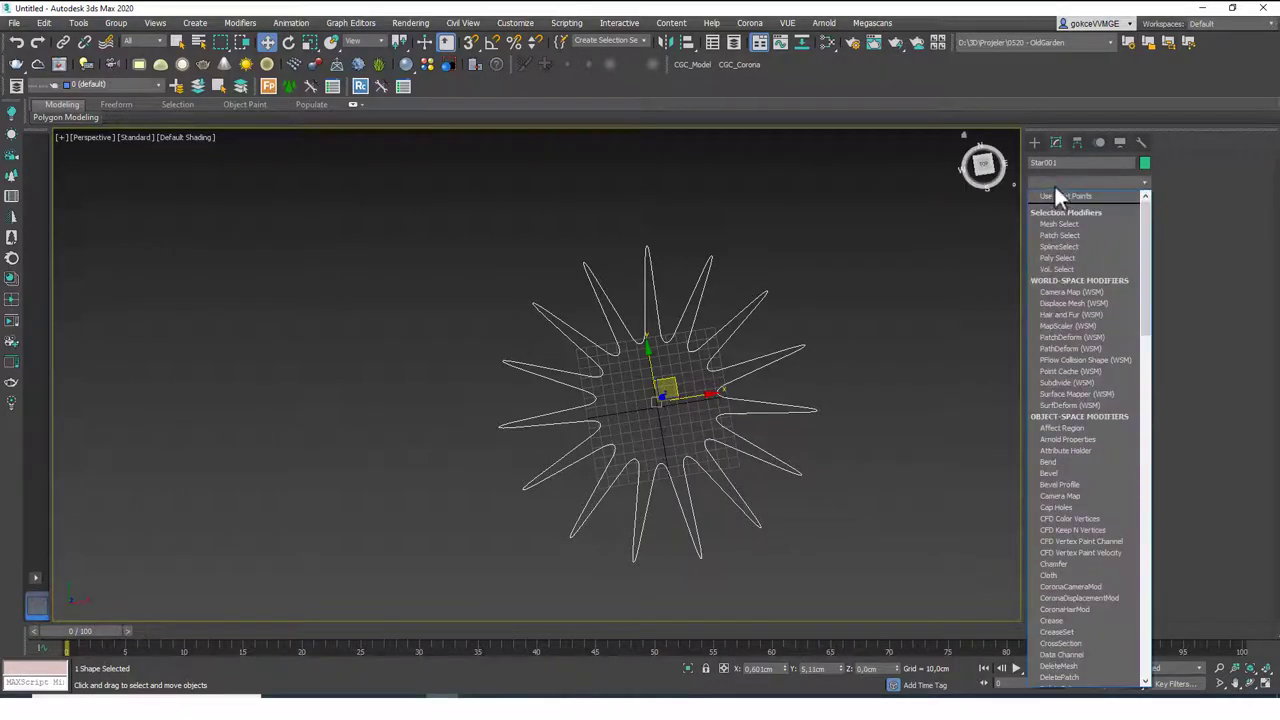
pyautogui.click(1062, 253)
pyautogui.keyDown('alt'); pyautogui.moveTo(745, 428); pyautogui.dragTo(817, 371, button='middle'); pyautogui.keyUp('alt')
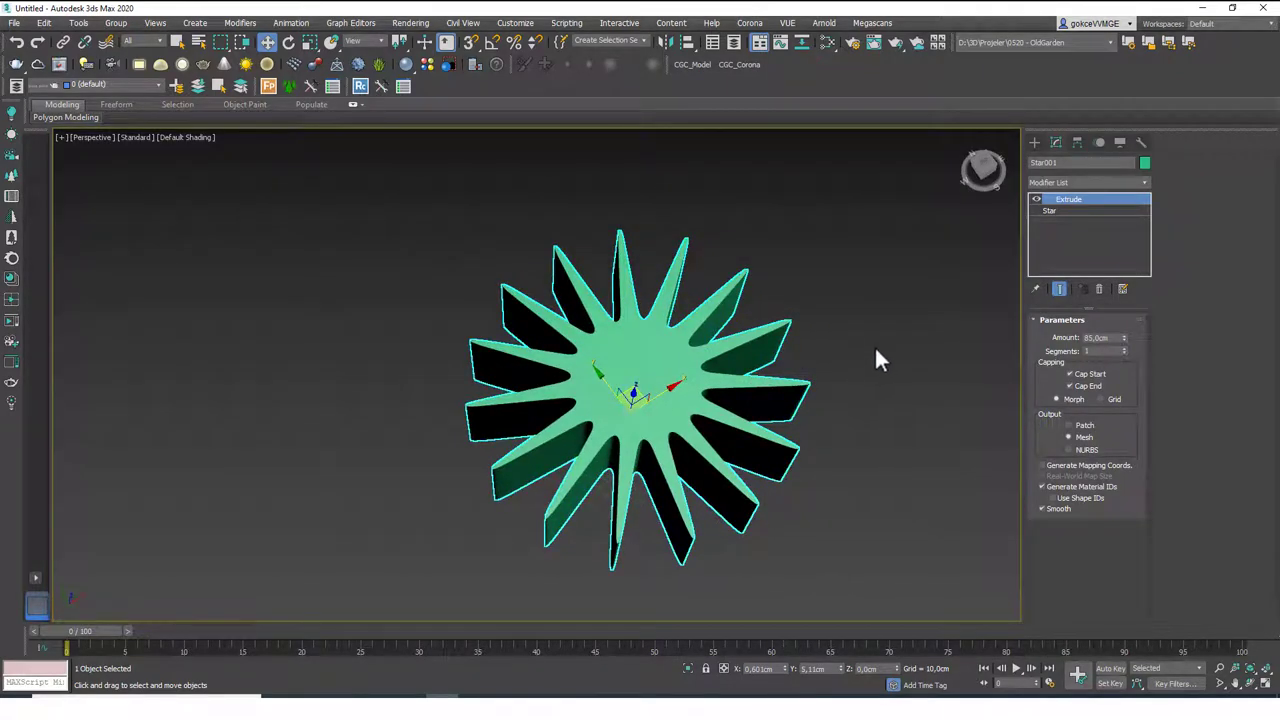
# - Insert an Edit Spline modifier between Star and Extrude, pull one tip far outward, and return to the Extrude level
pyautogui.click(1076, 211)
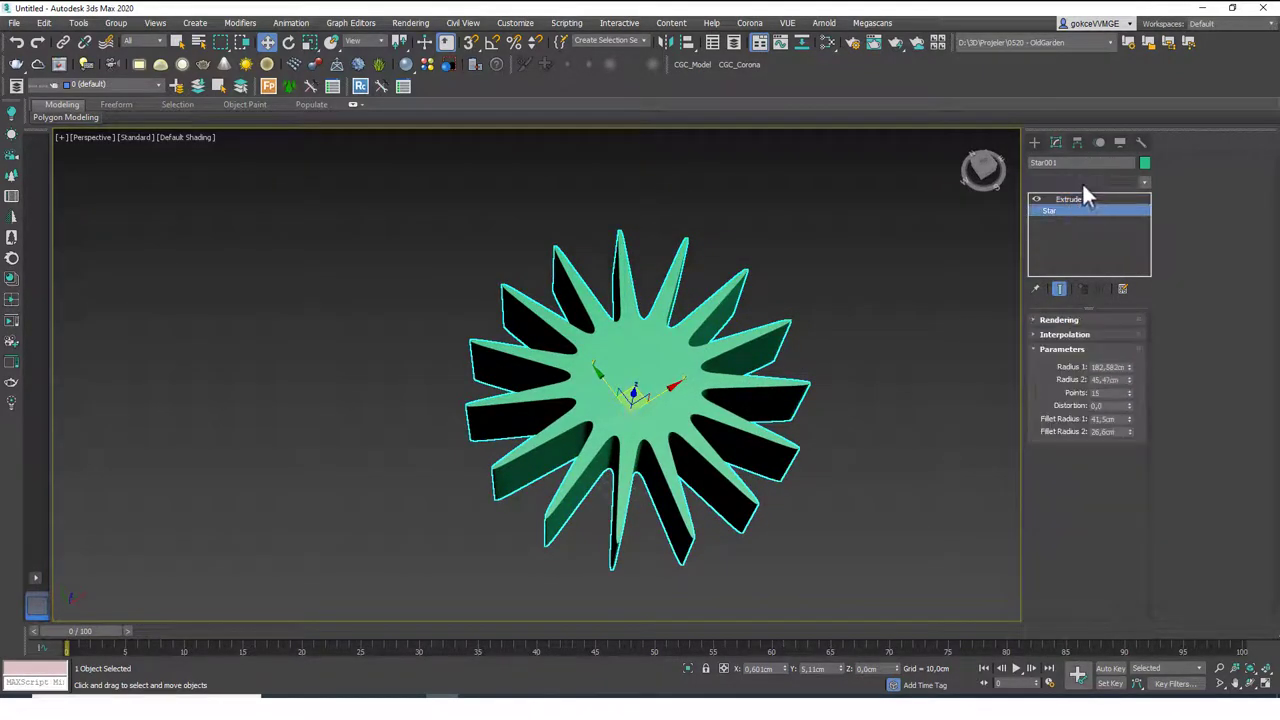
pyautogui.click(1085, 183)
pyautogui.click(1058, 241)
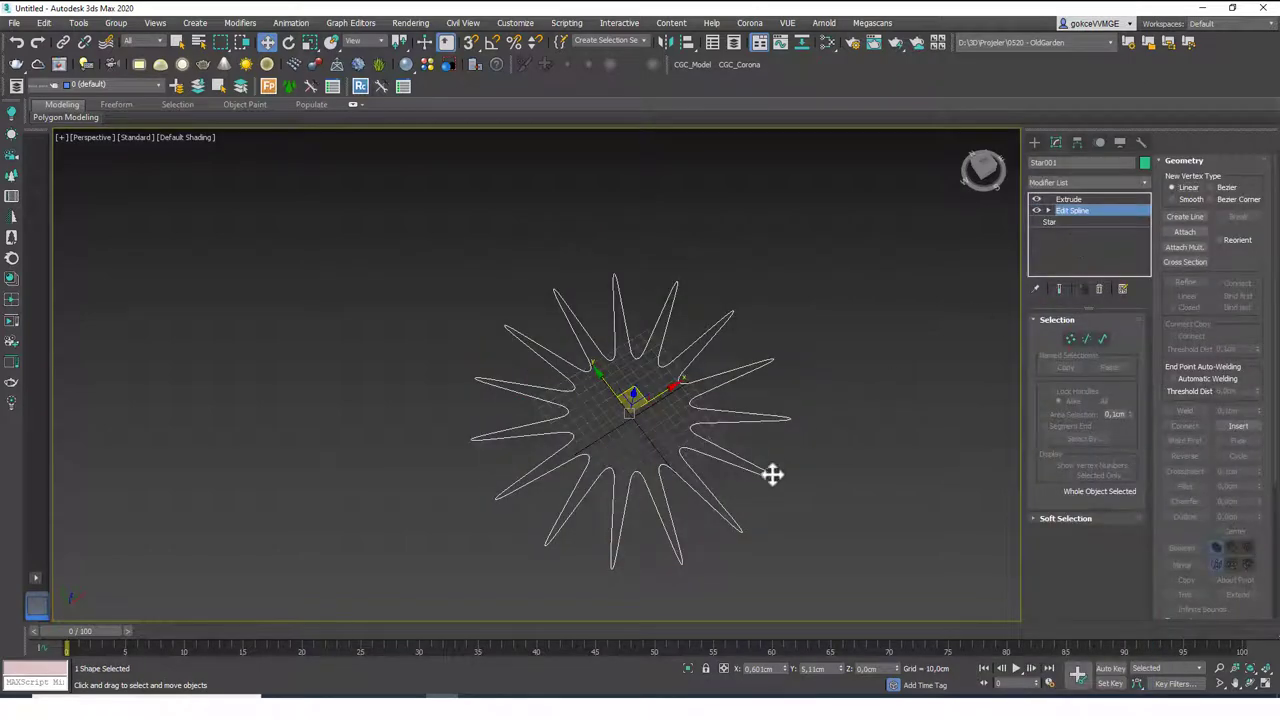
pyautogui.moveTo(771, 400); pyautogui.dragTo(962, 390)
pyautogui.click(1080, 200)
pyautogui.keyDown('alt'); pyautogui.moveTo(864, 386); pyautogui.dragTo(742, 393, button='middle'); pyautogui.keyUp('alt')
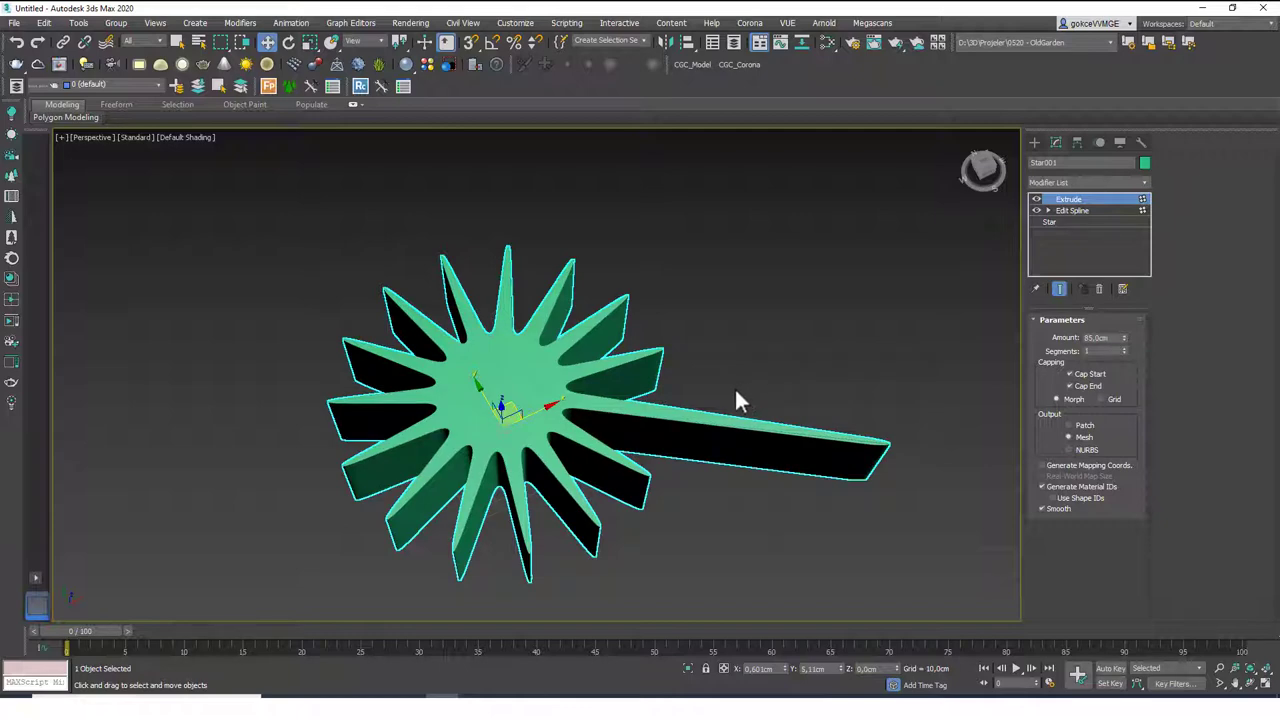
# - Delete the extruded star and place a "MAX Text" text spline in Arial, size 100 cm, near the grid's centre
pyautogui.press('Delete')
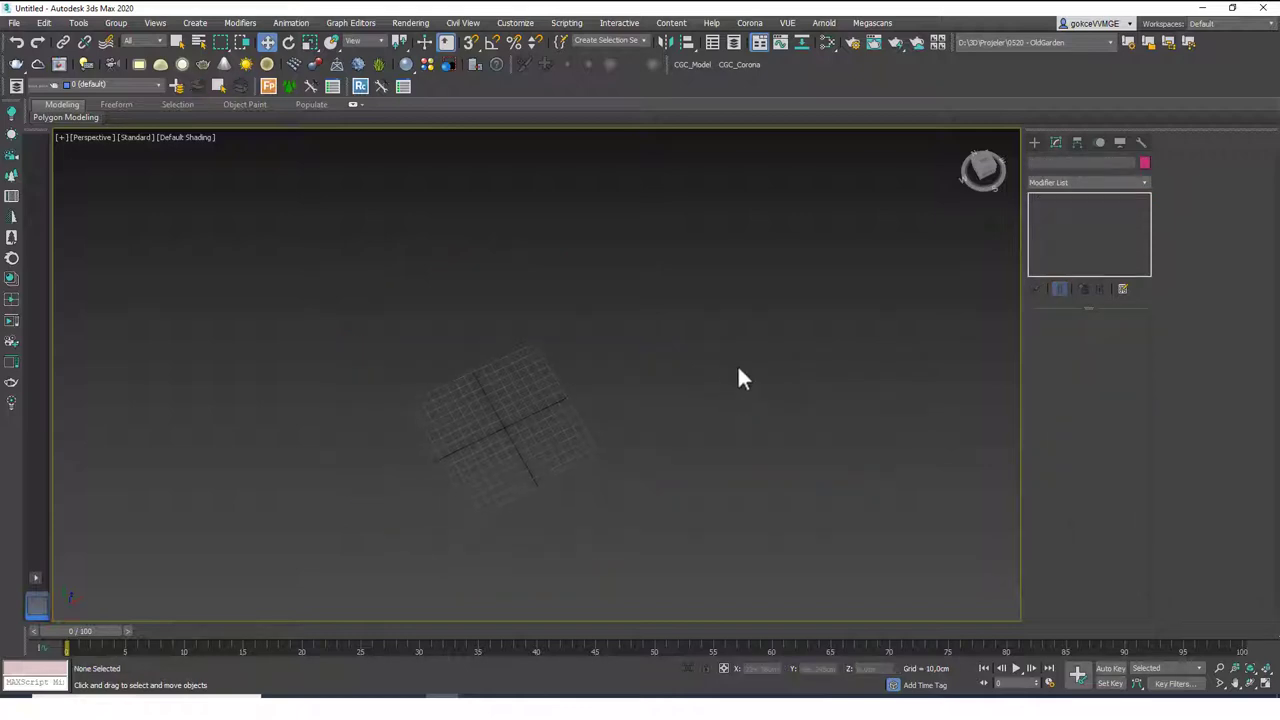
pyautogui.click(1034, 143)
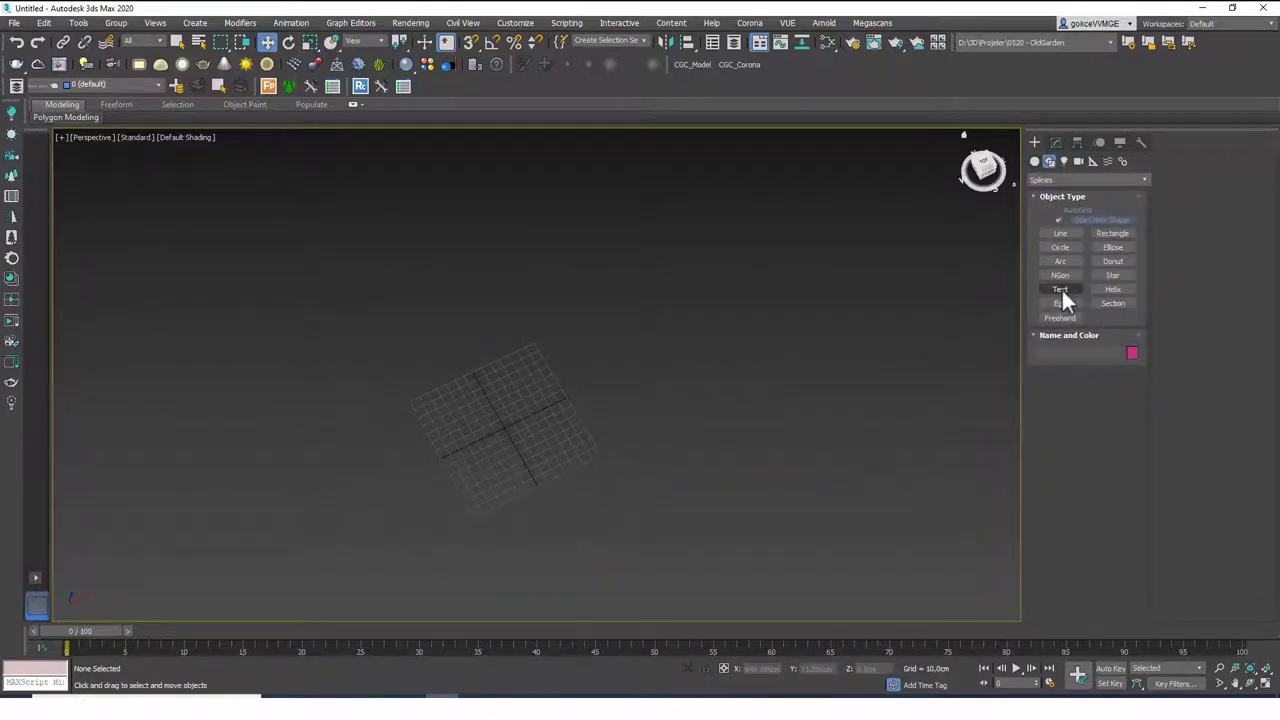
pyautogui.click(1062, 291)
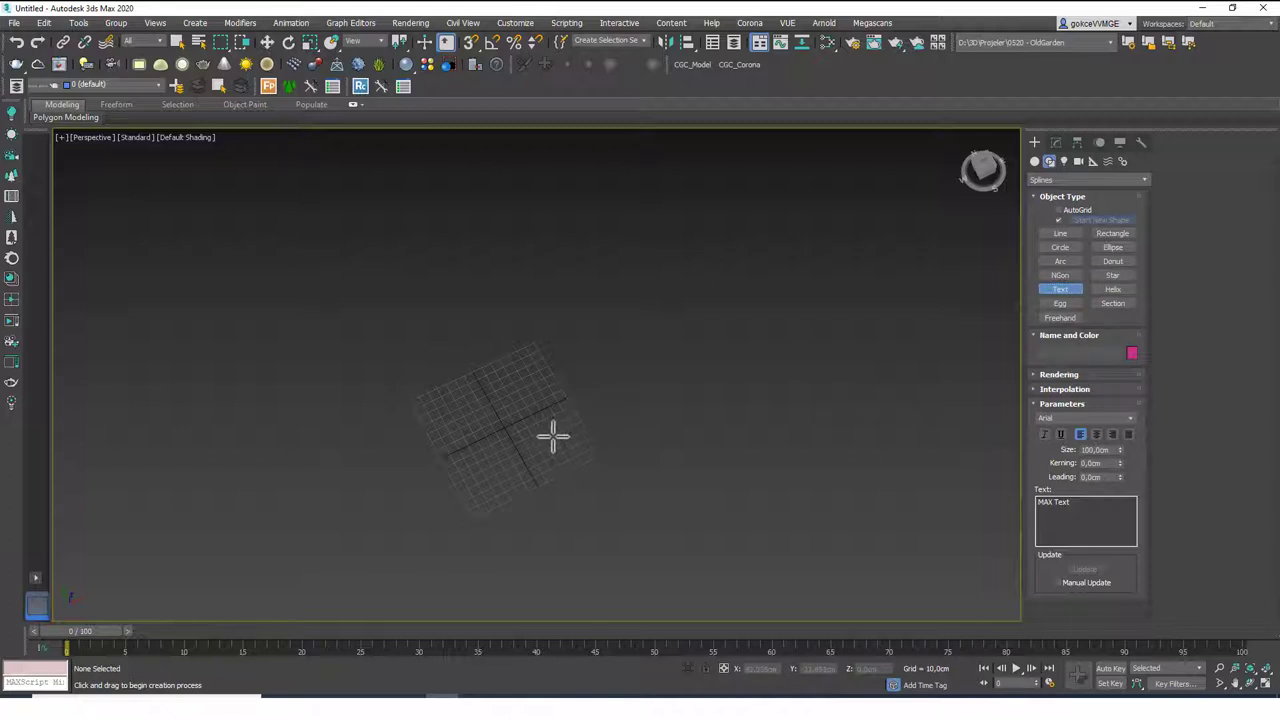
pyautogui.moveTo(529, 457); pyautogui.dragTo(517, 449)
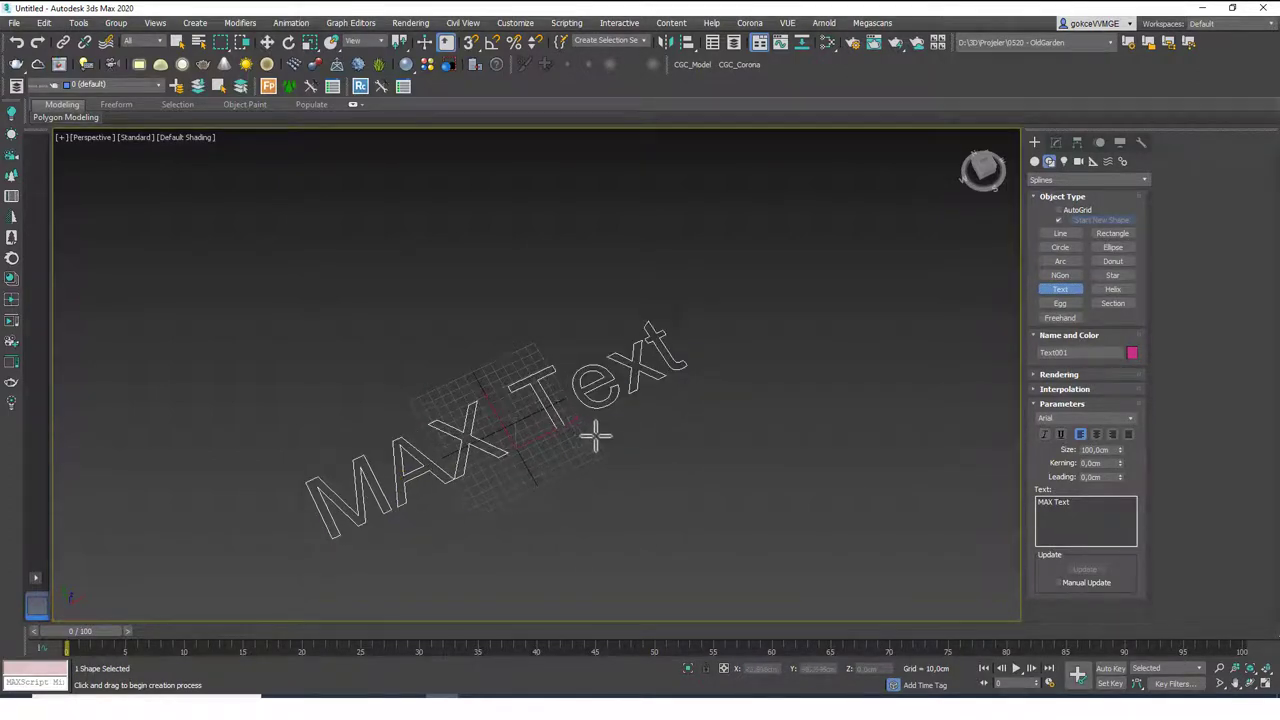
pyautogui.moveTo(594, 434); pyautogui.dragTo(705, 395, button='middle')
pyautogui.scroll(5, 606, 391)
pyautogui.keyDown('alt'); pyautogui.moveTo(606, 391); pyautogui.dragTo(652, 372, button='middle'); pyautogui.keyUp('alt')
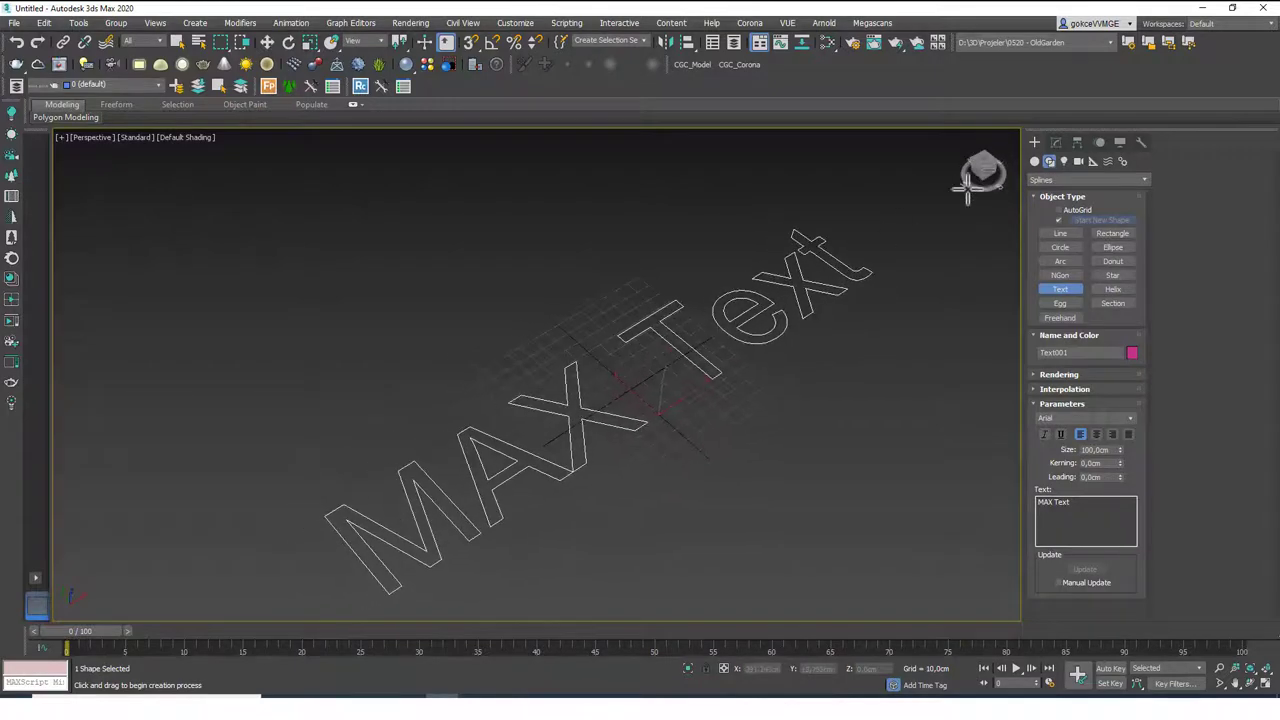
# - Extrude the text spline with an Extrude modifier, inspect the 3D letters, and remove the modifier
pyautogui.click(1058, 143)
pyautogui.click(1055, 182)
pyautogui.scroll(-3, 1058, 210)
pyautogui.click(1057, 246)
pyautogui.keyDown('alt'); pyautogui.moveTo(968, 300); pyautogui.dragTo(705, 403, button='middle'); pyautogui.keyUp('alt')
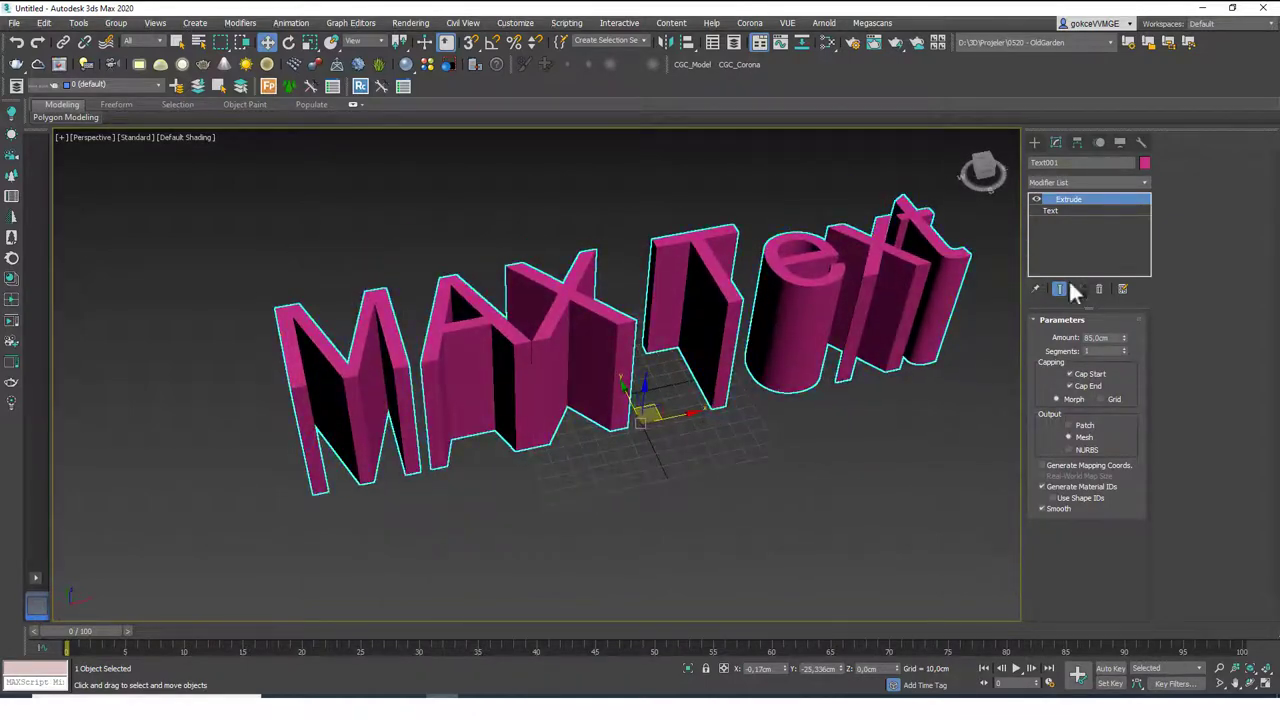
pyautogui.click(1099, 289)
# - Replace the text spline's wording with "CGCave" and keep the text selected
pyautogui.keyDown('alt'); pyautogui.moveTo(583, 451); pyautogui.dragTo(795, 408, button='middle'); pyautogui.keyUp('alt')
pyautogui.moveTo(1089, 458); pyautogui.dragTo(1018, 445)
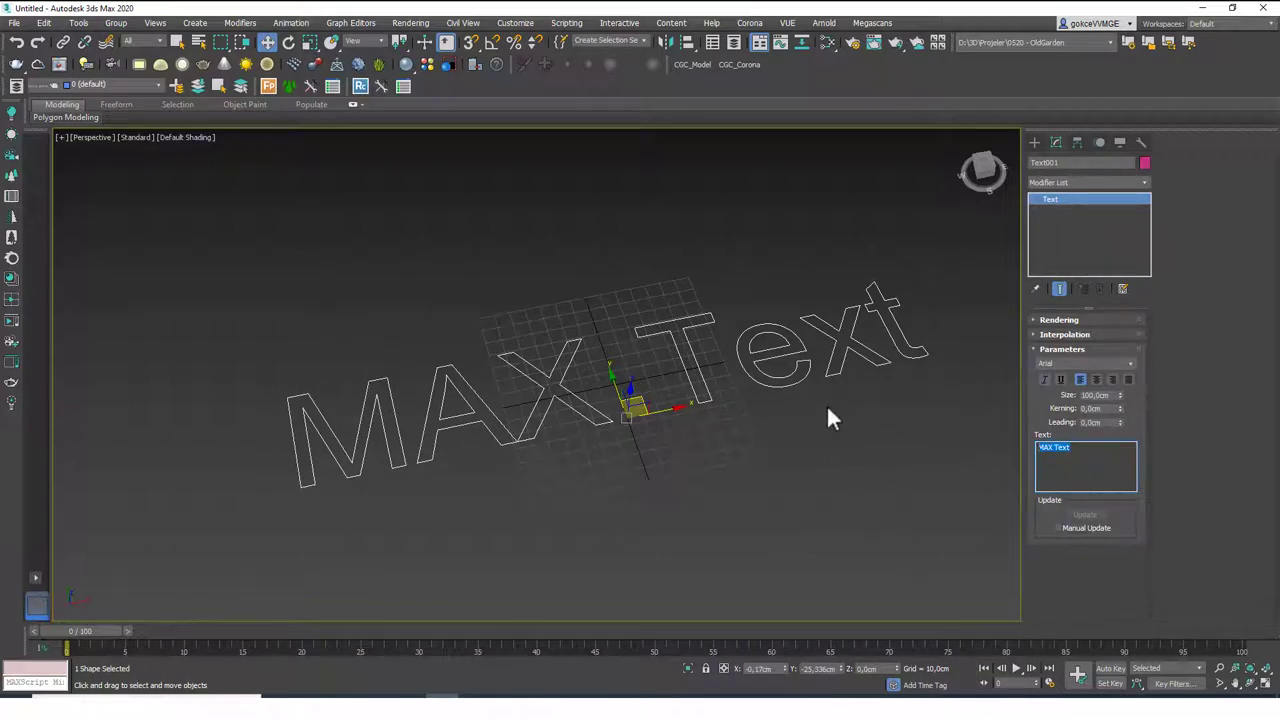
pyautogui.write('CgCave')
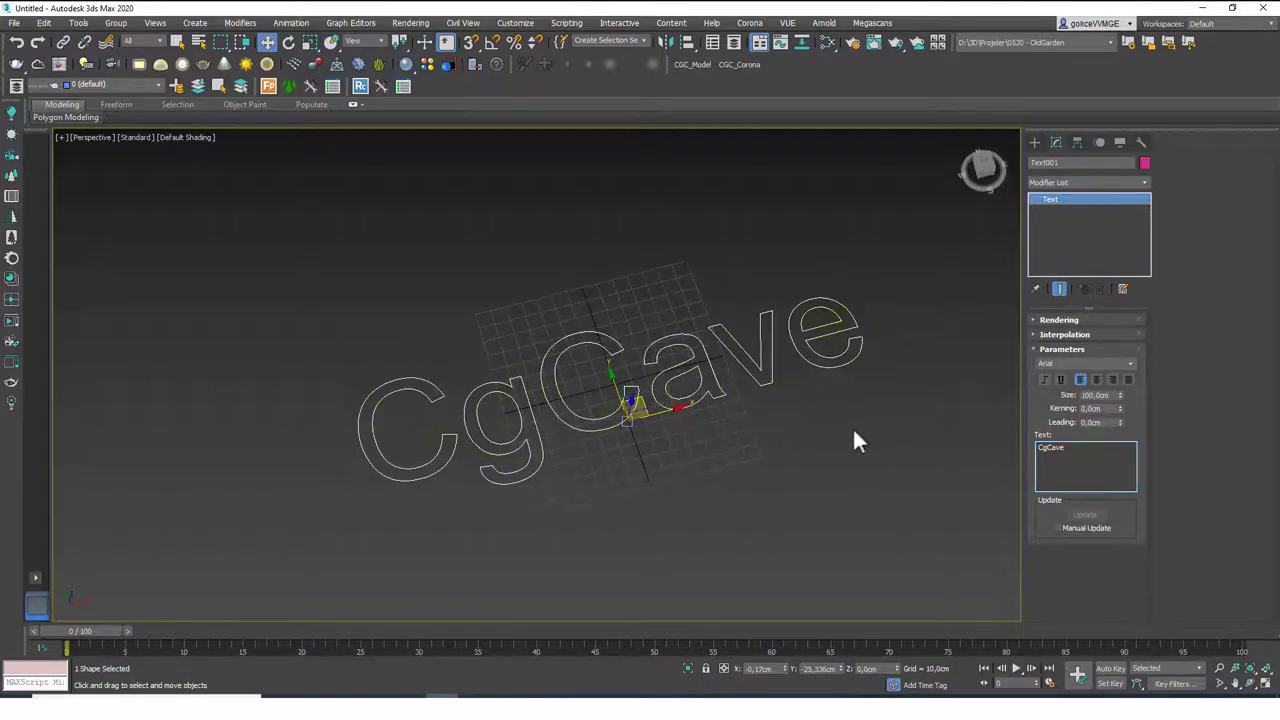
pyautogui.write('G')
pyautogui.moveTo(654, 450); pyautogui.dragTo(711, 458, button='middle')
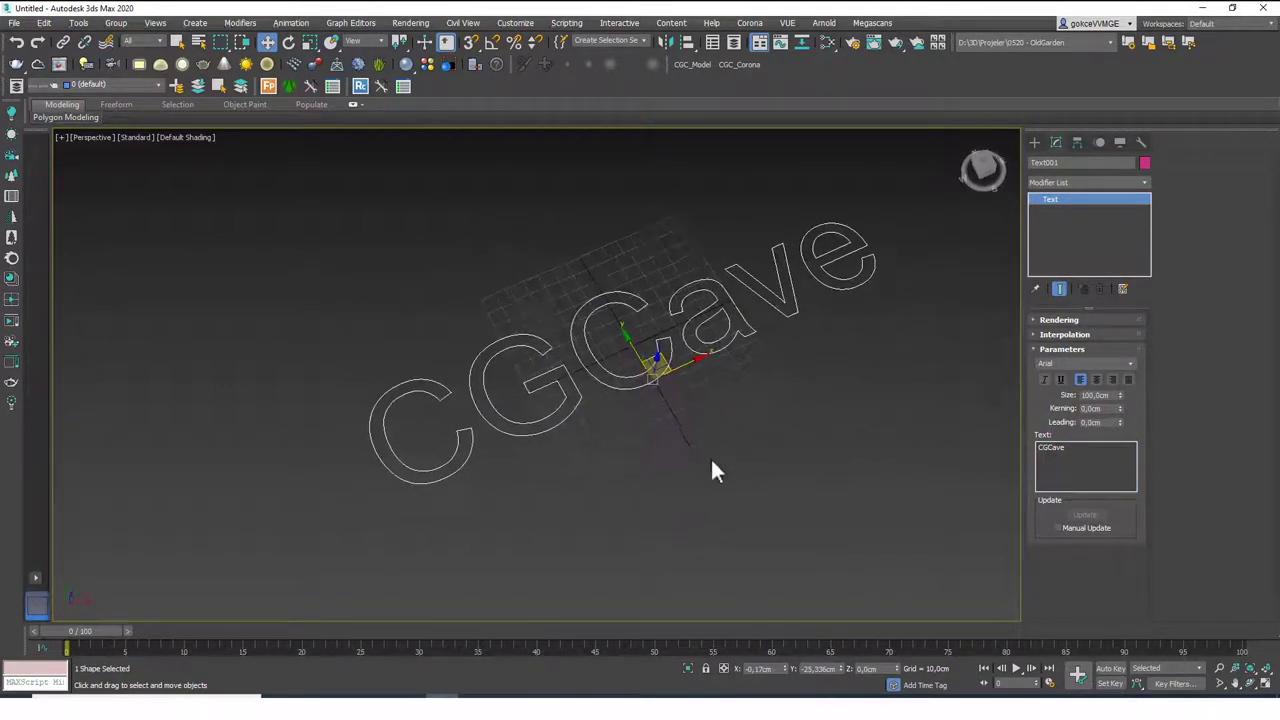
pyautogui.click(722, 455)
pyautogui.hotkey('ctrl', 'z')
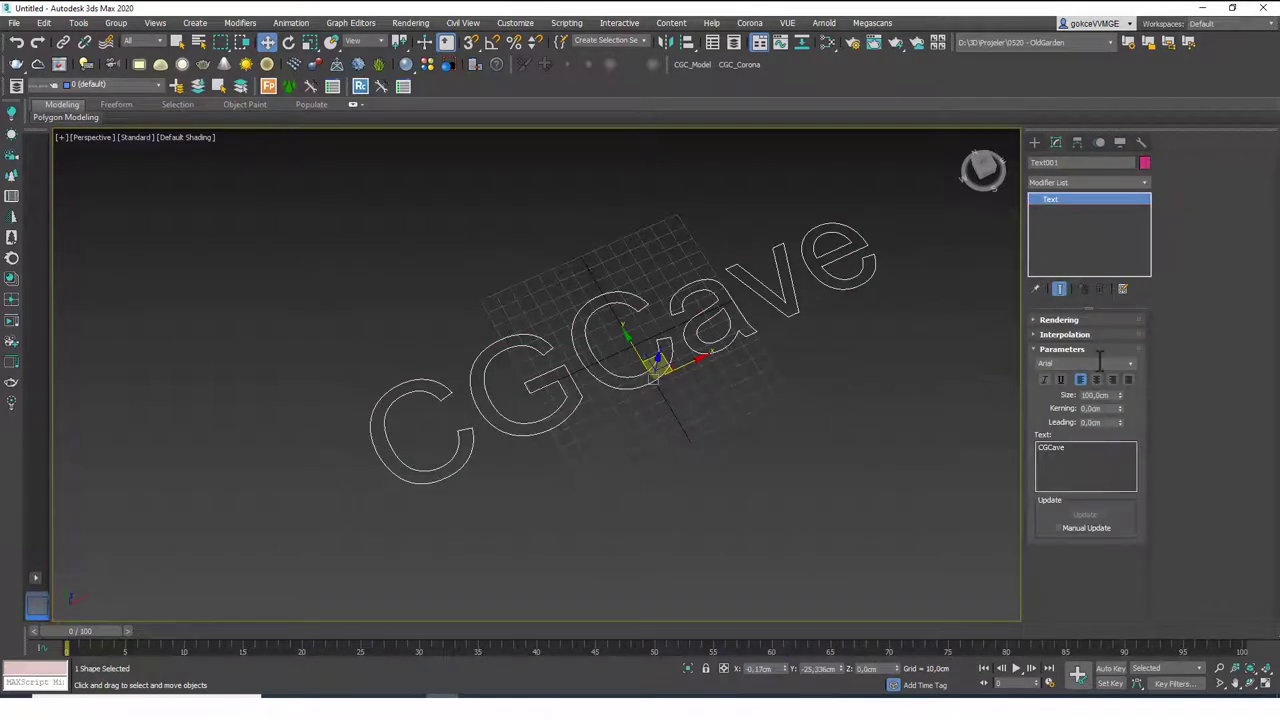
# - Change the text's font to the black weight of HurmeGeometricSans1
pyautogui.click(1129, 363)
pyautogui.moveTo(1133, 421); pyautogui.dragTo(1126, 508)
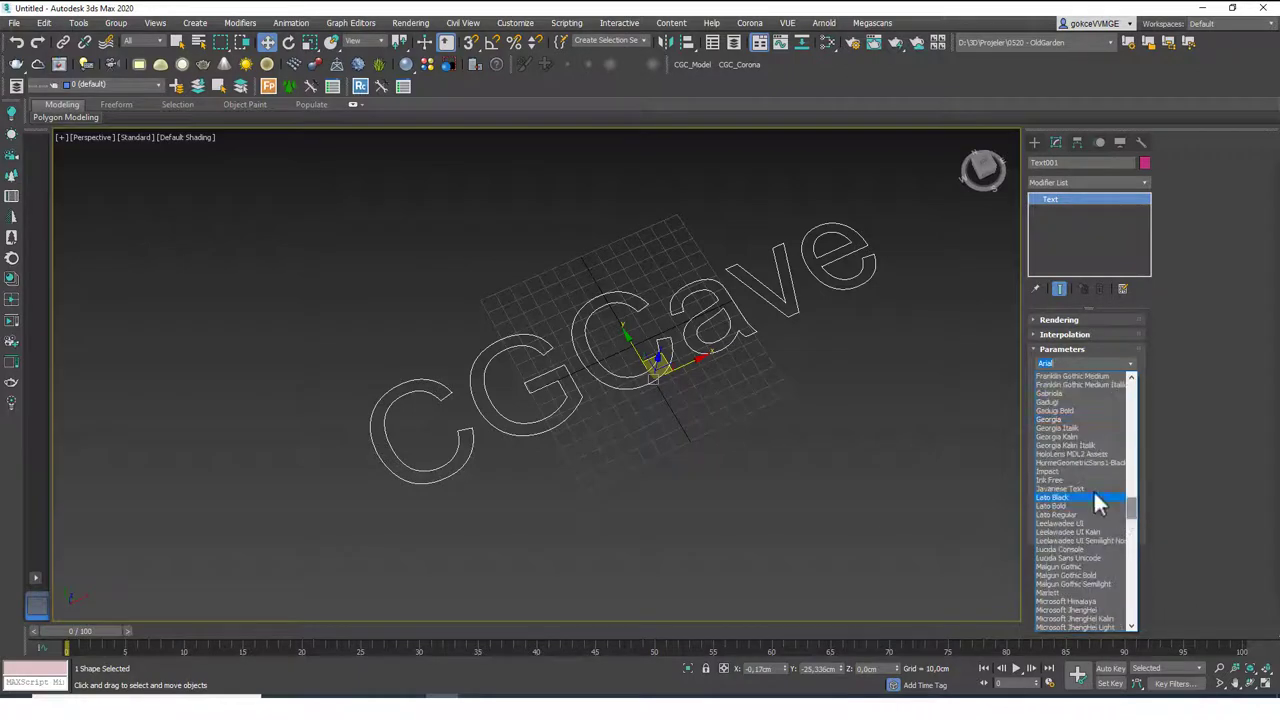
pyautogui.click(1057, 460)
pyautogui.moveTo(740, 403); pyautogui.dragTo(733, 420, button='middle')
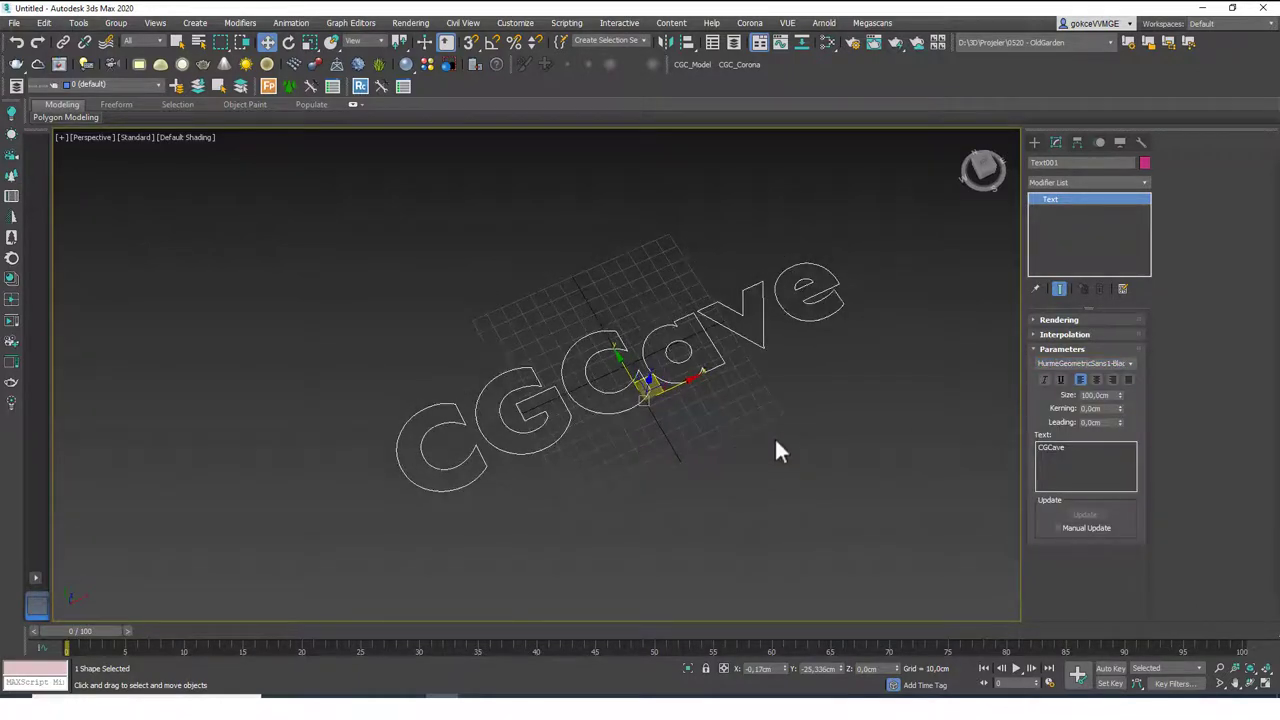
# - Hide the viewport's home grid to see the text outline alone, and reselect the text
pyautogui.click(776, 444)
pyautogui.press('g')
pyautogui.keyDown('alt'); pyautogui.moveTo(674, 474); pyautogui.dragTo(688, 426, button='middle'); pyautogui.keyUp('alt')
pyautogui.click(702, 368)
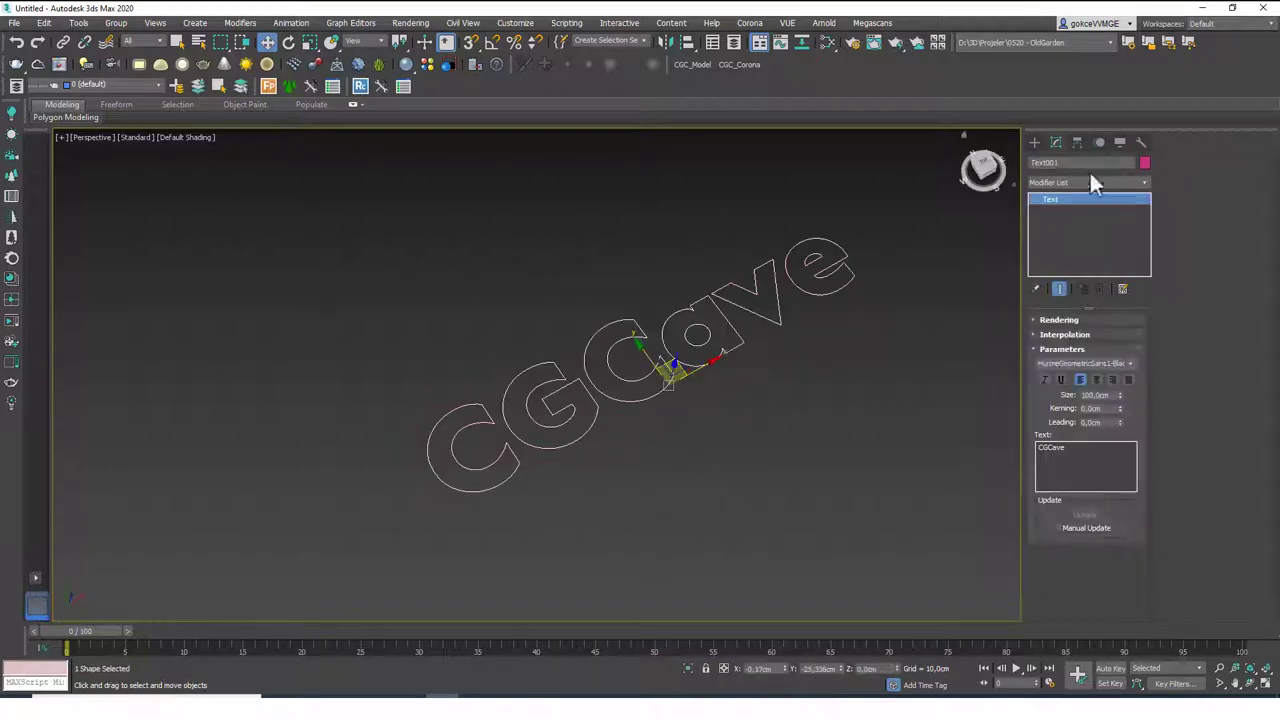
# - Set the text's object color to white, check it deselected in the viewport, and reselect the text
pyautogui.click(1145, 163)
pyautogui.click(903, 261)
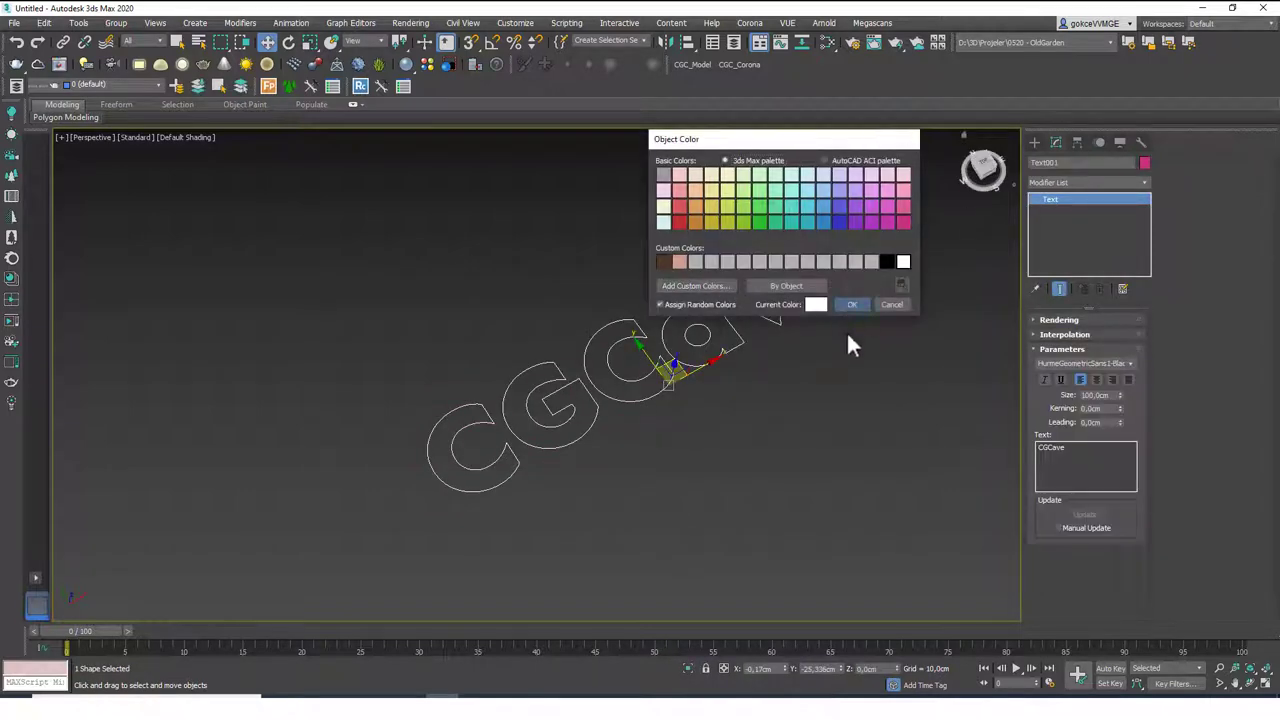
pyautogui.click(851, 305)
pyautogui.click(711, 501)
pyautogui.keyDown('alt'); pyautogui.moveTo(711, 501); pyautogui.dragTo(691, 415, button='middle'); pyautogui.keyUp('alt')
pyautogui.click(664, 376)
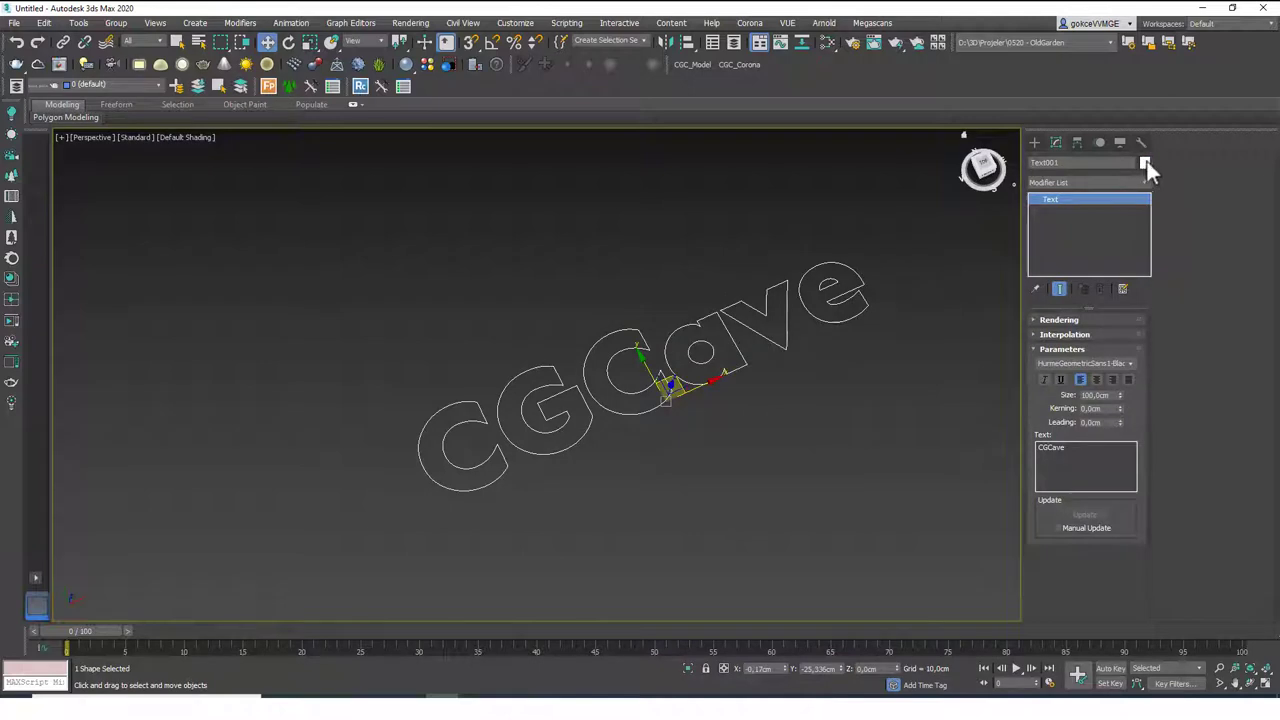
# - Change the text's object color to light grey, check it deselected in the viewport, and reselect the text
pyautogui.click(1145, 163)
pyautogui.click(806, 260)
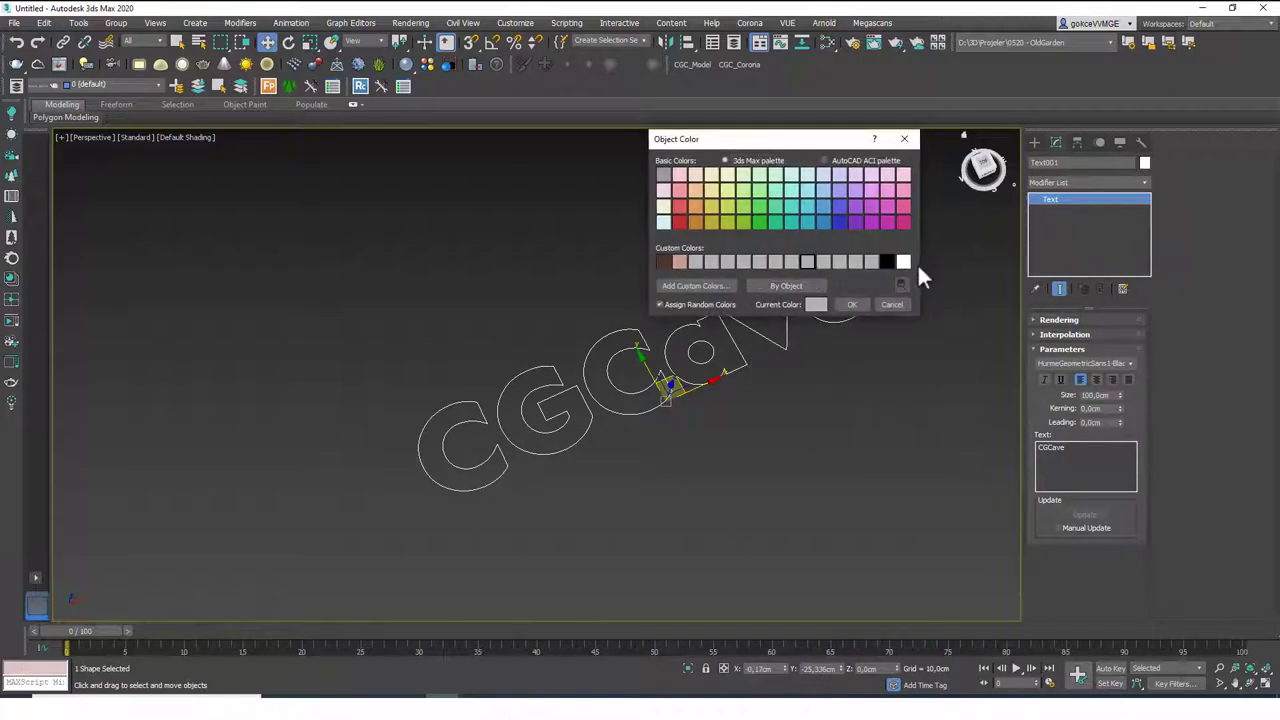
pyautogui.click(852, 304)
pyautogui.click(750, 520)
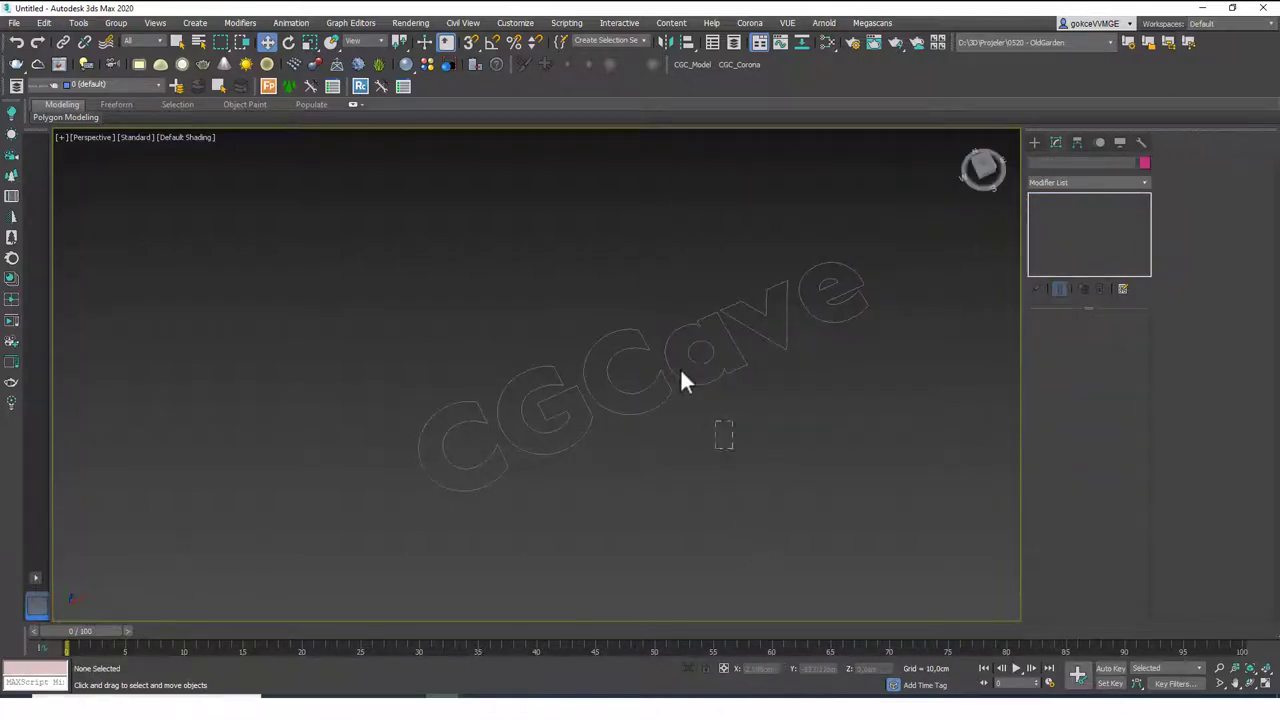
pyautogui.click(680, 377)
pyautogui.moveTo(724, 411)
pyautogui.keyDown('alt'); pyautogui.mouseDown(button='middle')
pyautogui.moveTo(734, 391)
pyautogui.moveTo(724, 413)
pyautogui.mouseUp(button='middle'); pyautogui.keyUp('alt')
pyautogui.click(747, 515)
pyautogui.moveTo(745, 473); pyautogui.dragTo(626, 310)
pyautogui.moveTo(636, 390); pyautogui.dragTo(636, 392)
pyautogui.keyDown('alt'); pyautogui.moveTo(636, 392); pyautogui.dragTo(700, 470, button='middle'); pyautogui.keyUp('alt')
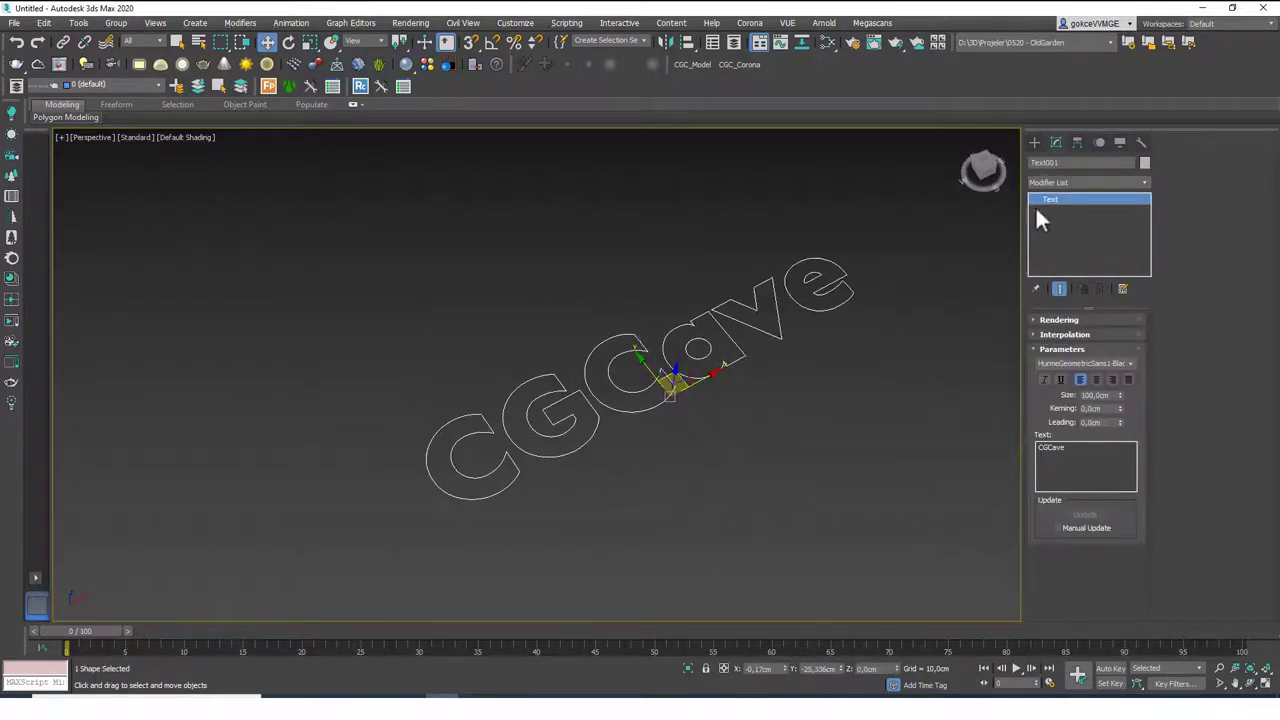
# - Apply an Extrude modifier to the CGCave text and set its amount to about 16 cm
pyautogui.click(1067, 182)
pyautogui.click(1065, 195)
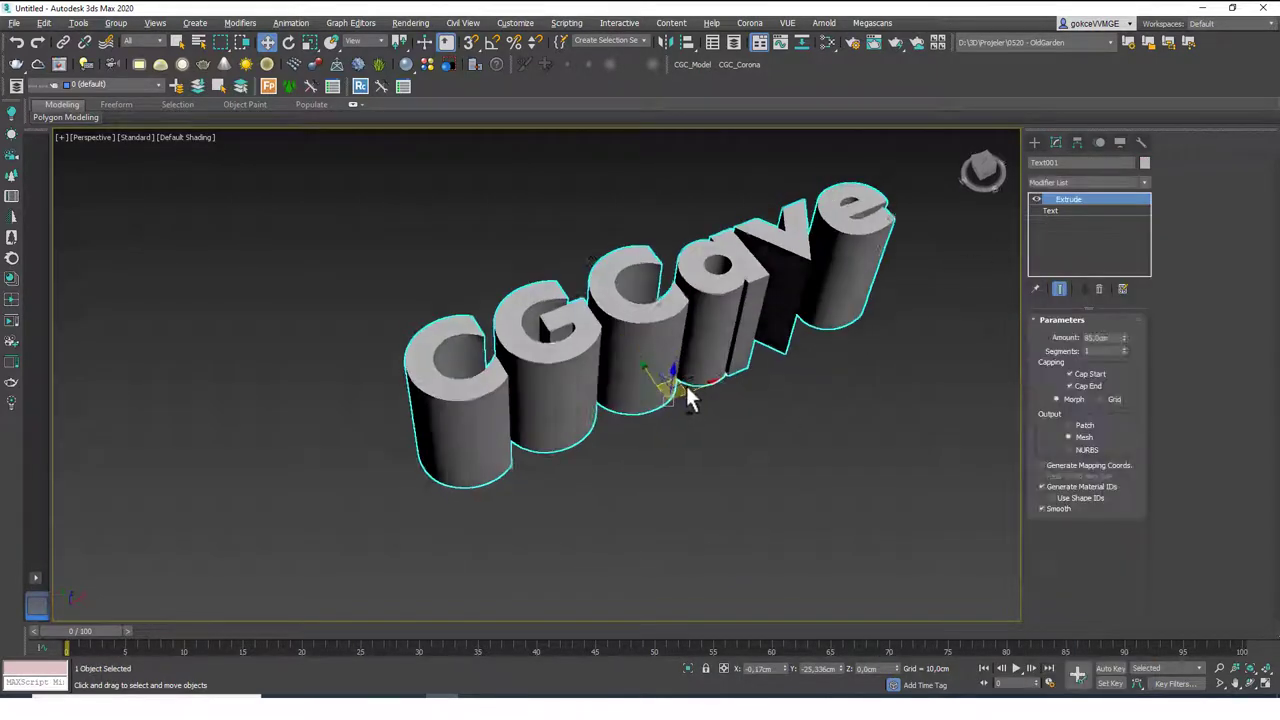
pyautogui.rightClick(1124, 338)
pyautogui.moveTo(1124, 336); pyautogui.dragTo(1129, 313)
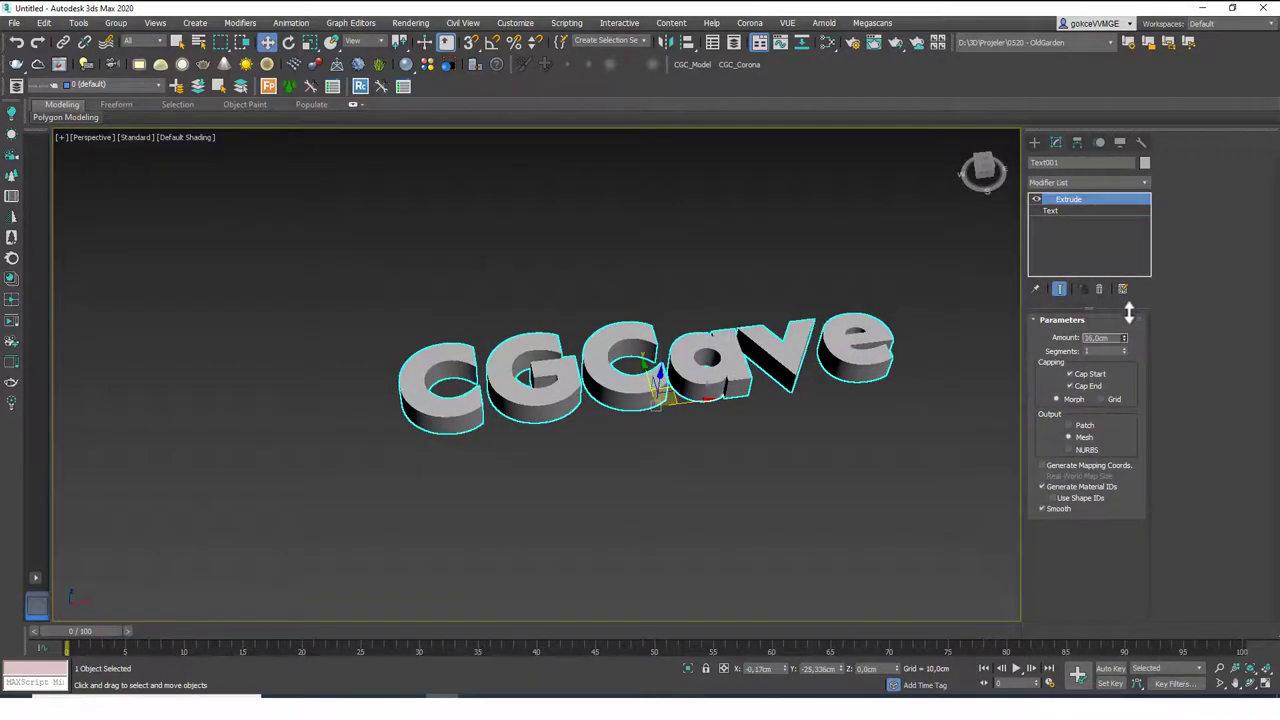
pyautogui.click(870, 453)
pyautogui.keyDown('alt'); pyautogui.moveTo(690, 388); pyautogui.dragTo(718, 402, button='middle'); pyautogui.keyUp('alt')
pyautogui.moveTo(718, 402); pyautogui.dragTo(682, 342)
# - Add a Chamfer modifier above the Extrude and inspect the beveled letter edges up close
pyautogui.click(1066, 184)
pyautogui.scroll(-3, 1072, 193)
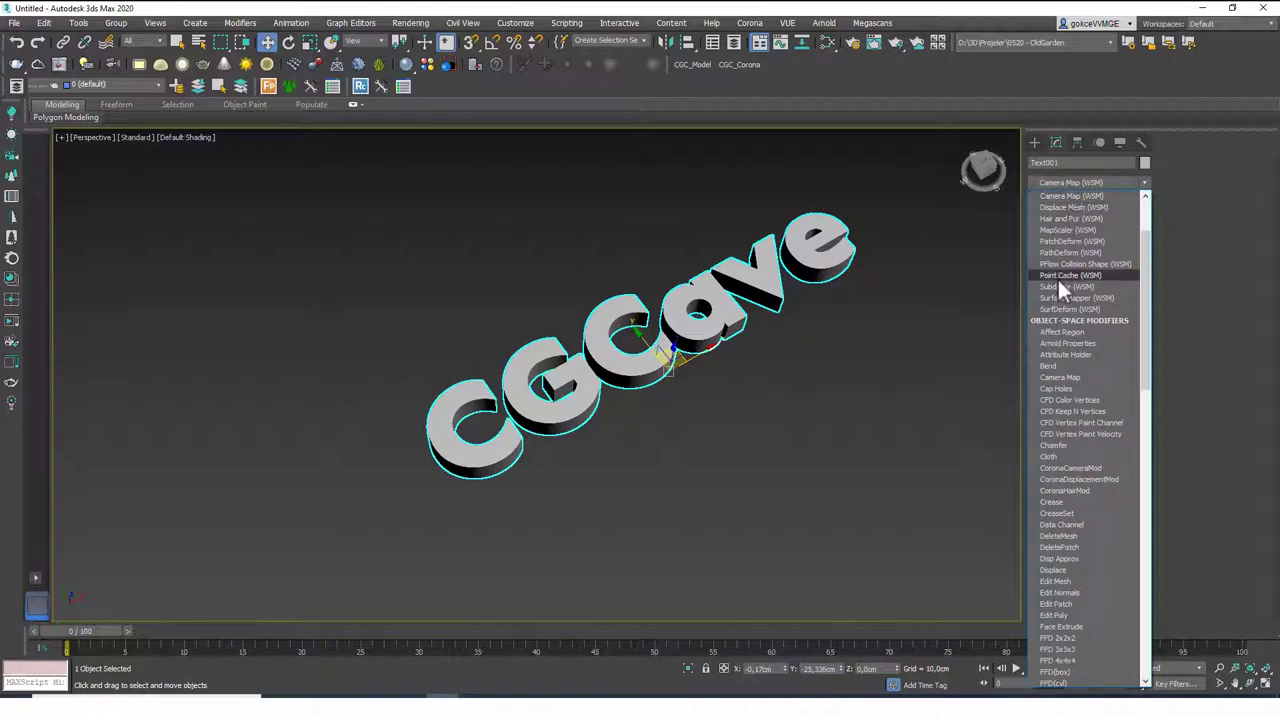
pyautogui.scroll(-6, 1084, 325)
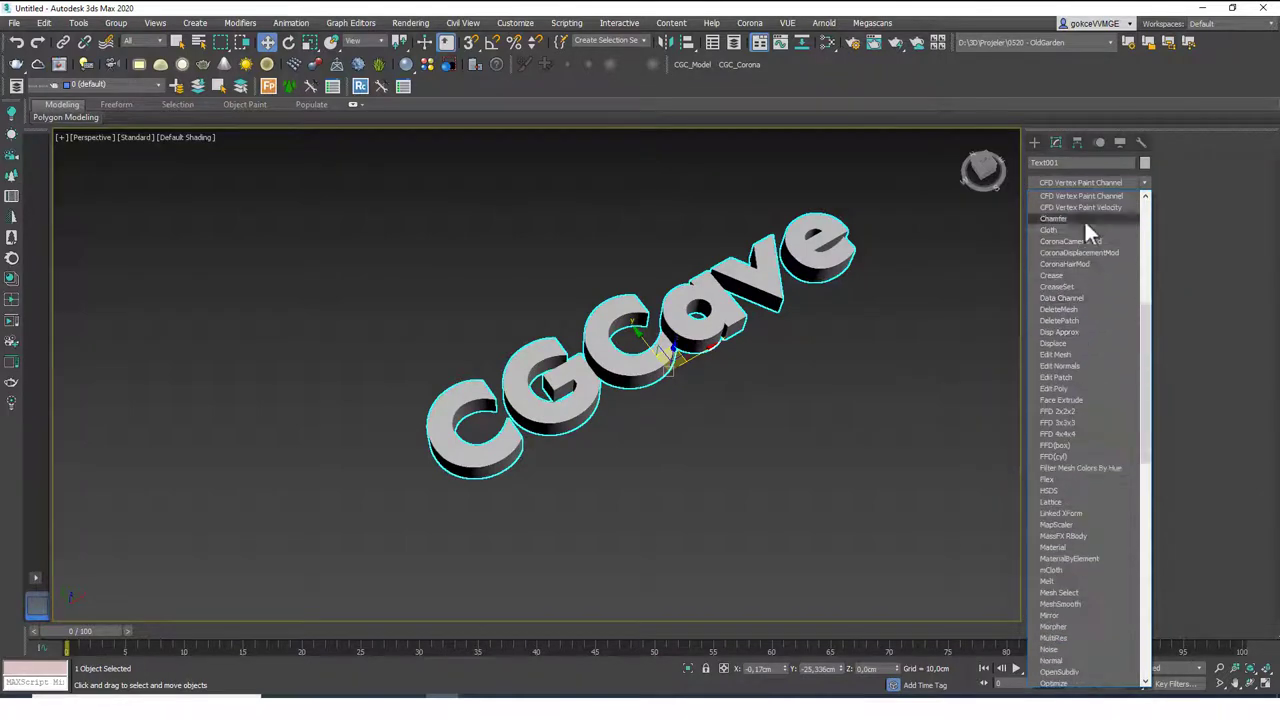
pyautogui.click(1060, 219)
pyautogui.scroll(5, 680, 405)
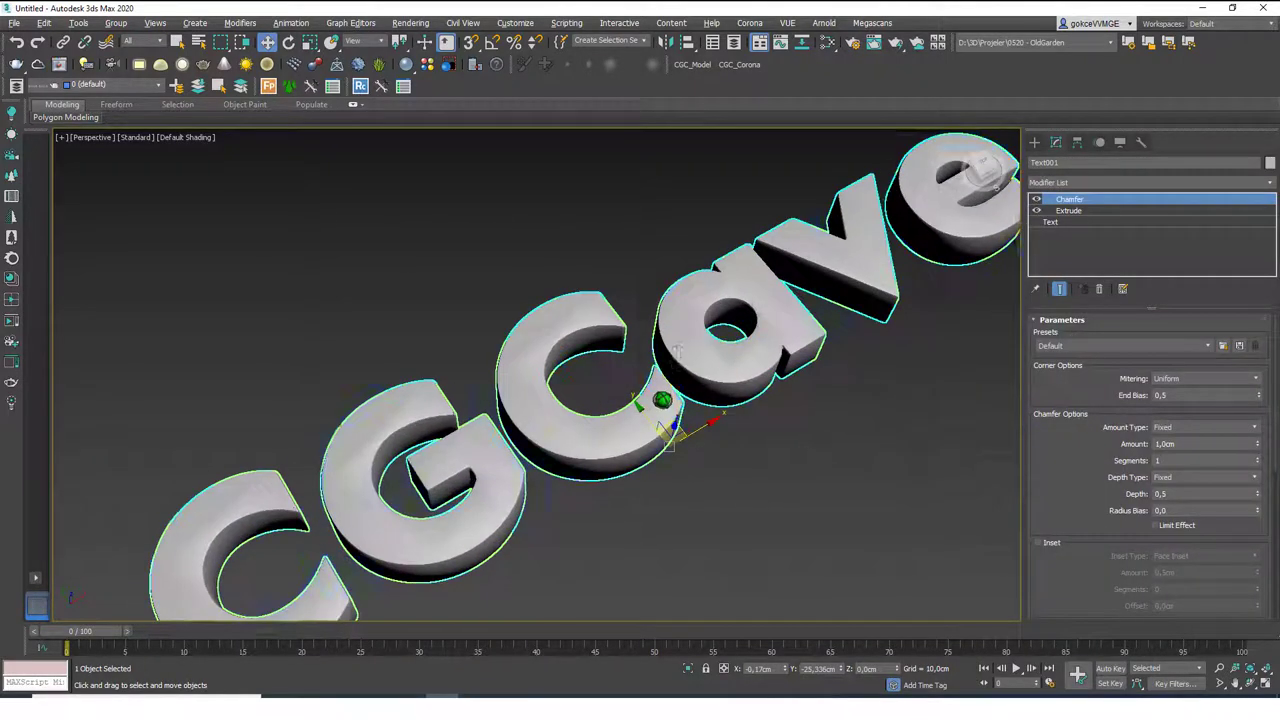
pyautogui.moveTo(645, 399); pyautogui.dragTo(786, 371, button='middle')
pyautogui.scroll(3, 562, 386)
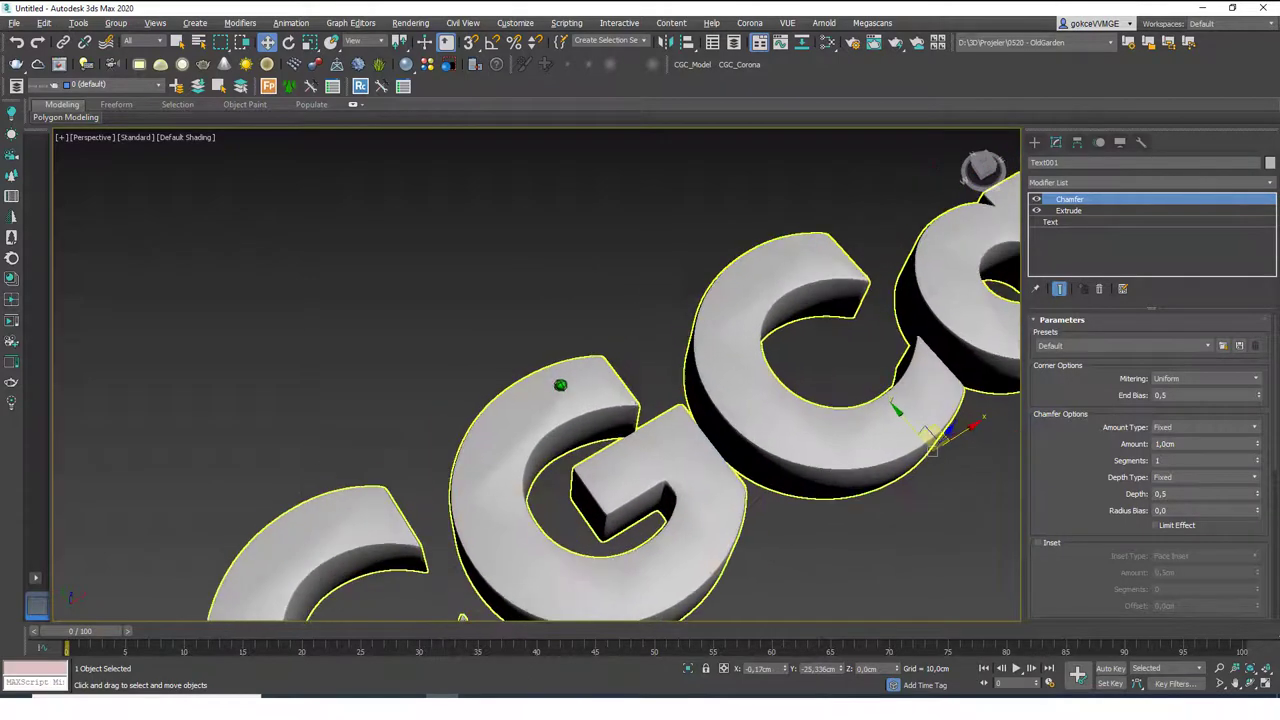
pyautogui.moveTo(566, 394); pyautogui.dragTo(541, 296, button='middle')
# - Change the Chamfer modifier's smoothing output mode, check the text deselected, and reselect it
pyautogui.scroll(-5, 1098, 455)
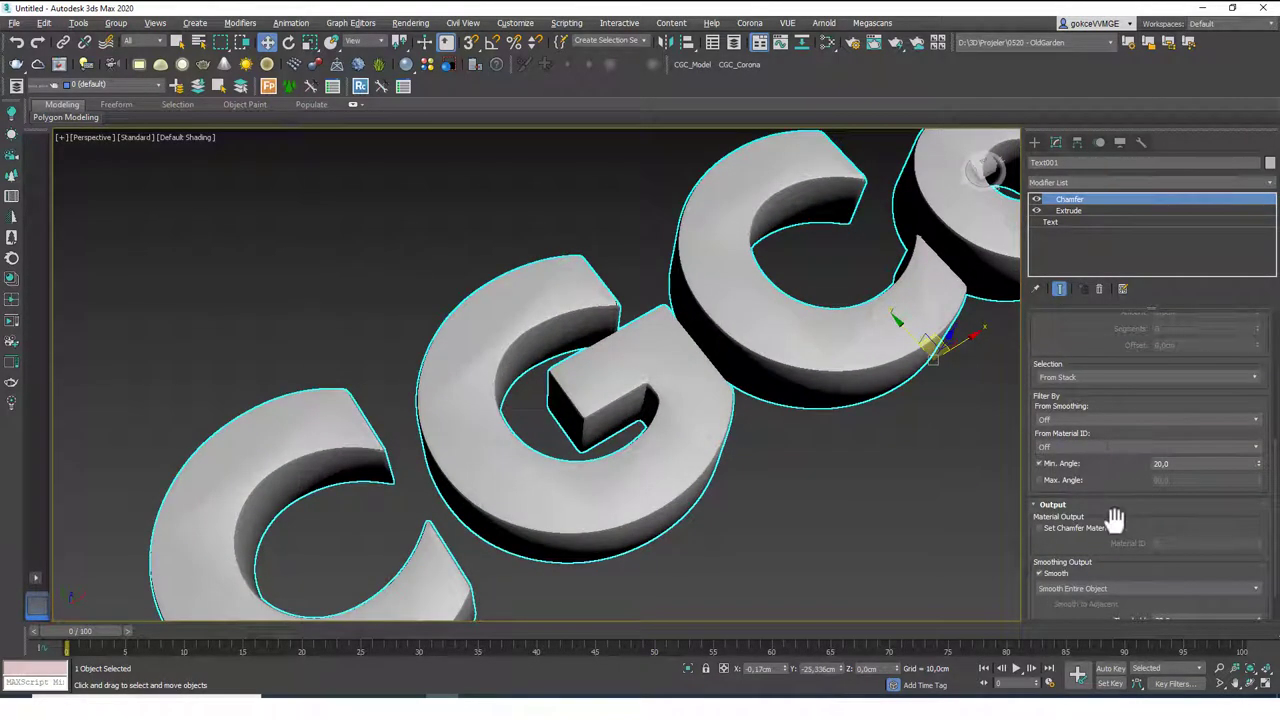
pyautogui.scroll(-2, 1115, 519)
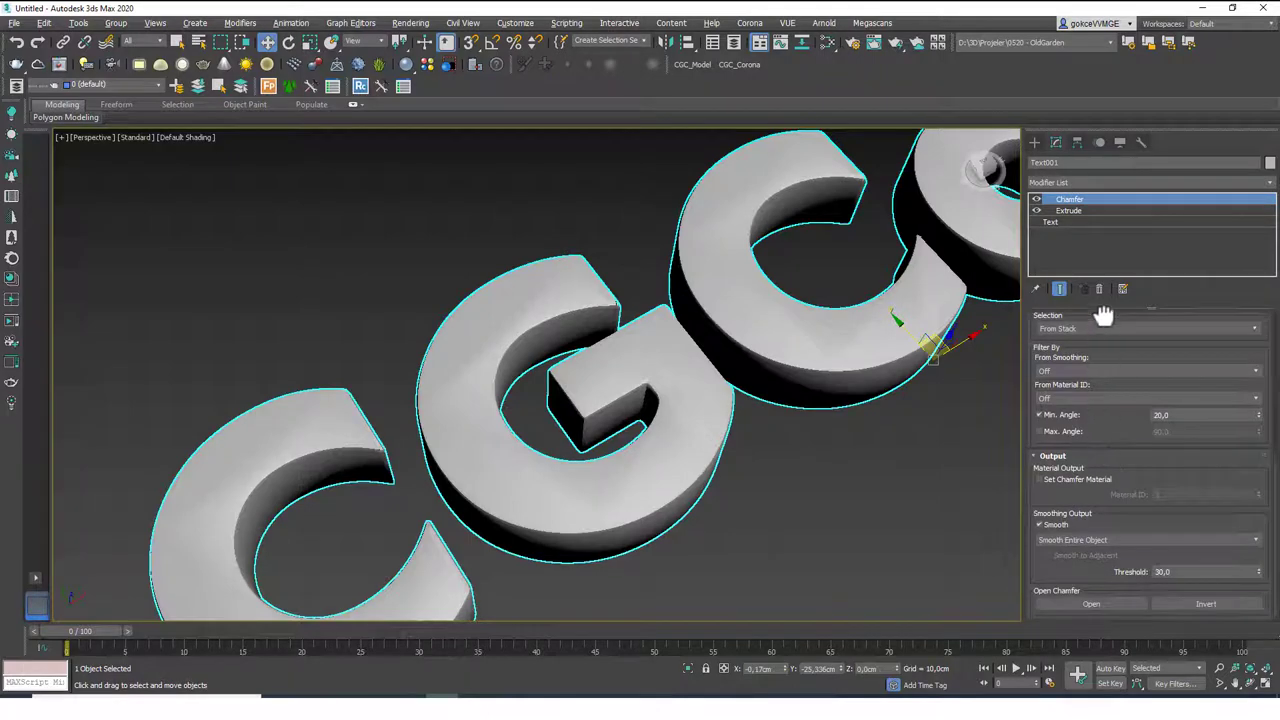
pyautogui.click(1070, 539)
pyautogui.click(1062, 563)
pyautogui.moveTo(717, 410); pyautogui.dragTo(676, 438, button='middle')
pyautogui.scroll(-4, 696, 408)
pyautogui.scroll(-3, 757, 480)
pyautogui.click(757, 480)
pyautogui.scroll(-5, 657, 443)
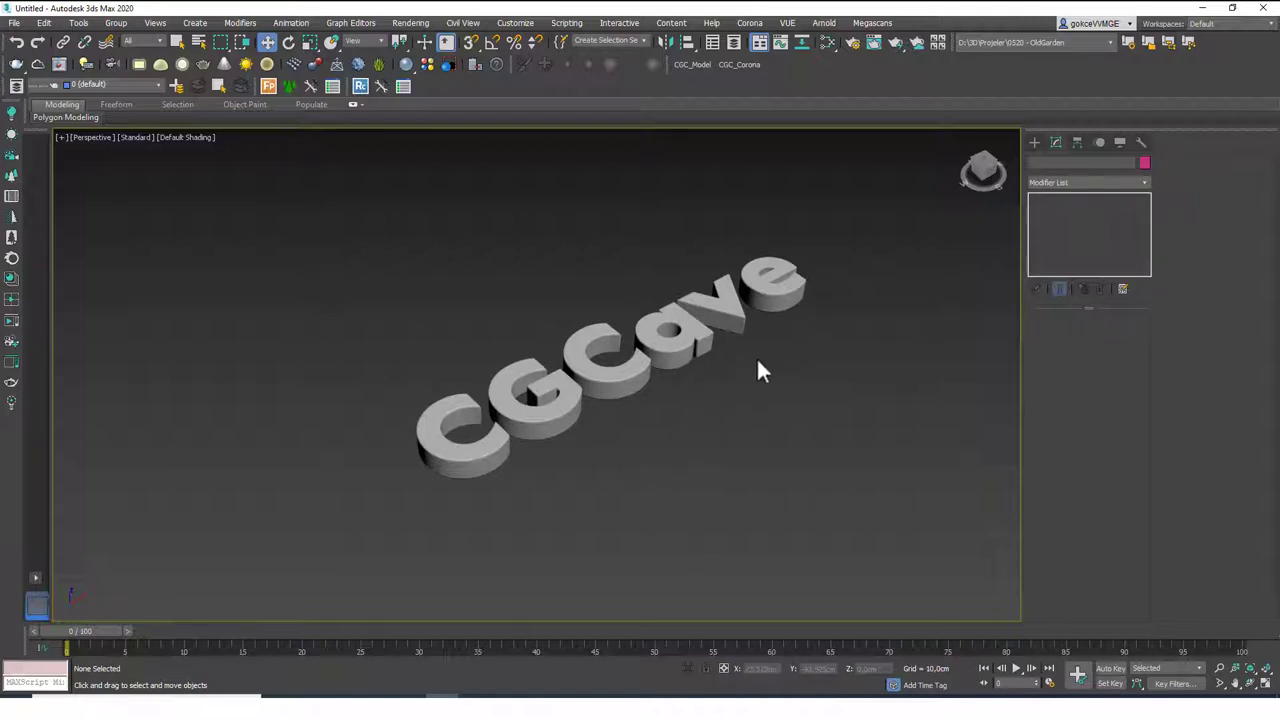
pyautogui.moveTo(697, 396); pyautogui.dragTo(657, 345)
pyautogui.keyDown('alt'); pyautogui.moveTo(659, 347); pyautogui.dragTo(672, 419, button='middle'); pyautogui.keyUp('alt')
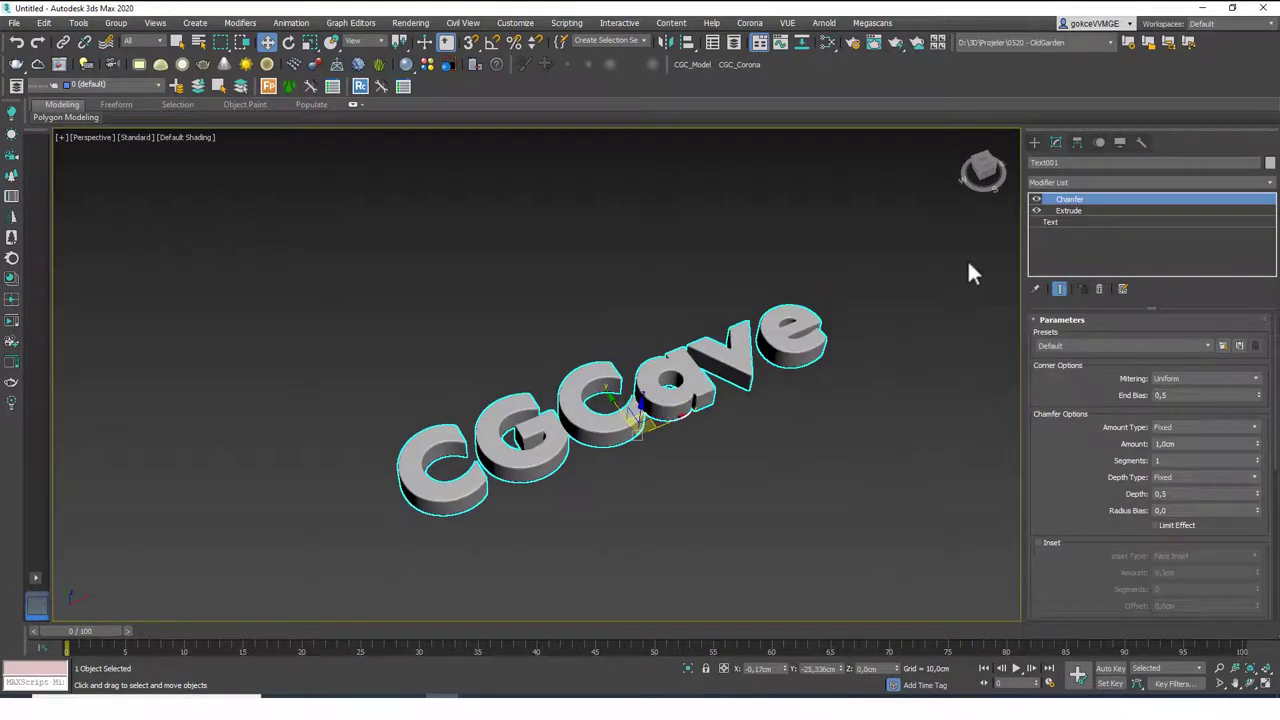
# - Add a Bend modifier to the text with an angle of about 18.5 and try the Y bend axis
pyautogui.click(1068, 183)
pyautogui.scroll(-8, 1056, 190)
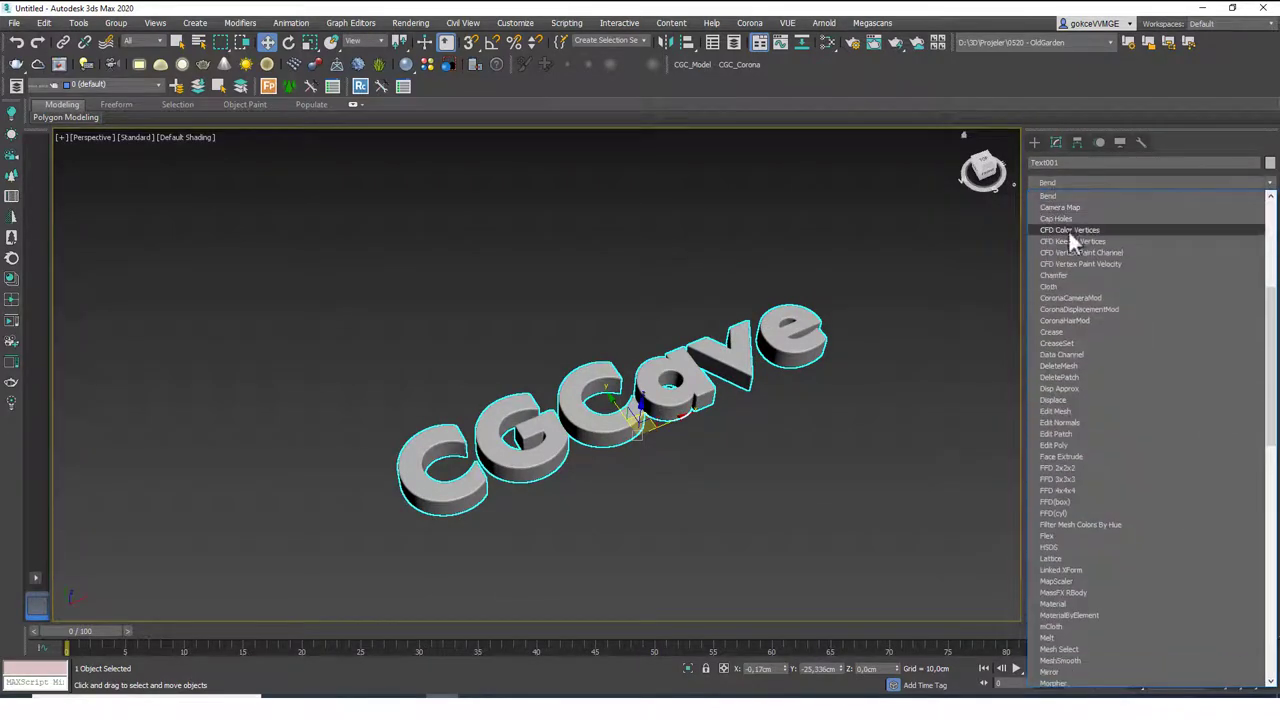
pyautogui.click(1081, 195)
pyautogui.moveTo(1126, 347); pyautogui.dragTo(1115, 323)
pyautogui.click(1083, 396)
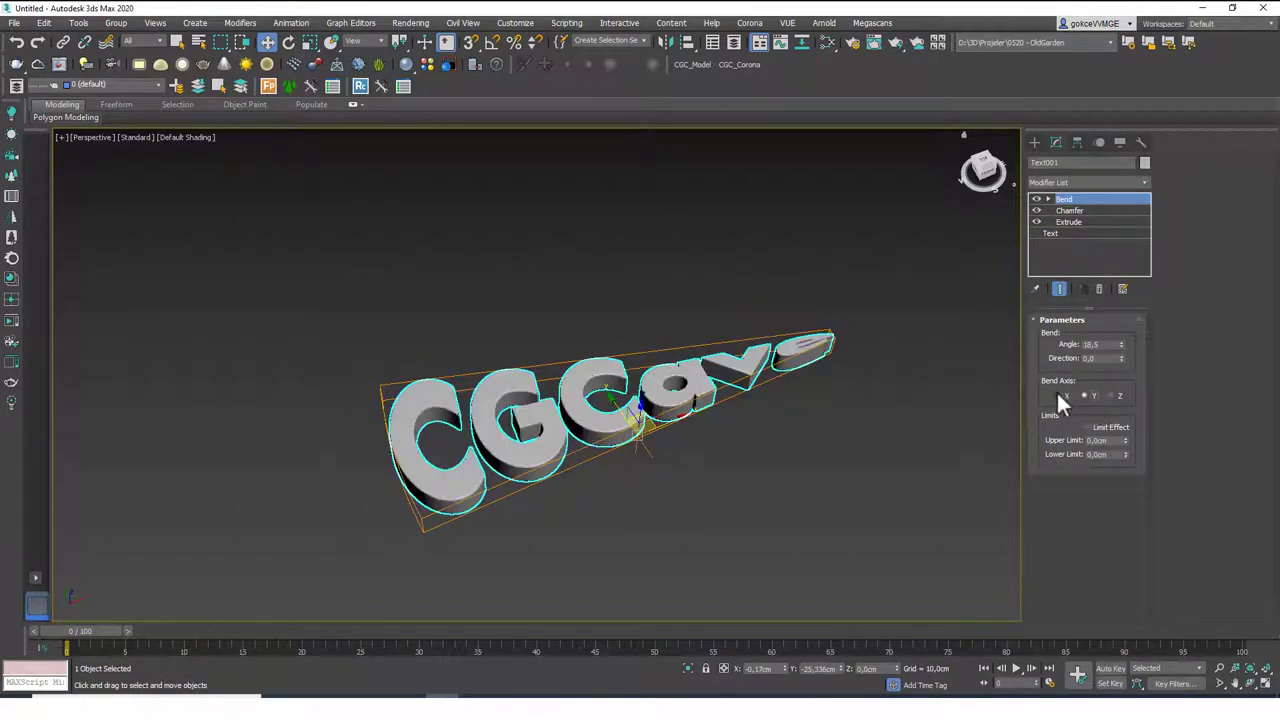
# - Switch the bend axis to X and raise the bend angle to about 71.5
pyautogui.click(1058, 396)
pyautogui.keyDown('alt'); pyautogui.moveTo(677, 421); pyautogui.dragTo(1022, 306, button='middle'); pyautogui.keyUp('alt')
pyautogui.moveTo(1128, 353); pyautogui.dragTo(1120, 277)
pyautogui.keyDown('alt'); pyautogui.moveTo(662, 358); pyautogui.dragTo(445, 480, button='middle'); pyautogui.keyUp('alt')
pyautogui.keyDown('alt'); pyautogui.moveTo(886, 488); pyautogui.dragTo(614, 463, button='middle'); pyautogui.keyUp('alt')
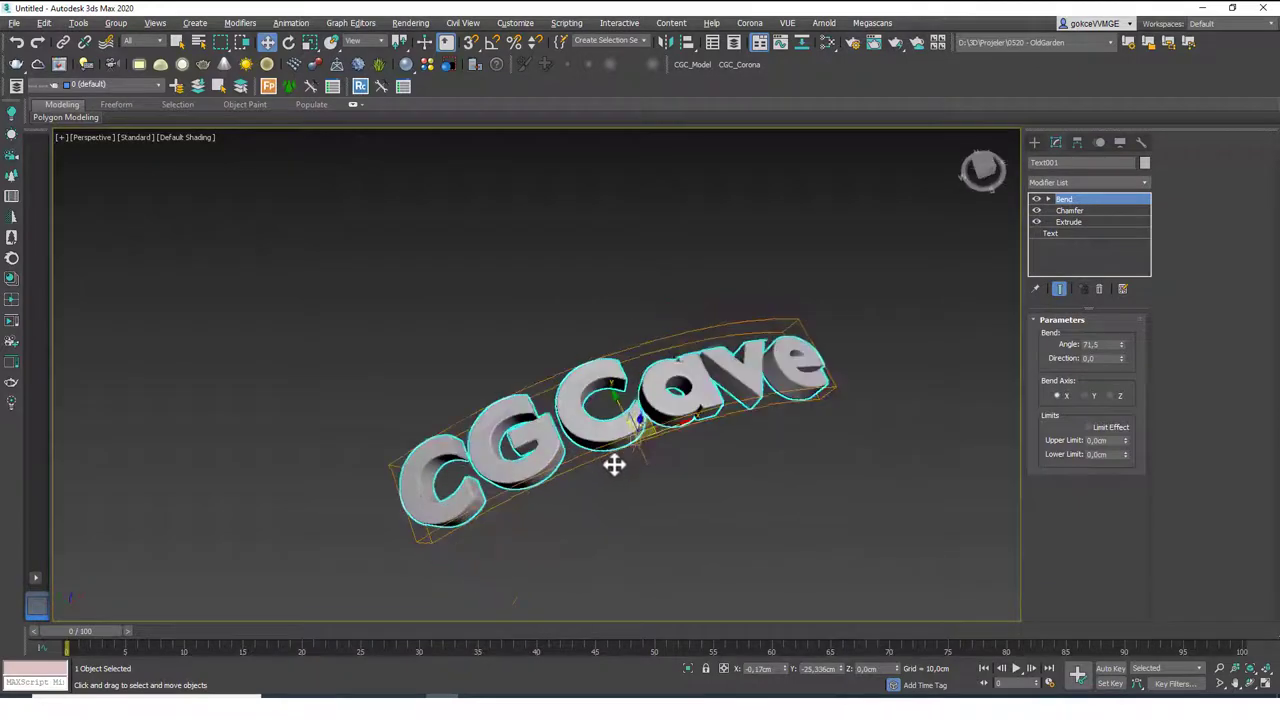
# - Remove the Bend, Chamfer and Extrude modifiers so only the base text spline remains
pyautogui.click(1098, 289)
pyautogui.click(1098, 288)
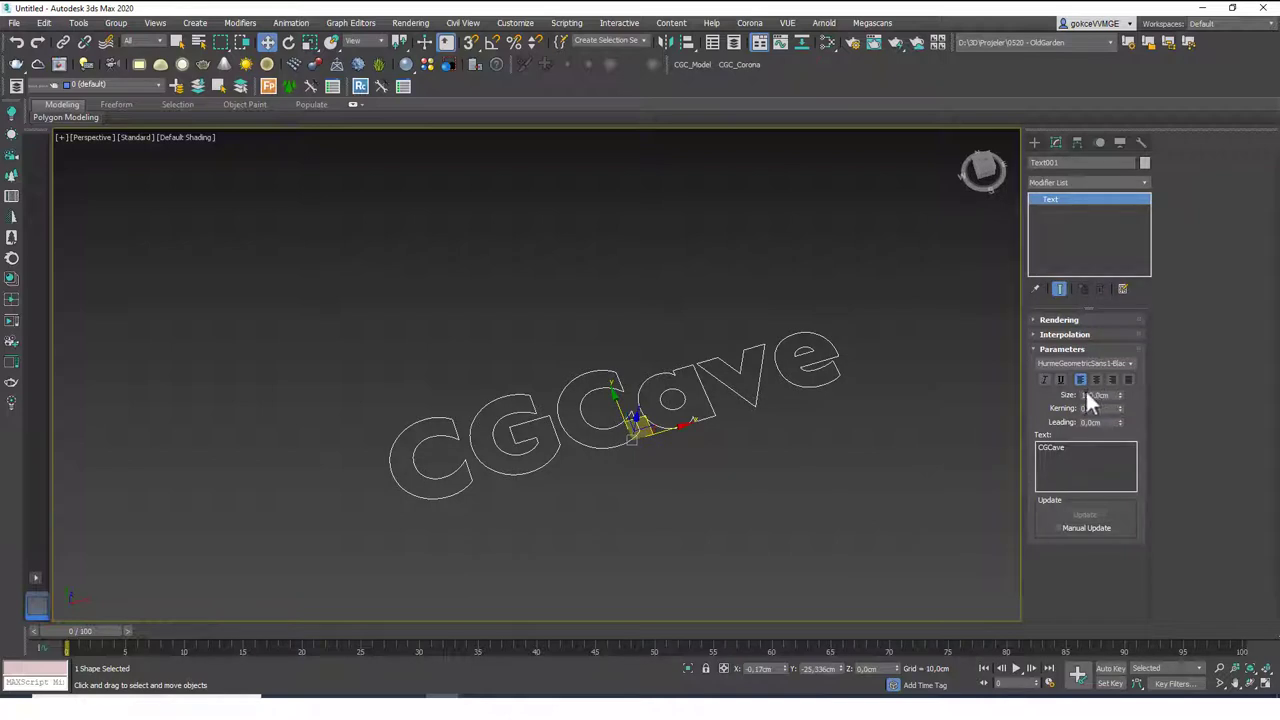
# - Try italic and underline on the text, and set its size to 149 cm, kerning to 3.32 cm and leading to 2.36 cm
pyautogui.click(1044, 378)
pyautogui.click(1044, 379)
pyautogui.click(1061, 378)
pyautogui.click(1061, 380)
pyautogui.moveTo(1120, 395); pyautogui.dragTo(1103, 192)
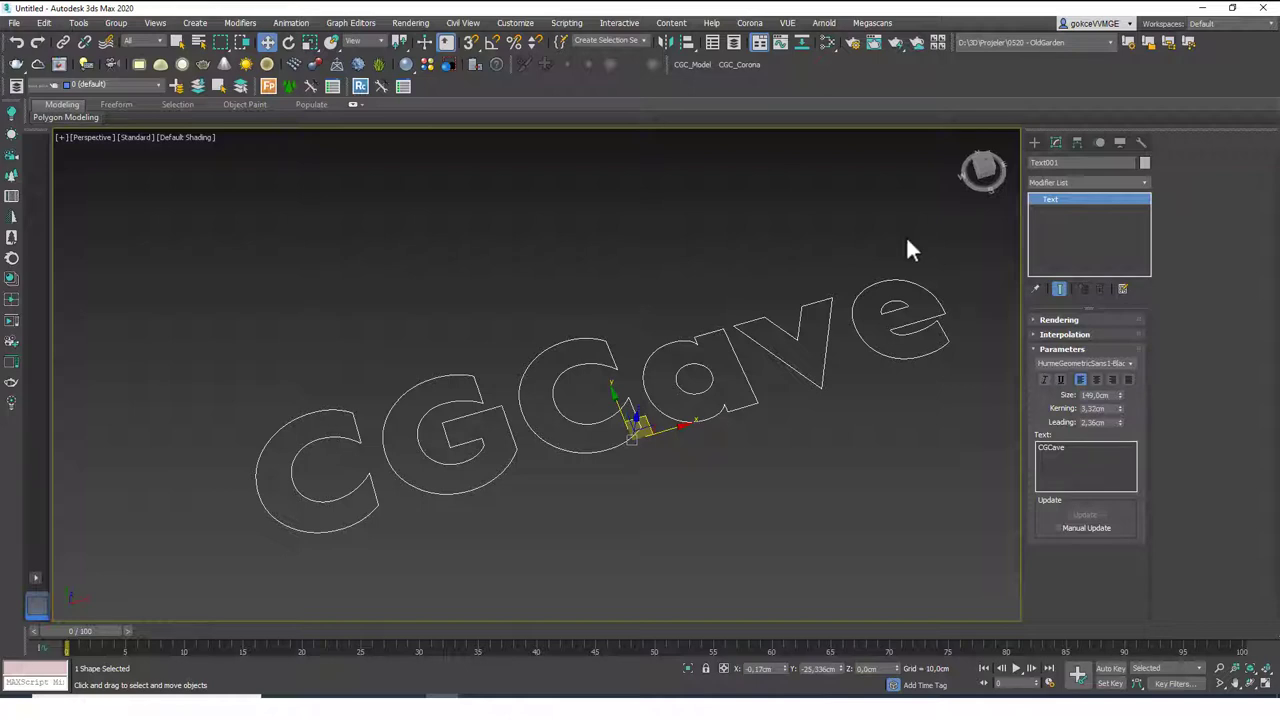
# - Delete the CGCave text spline from the scene
pyautogui.moveTo(655, 432); pyautogui.dragTo(663, 423)
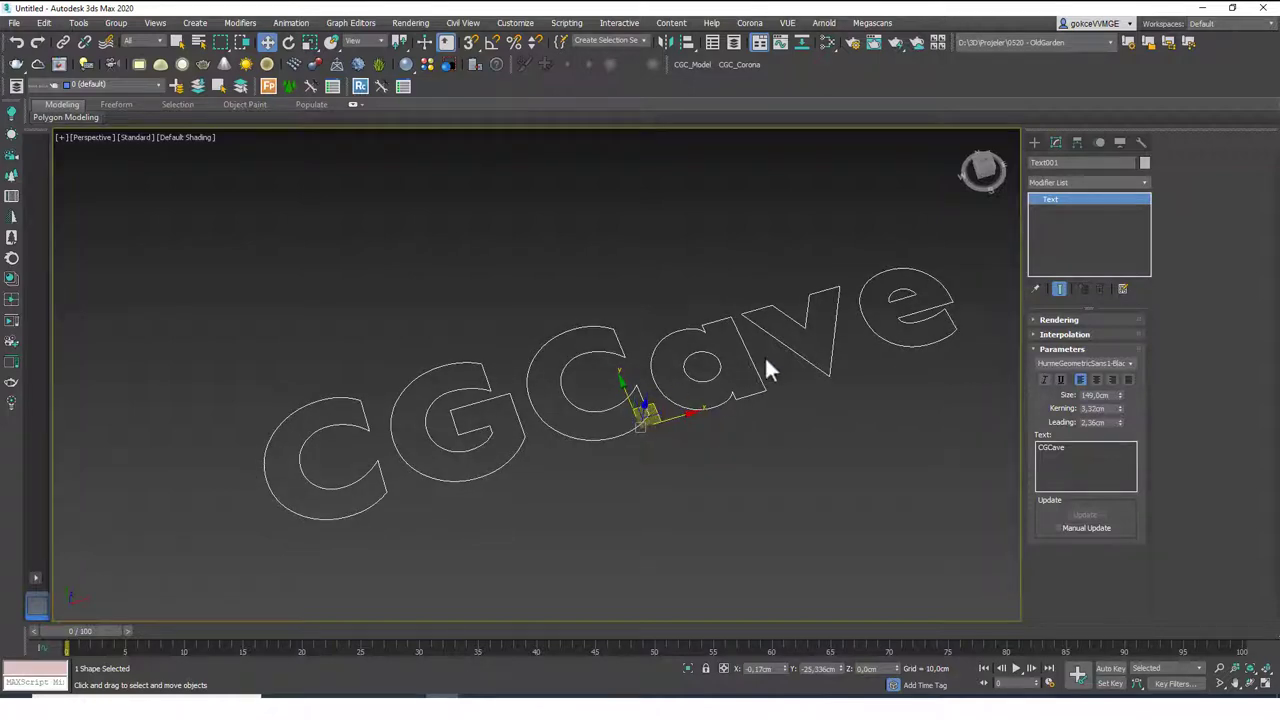
pyautogui.press('Delete')
# - Draw a helix near the grid origin with radii of about 85.6 cm and 11.7 cm and a height of about 144.6 cm
pyautogui.click(1035, 142)
pyautogui.click(1049, 161)
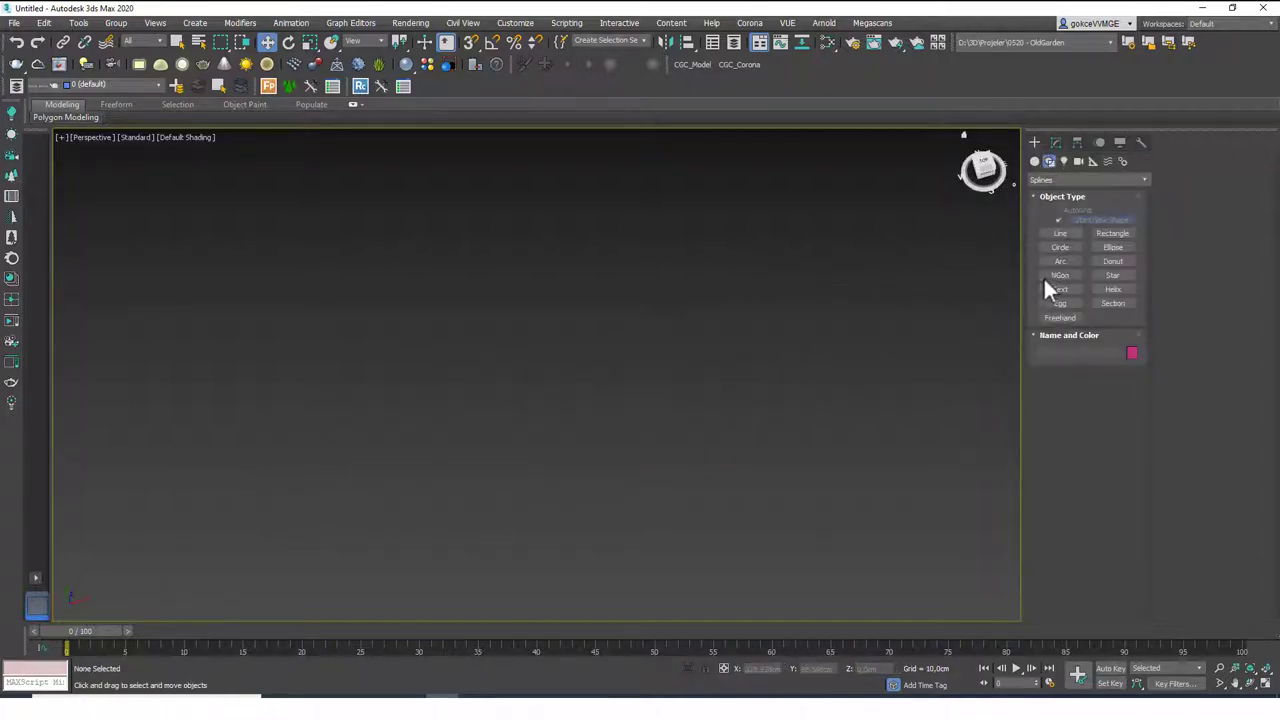
pyautogui.click(1110, 290)
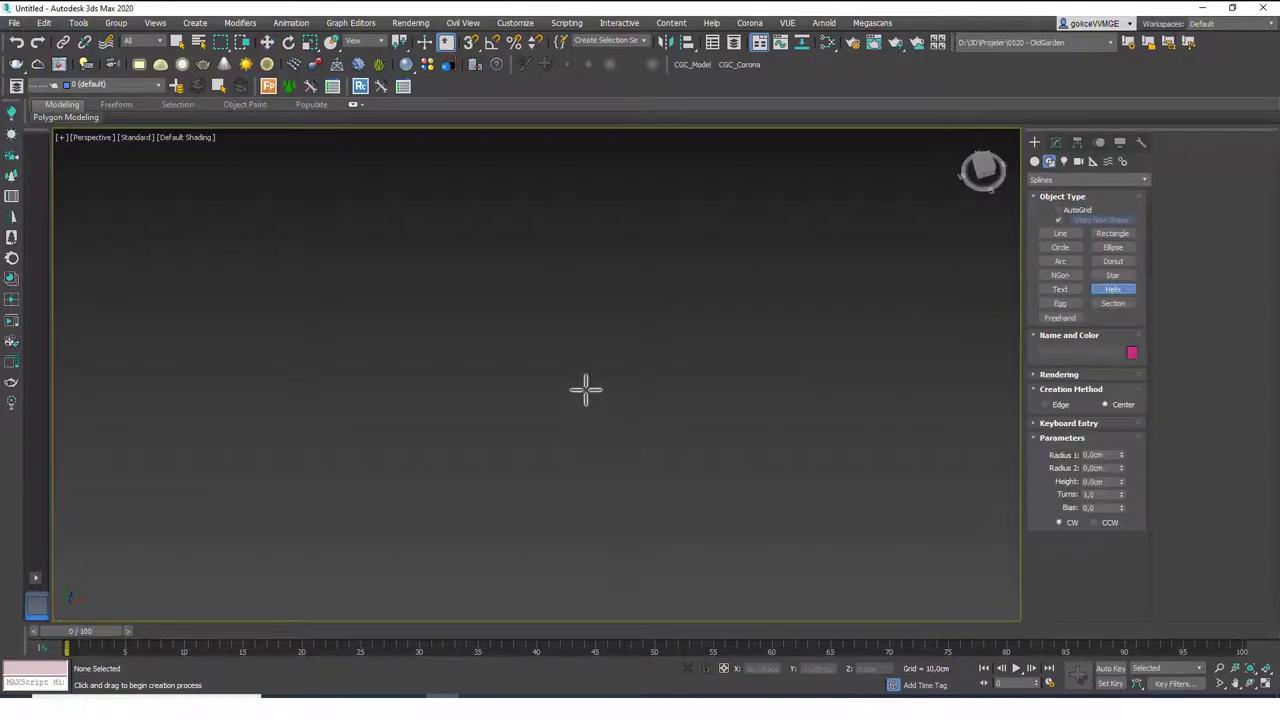
pyautogui.keyDown('alt'); pyautogui.moveTo(573, 440); pyautogui.dragTo(622, 399, button='middle'); pyautogui.keyUp('alt')
pyautogui.scroll(5, 565, 372)
pyautogui.scroll(-4, 562, 372)
pyautogui.keyDown('alt'); pyautogui.moveTo(605, 350); pyautogui.dragTo(562, 378, button='middle'); pyautogui.keyUp('alt')
pyautogui.moveTo(543, 375); pyautogui.dragTo(629, 474)
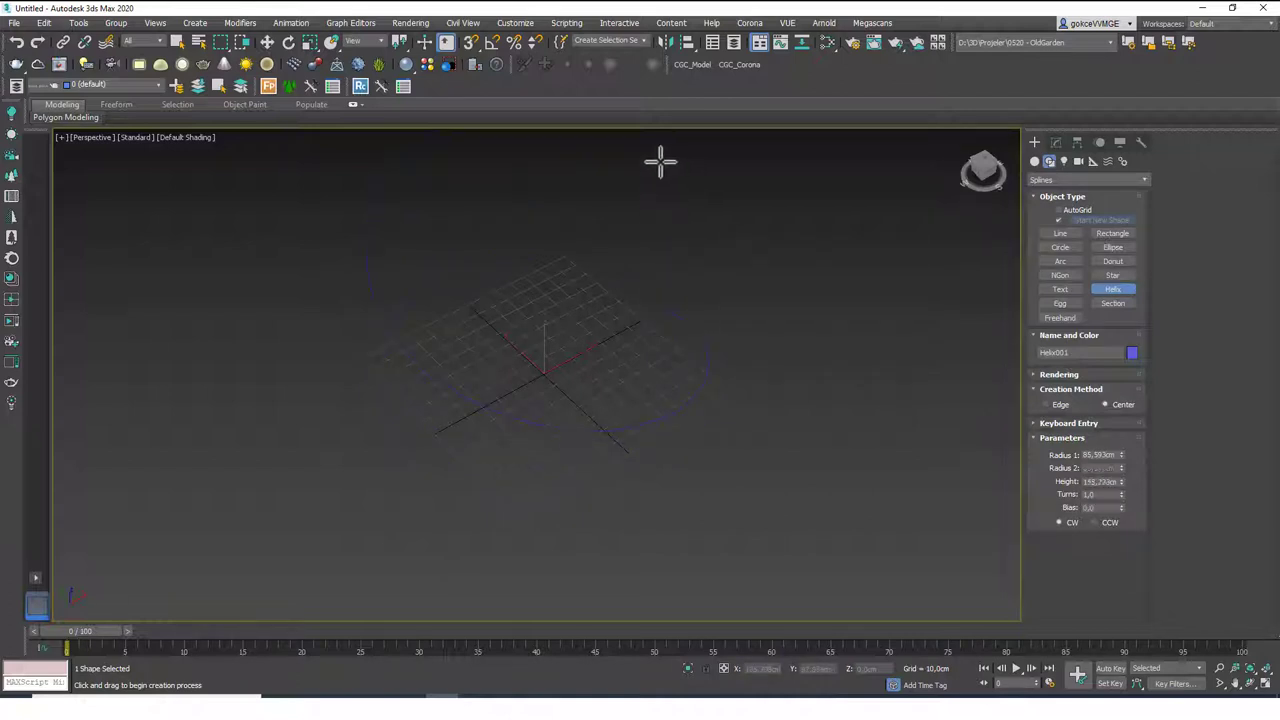
pyautogui.click(663, 185)
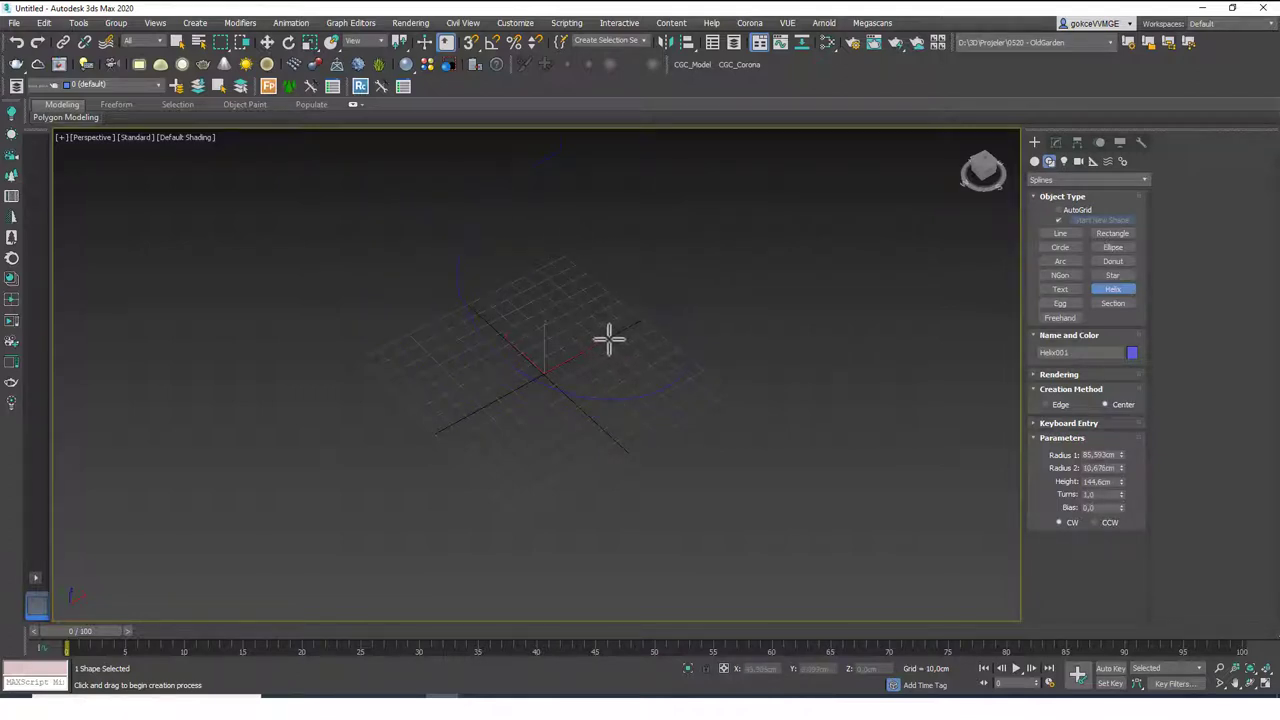
pyautogui.moveTo(652, 351); pyautogui.dragTo(634, 391, button='middle')
pyautogui.scroll(-3, 638, 398)
pyautogui.moveTo(634, 391); pyautogui.dragTo(646, 386, button='middle')
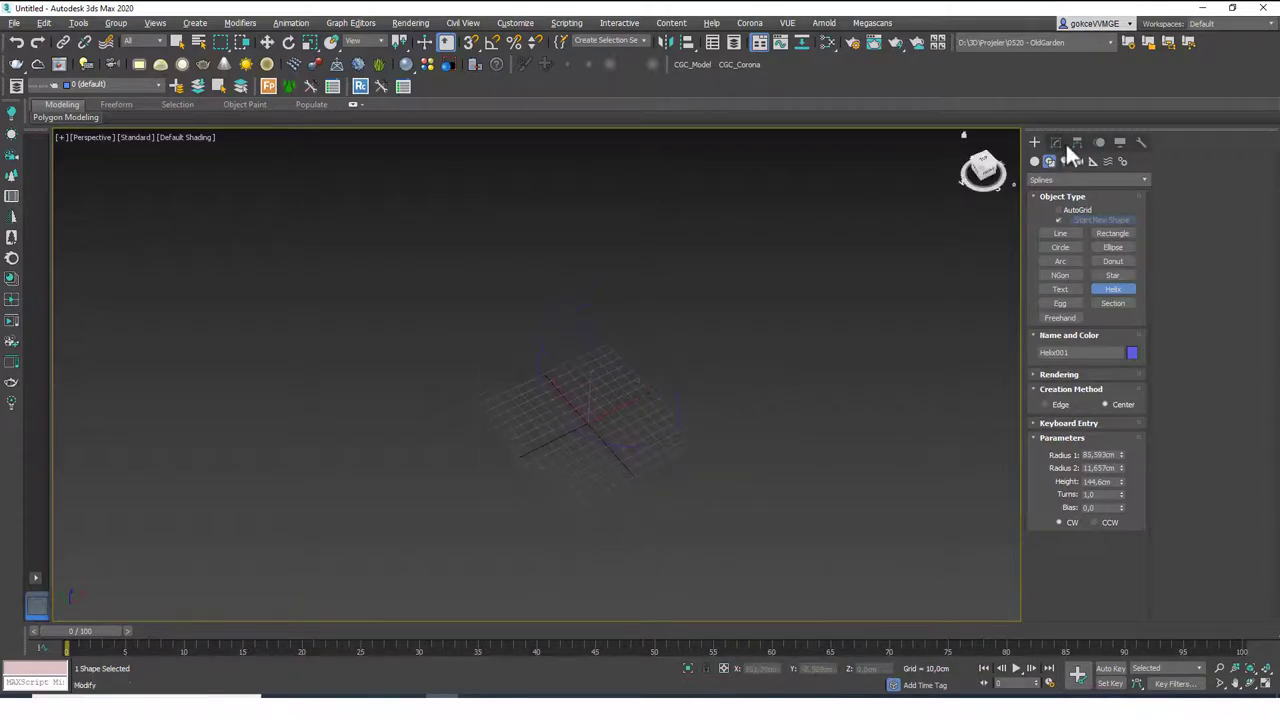
# - Set the helix's object color to light grey
pyautogui.click(1057, 143)
pyautogui.click(1144, 163)
pyautogui.click(832, 260)
pyautogui.click(849, 300)
pyautogui.scroll(2, 601, 374)
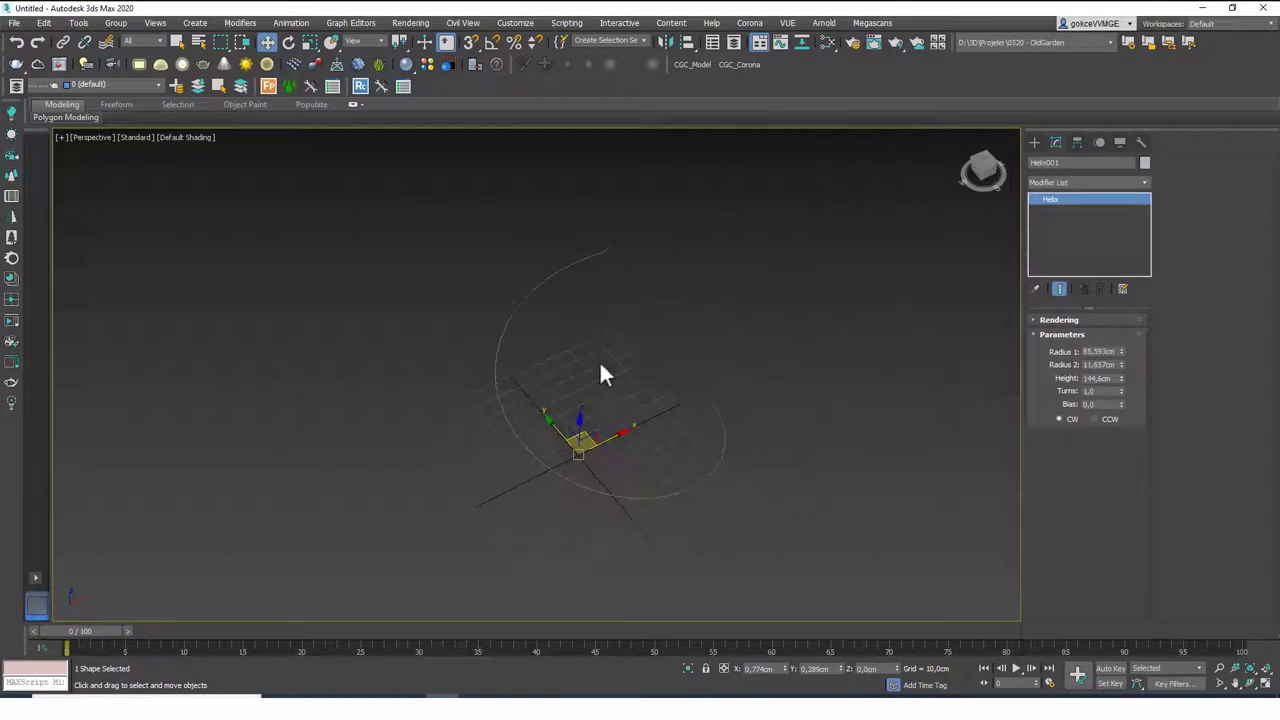
# - Hide the viewport's home grid to view the helix alone
pyautogui.press('h')
pyautogui.click(258, 375)
pyautogui.click(374, 434)
pyautogui.press('g')
pyautogui.moveTo(518, 440); pyautogui.dragTo(490, 375, button='middle')
pyautogui.keyDown('alt'); pyautogui.moveTo(490, 375); pyautogui.dragTo(492, 345, button='middle'); pyautogui.keyUp('alt')
pyautogui.moveTo(712, 367); pyautogui.dragTo(644, 421)
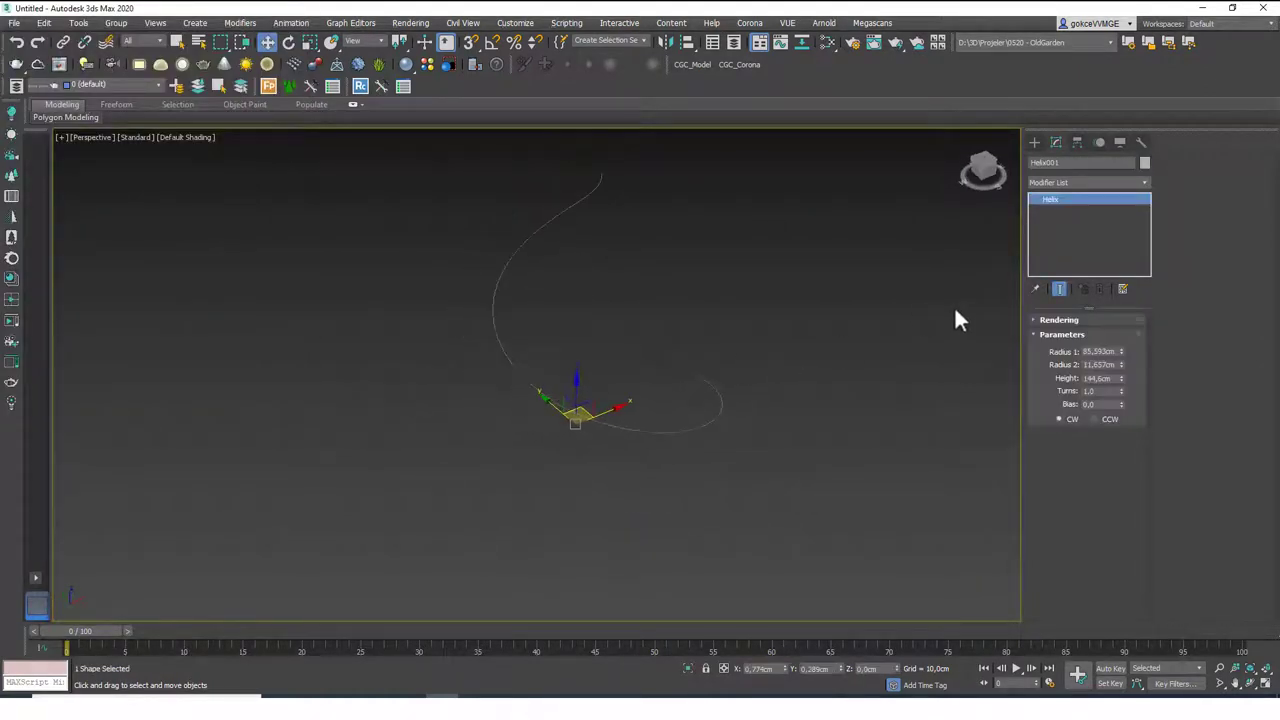
# - Set the helix's Radius 1 to about 93.3 cm, Radius 2 to about 17 cm and its turns to 10
pyautogui.moveTo(1121, 351); pyautogui.dragTo(1124, 332)
pyautogui.write('10')
pyautogui.press('Return')
pyautogui.moveTo(647, 409); pyautogui.dragTo(657, 455, button='middle')
pyautogui.keyDown('alt'); pyautogui.moveTo(709, 406); pyautogui.dragTo(650, 395, button='middle'); pyautogui.keyUp('alt')
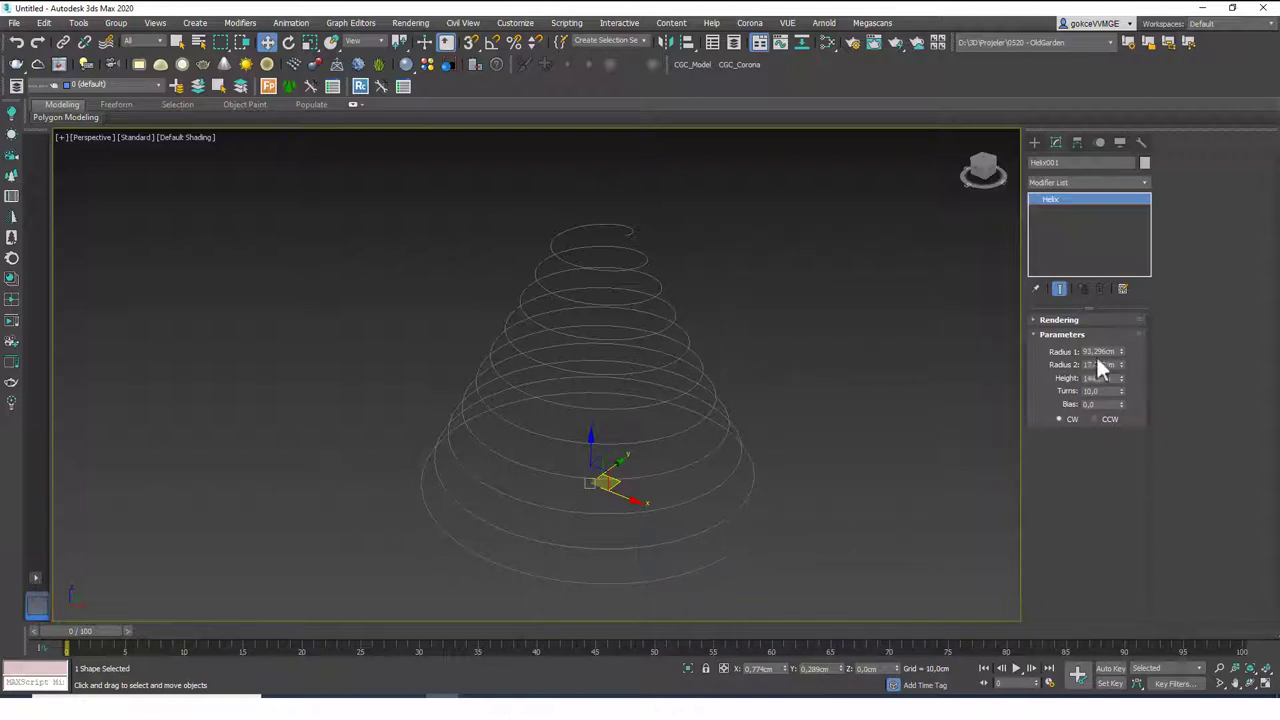
# - Set both helix radii to 50 cm, height to 100 cm, turns to 15 and bias to 0, and compare the CCW direction with CW
pyautogui.moveTo(1121, 378); pyautogui.dragTo(1120, 350)
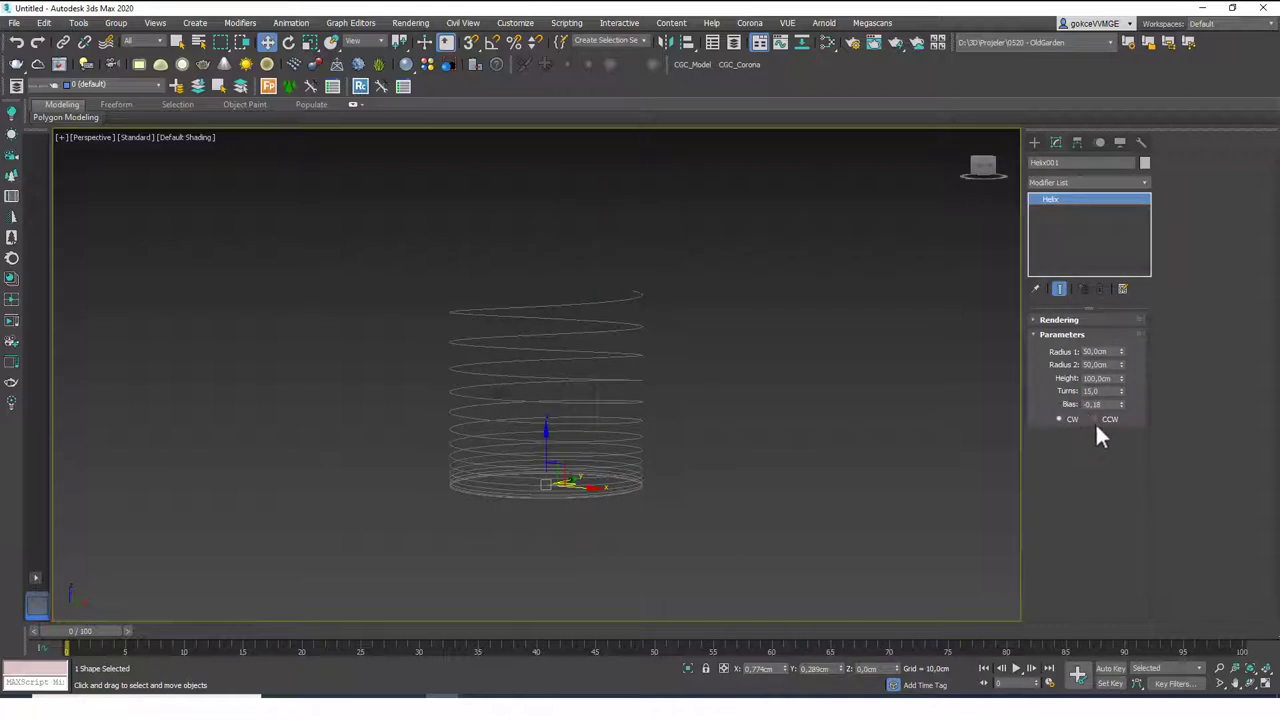
pyautogui.rightClick(1120, 405)
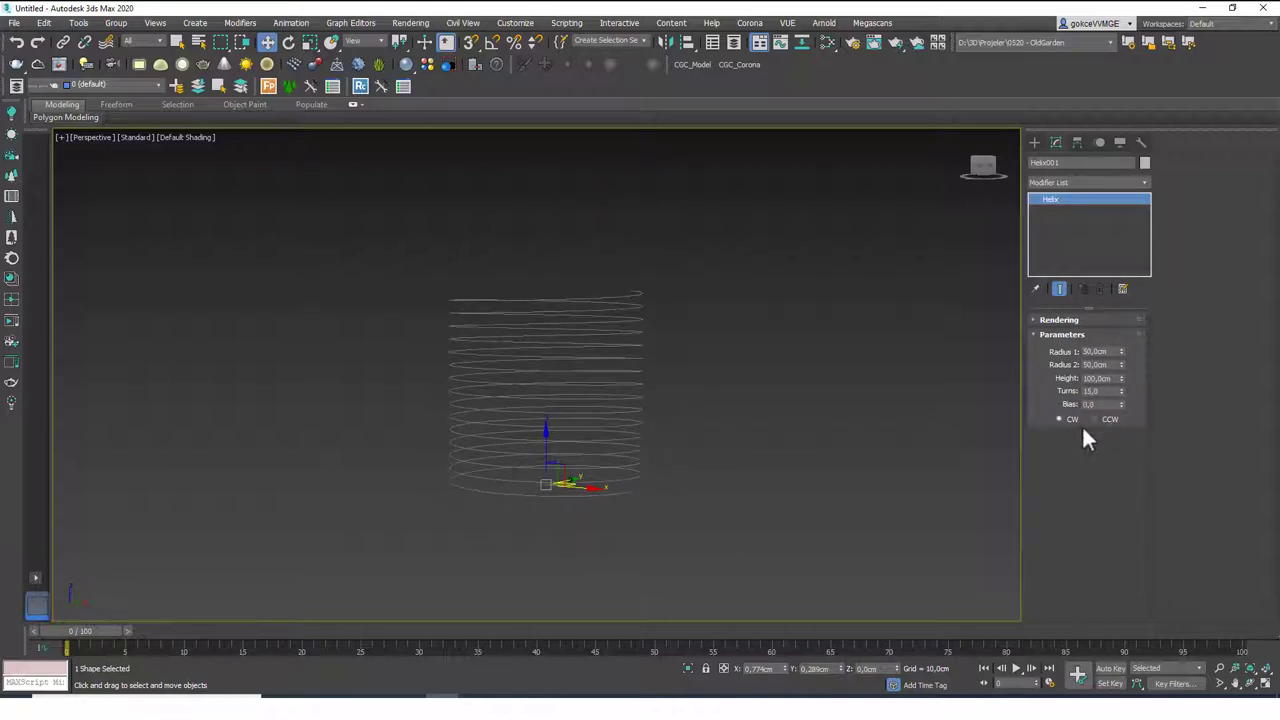
pyautogui.click(1109, 420)
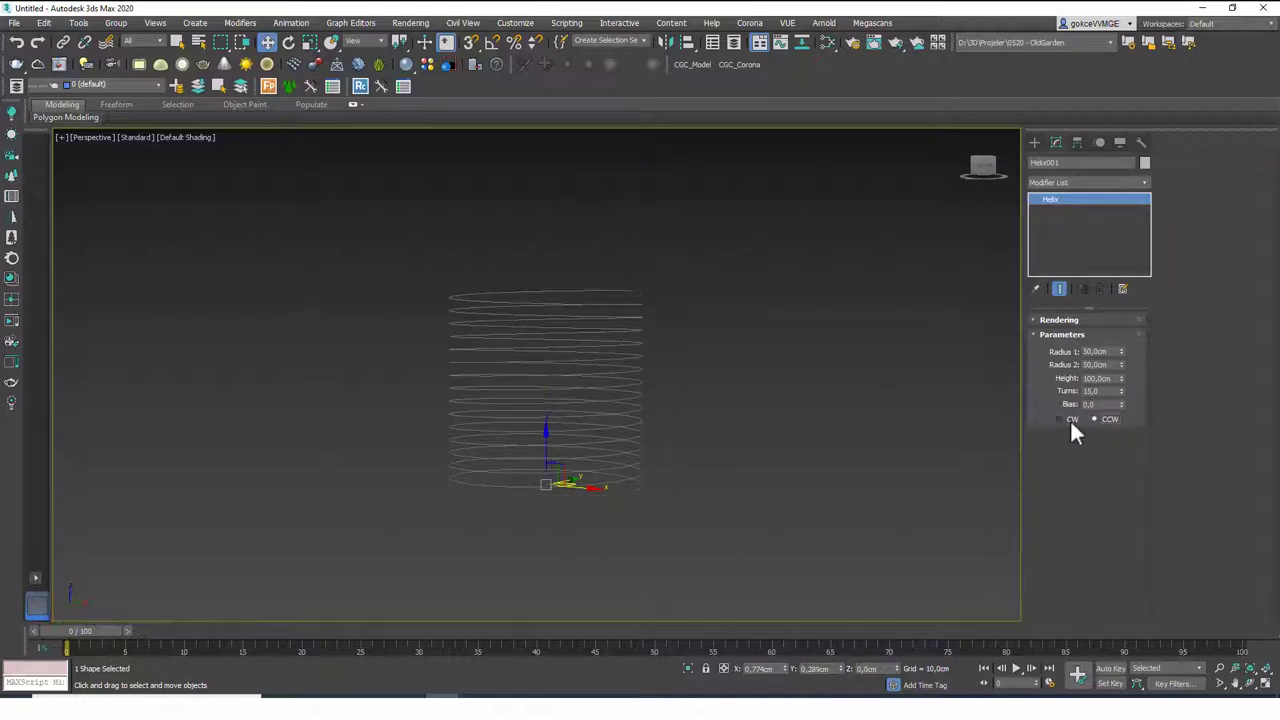
pyautogui.click(1072, 420)
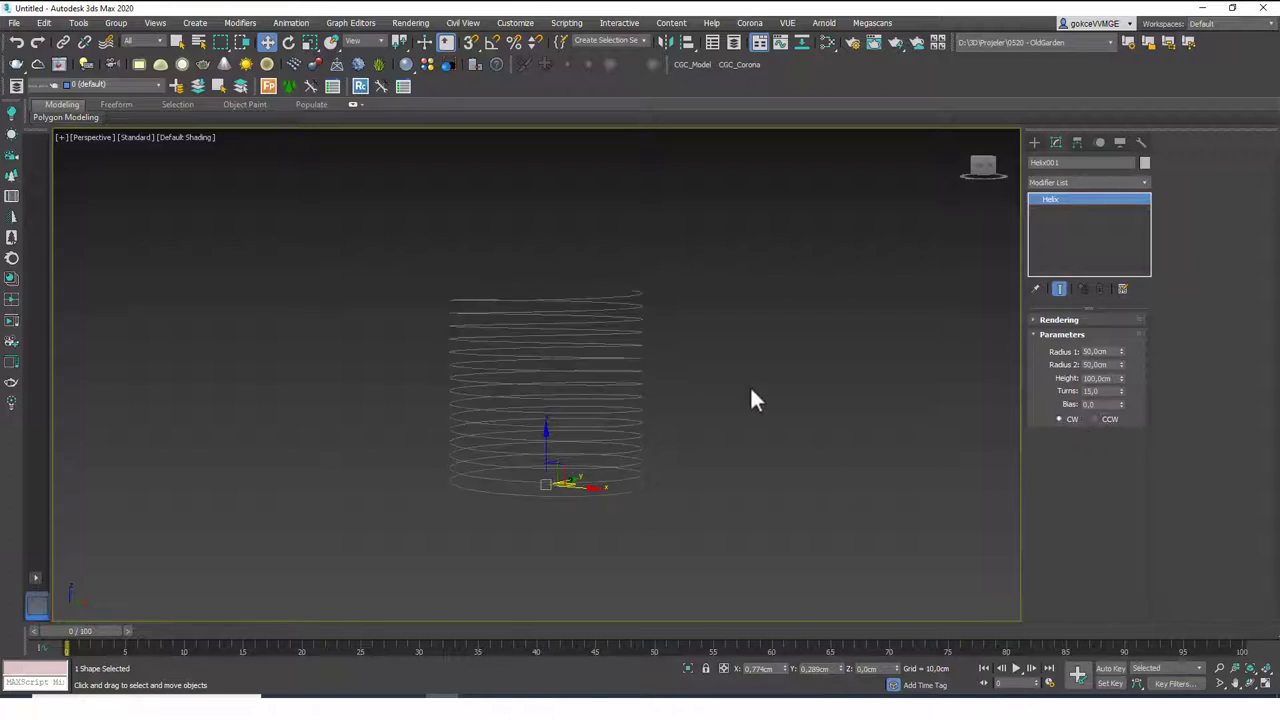
# - Enable the helix's radial thickness in the renderer and the viewport
pyautogui.keyDown('alt'); pyautogui.moveTo(592, 333); pyautogui.dragTo(590, 411, button='middle'); pyautogui.keyUp('alt')
pyautogui.moveTo(768, 388); pyautogui.dragTo(758, 364, button='middle')
pyautogui.scroll(-3, 668, 400)
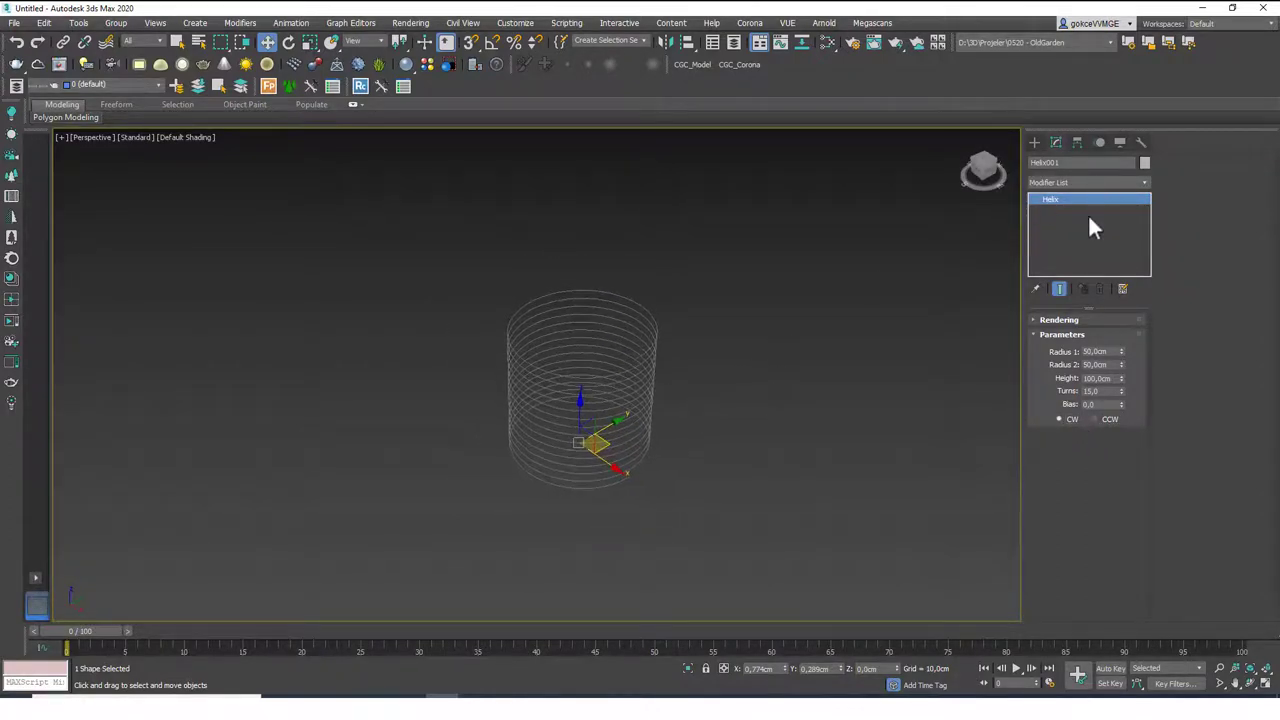
pyautogui.click(1073, 318)
pyautogui.click(1068, 337)
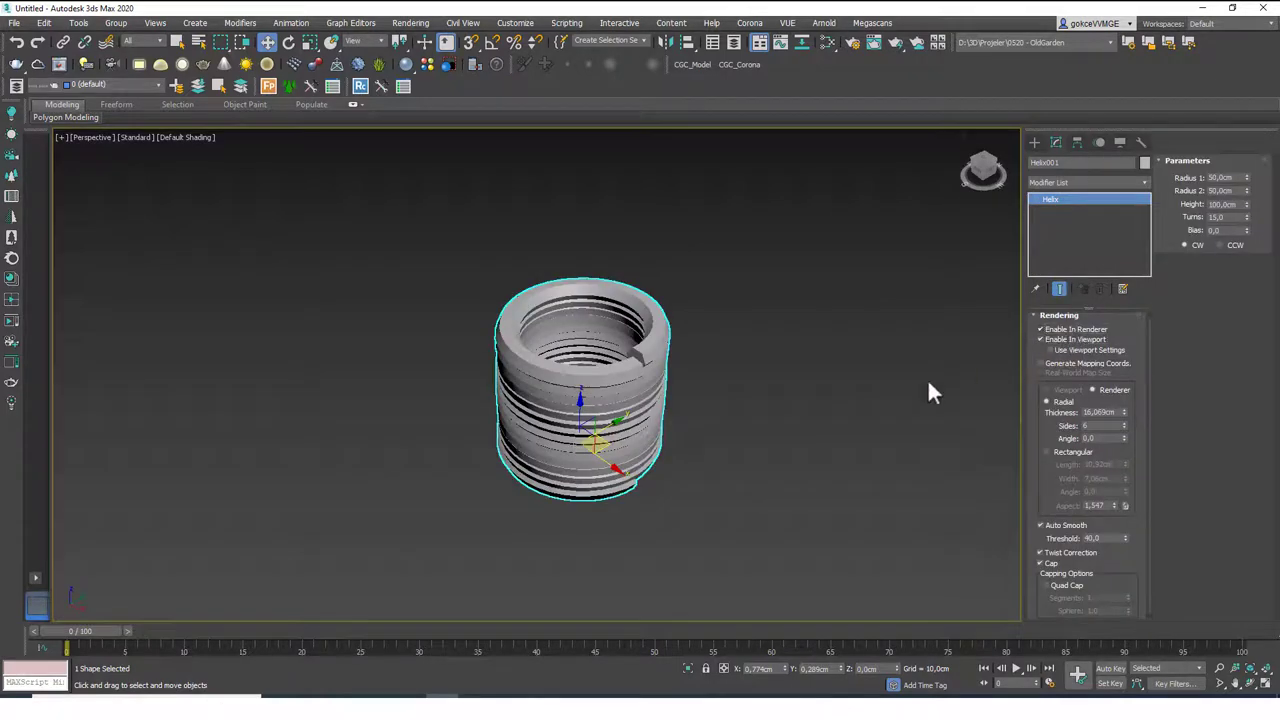
# - Set the sides of the helix's radial cross-section to 12
pyautogui.scroll(3, 608, 360)
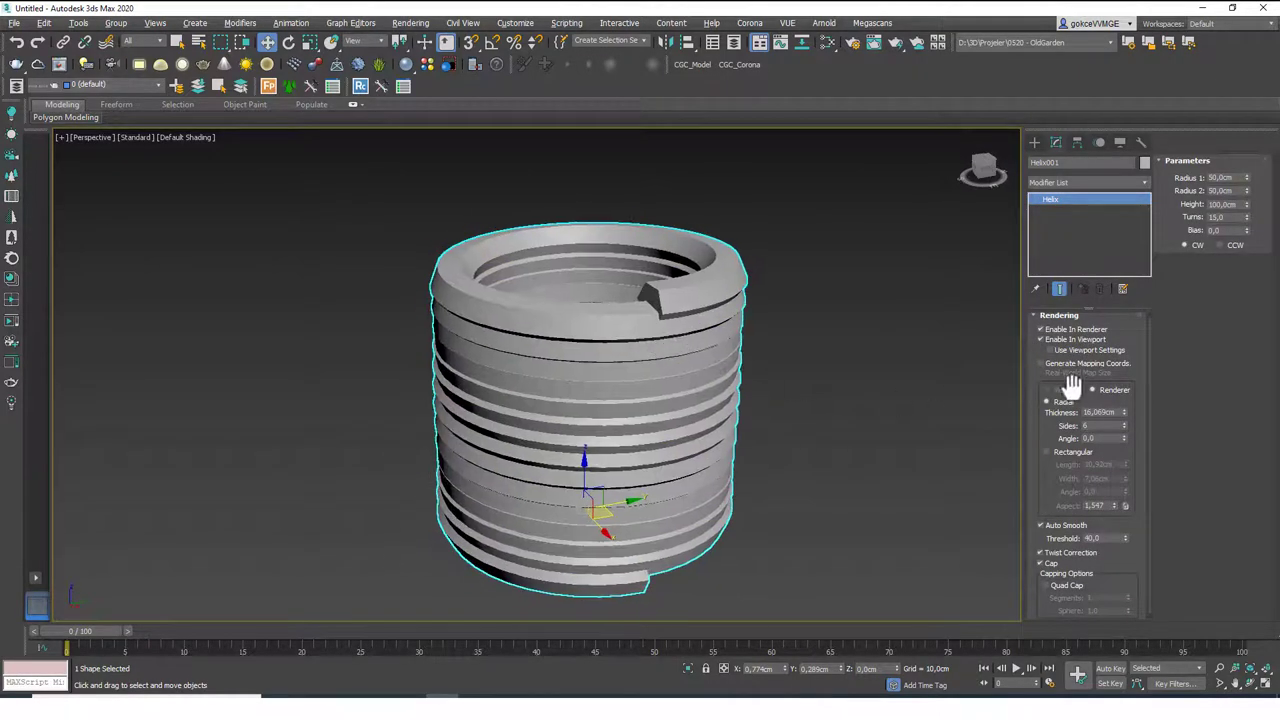
pyautogui.click(1123, 427)
pyautogui.write('12')
pyautogui.press('Return')
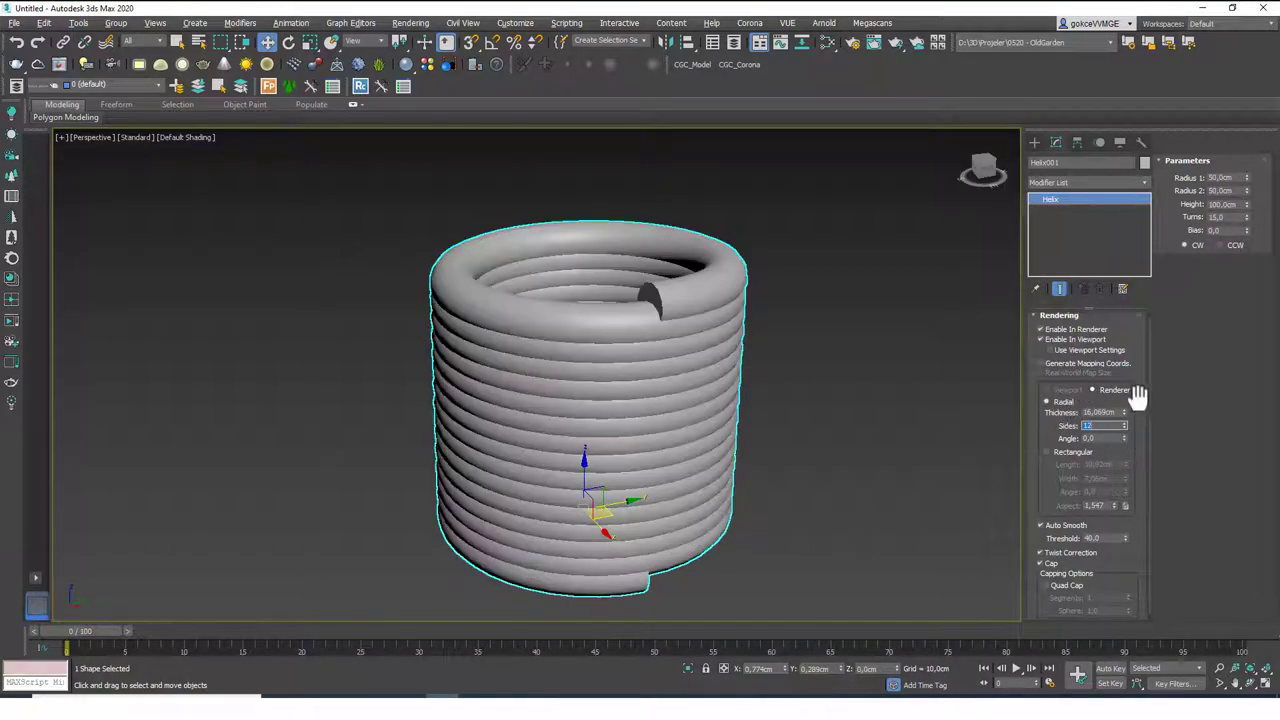
# - Reduce the helix's radial render thickness to about 3.86 cm, and delete the helix
pyautogui.moveTo(1124, 413); pyautogui.dragTo(1130, 463)
pyautogui.click(886, 463)
pyautogui.keyDown('alt'); pyautogui.moveTo(640, 380); pyautogui.dragTo(720, 420, button='middle'); pyautogui.keyUp('alt')
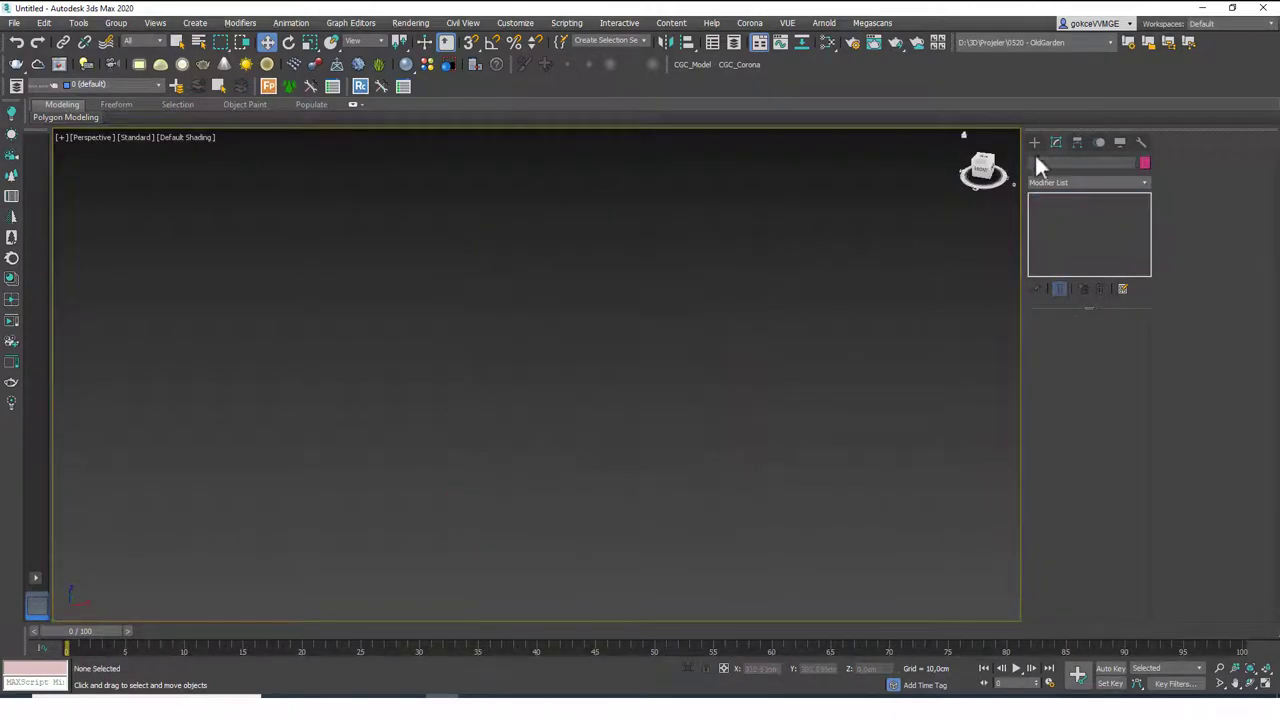
# - Draw an outlined Egg spline about 151 cm long and 101 cm wide, with an outline thickness of about -13.3 cm
pyautogui.click(1035, 145)
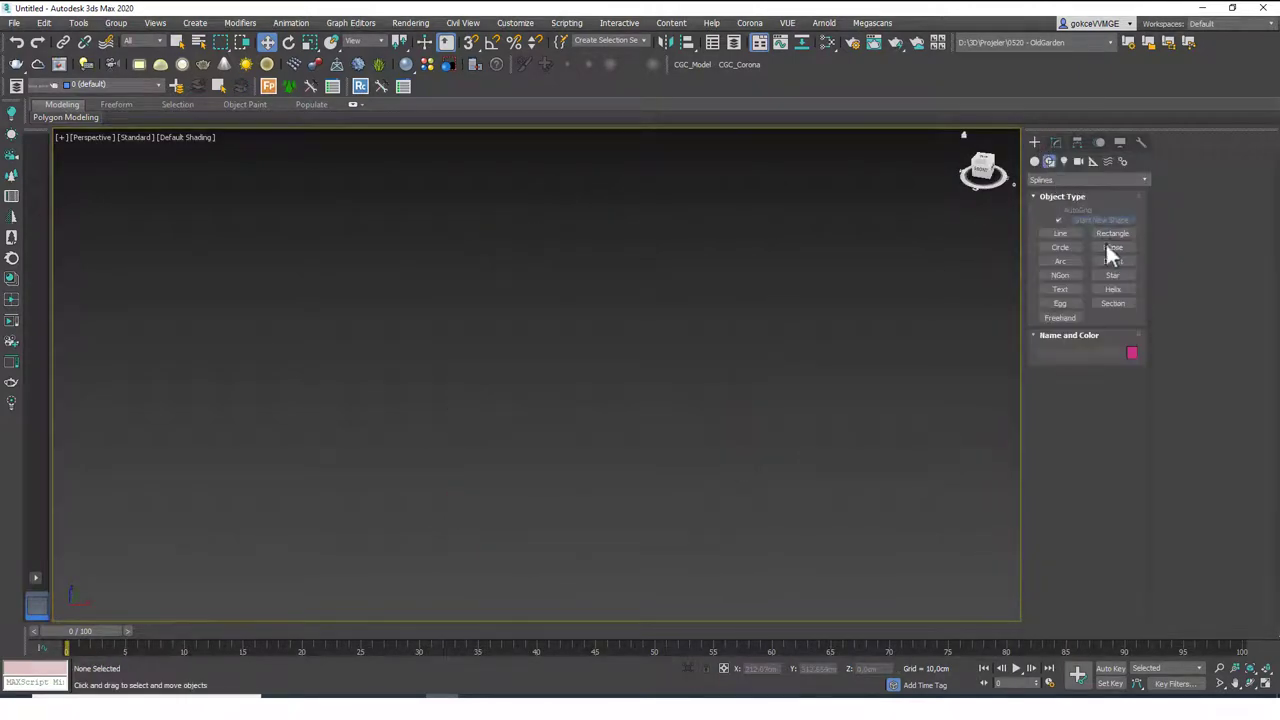
pyautogui.click(1057, 305)
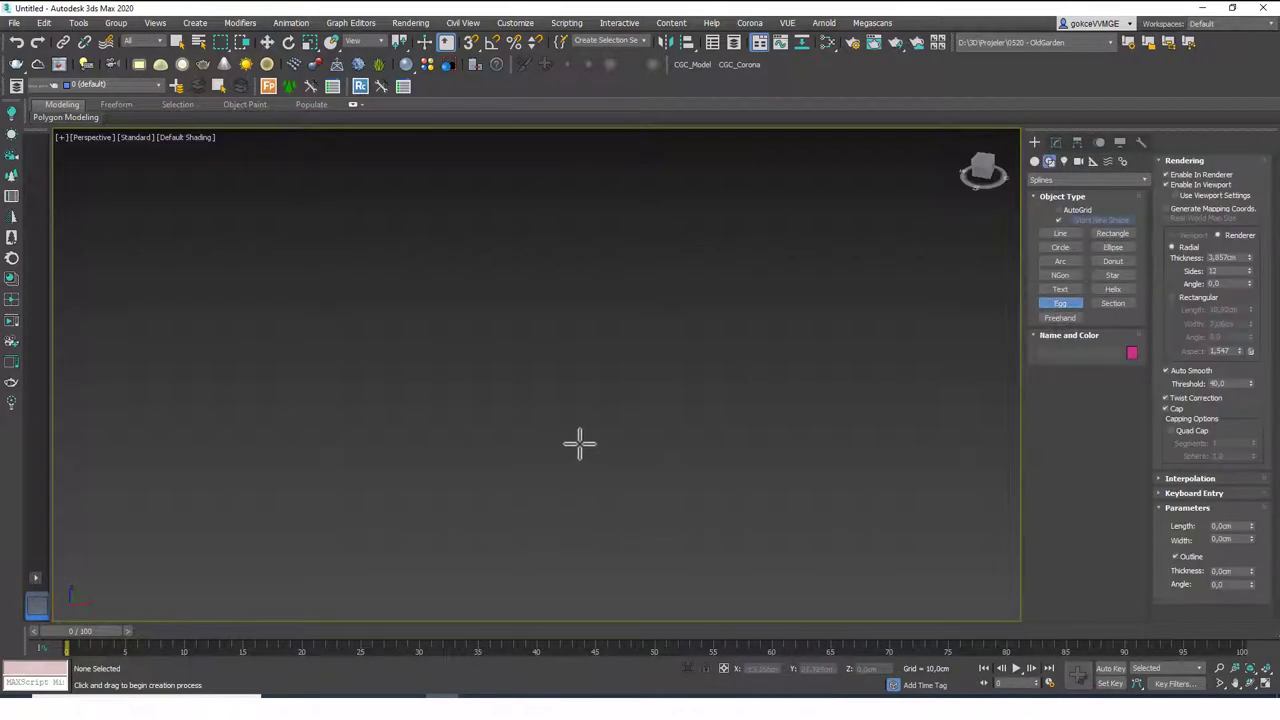
pyautogui.moveTo(566, 431); pyautogui.dragTo(676, 516)
pyautogui.keyDown('alt'); pyautogui.moveTo(674, 460); pyautogui.dragTo(642, 508, button='middle'); pyautogui.keyUp('alt')
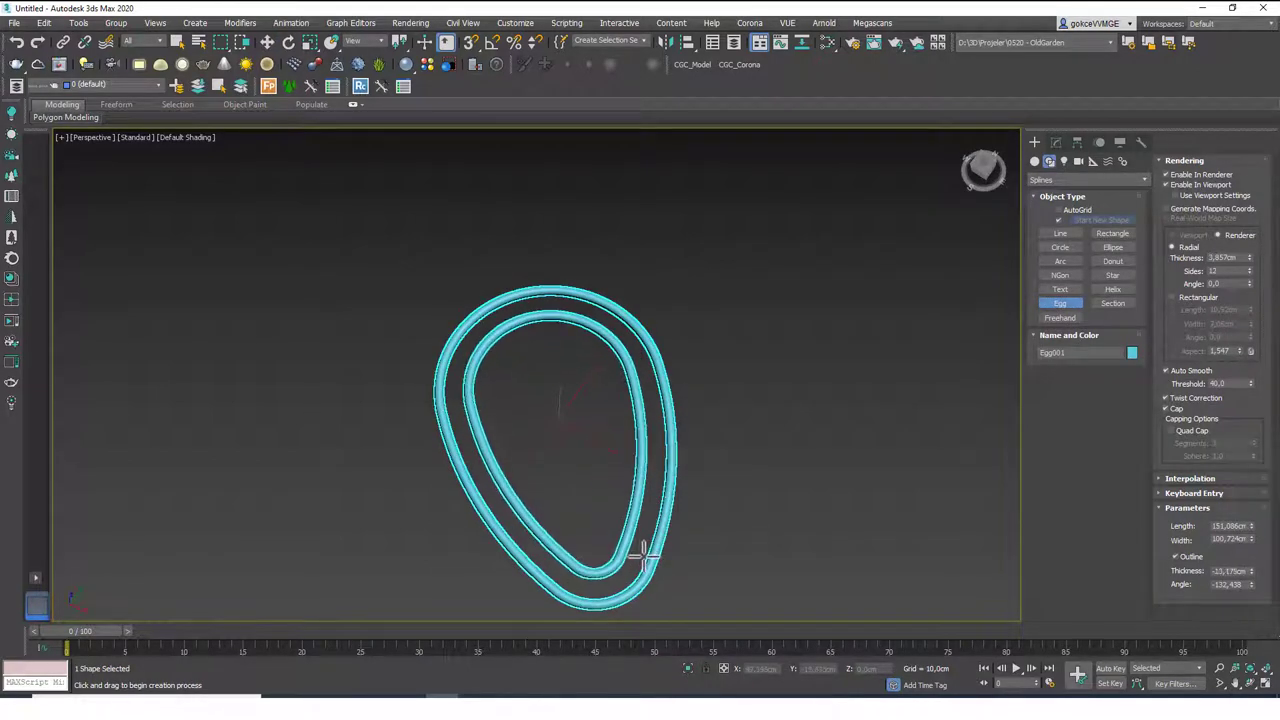
pyautogui.click(638, 552)
pyautogui.rightClick(640, 549)
# - Turn off the egg's render thickness in the viewport so it displays as a plain spline
pyautogui.click(1056, 143)
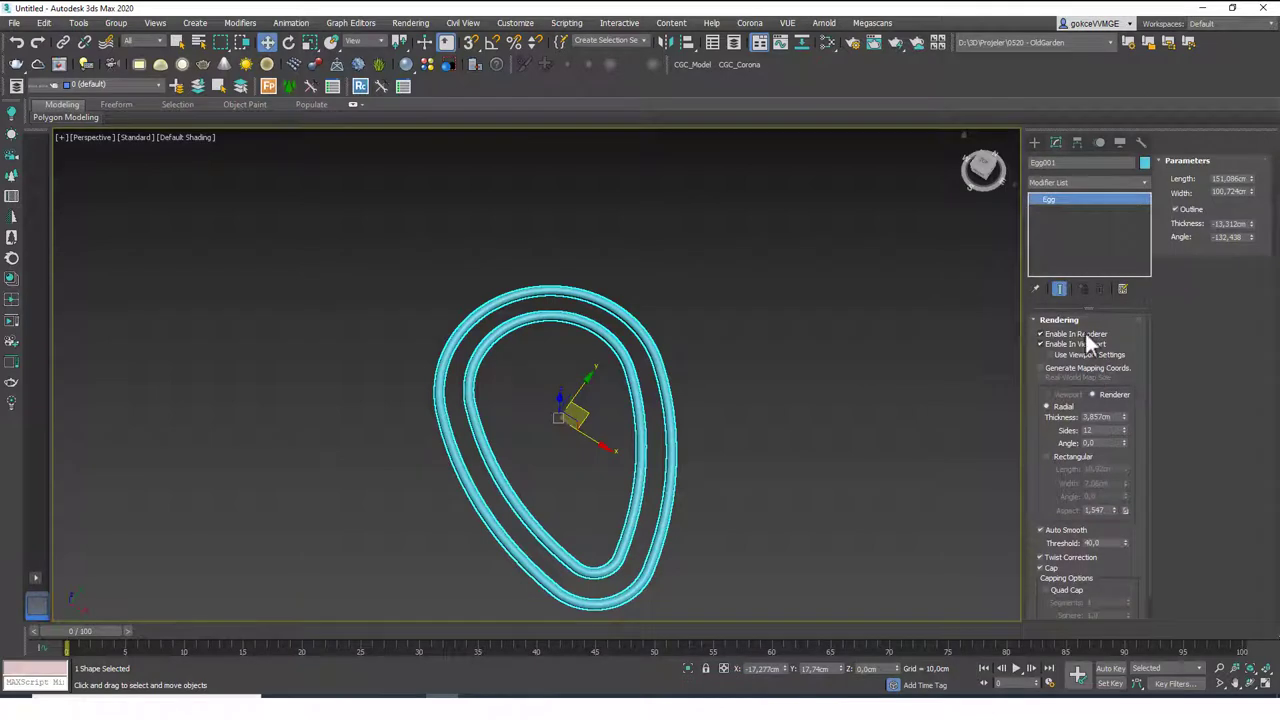
pyautogui.click(1037, 344)
pyautogui.click(632, 450)
pyautogui.keyDown('alt'); pyautogui.moveTo(632, 450); pyautogui.dragTo(714, 429, button='middle'); pyautogui.keyUp('alt')
pyautogui.moveTo(714, 429); pyautogui.dragTo(588, 466)
# - Enlarge the egg to about 184.9 cm long and 123.3 cm wide, turn off its outline and reset its angle to 0
pyautogui.click(1060, 320)
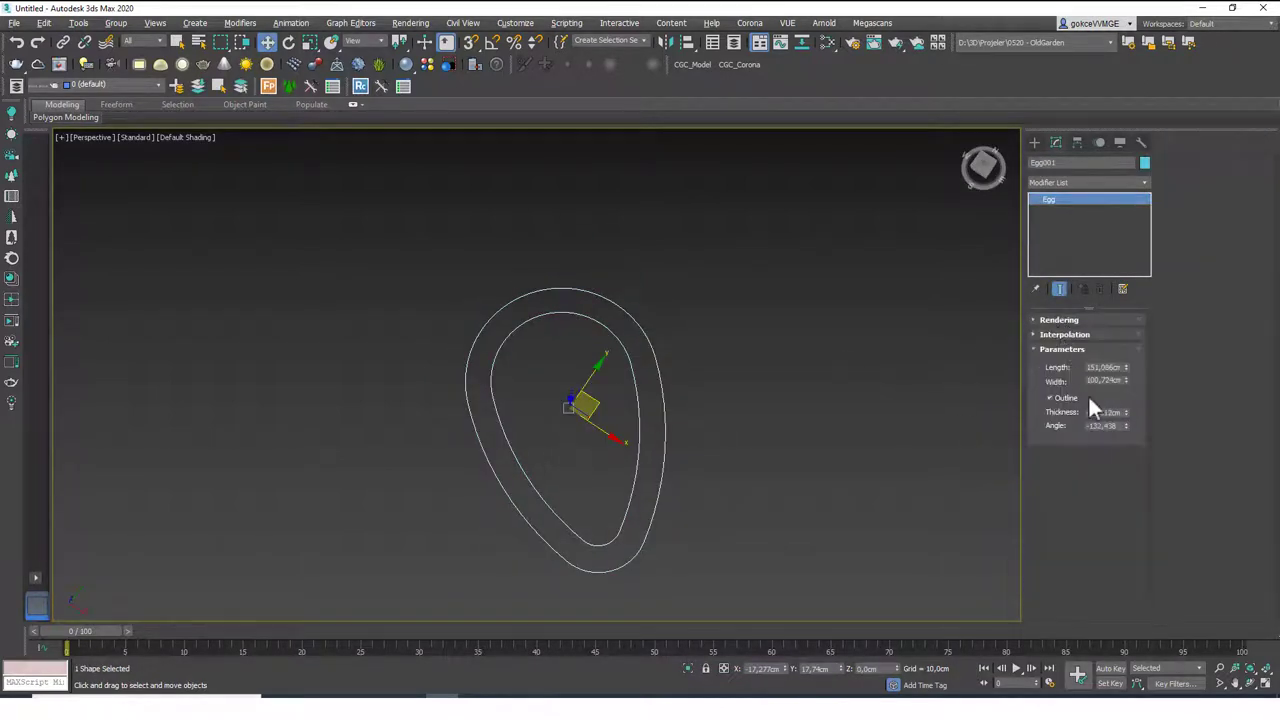
pyautogui.moveTo(1127, 367); pyautogui.dragTo(1109, 402)
pyautogui.click(1063, 400)
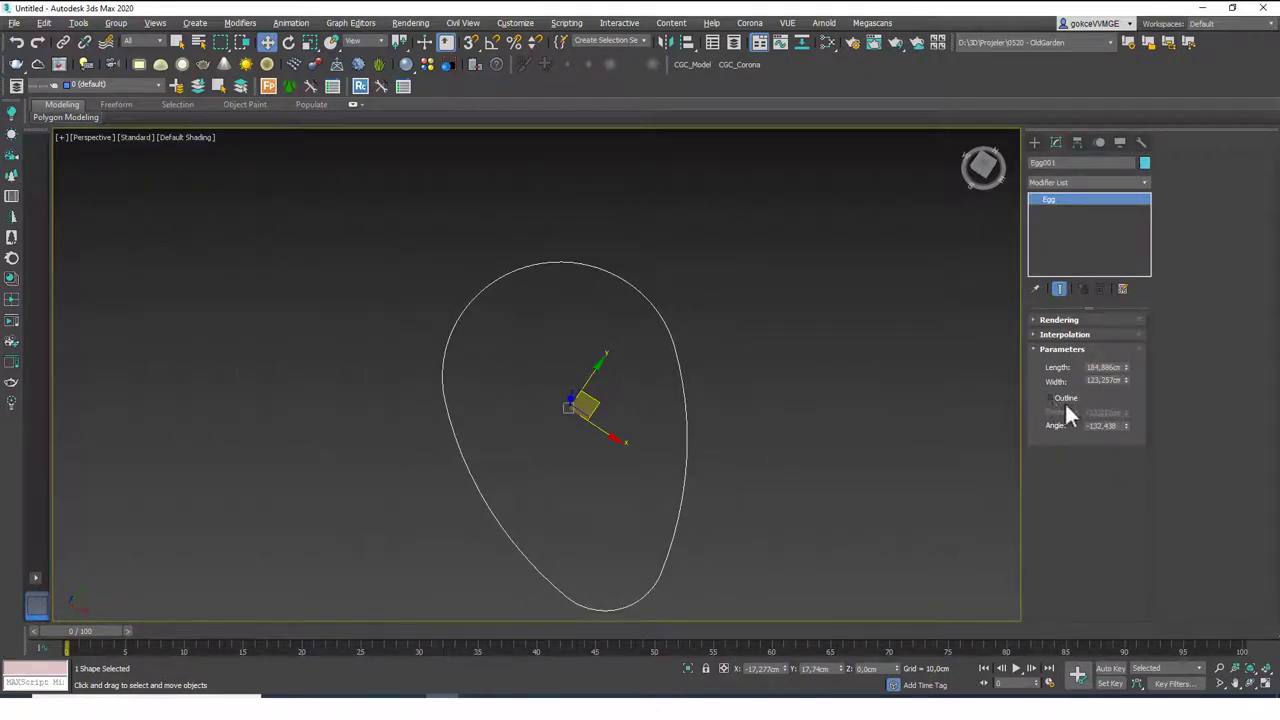
pyautogui.moveTo(1127, 427)
pyautogui.mouseDown()
pyautogui.moveTo(1126, 414)
pyautogui.moveTo(1126, 428)
pyautogui.mouseUp()
pyautogui.rightClick(1126, 428)
pyautogui.keyDown('alt'); pyautogui.moveTo(680, 480); pyautogui.dragTo(580, 432, button='middle'); pyautogui.keyUp('alt')
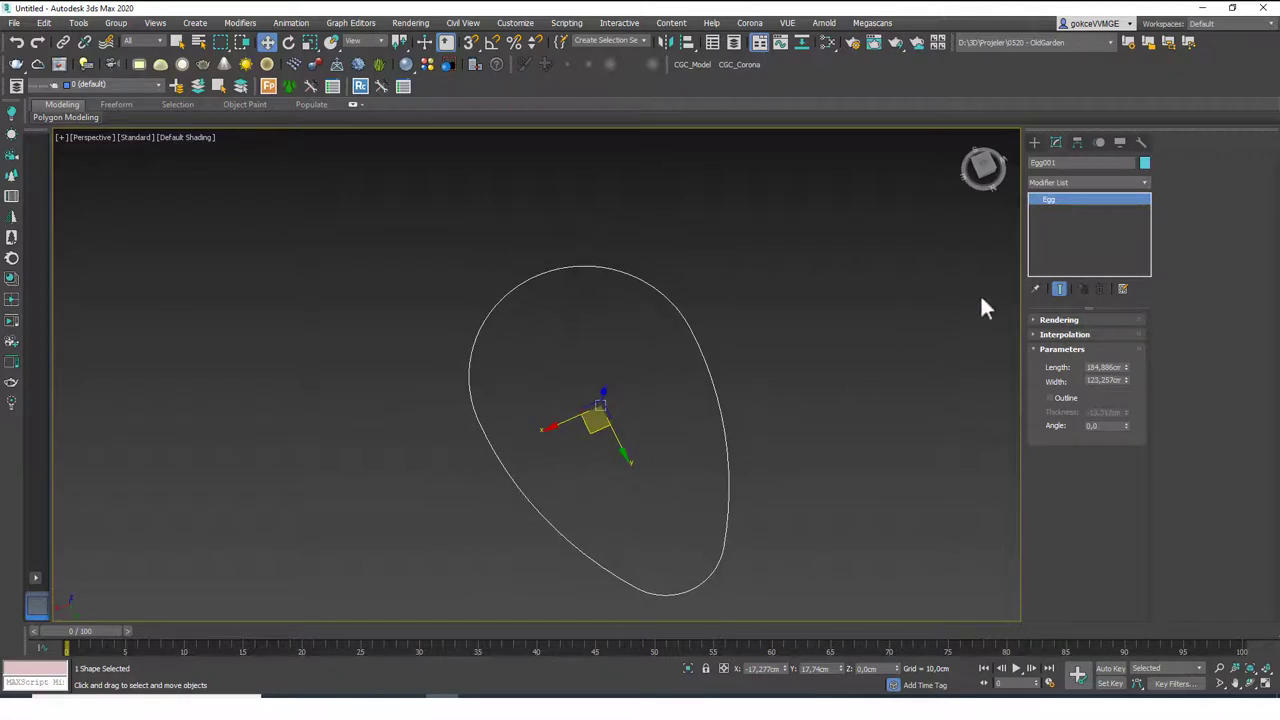
# - Delete the egg and open the creation settings of the Section spline
pyautogui.press('Delete')
pyautogui.click(1034, 143)
pyautogui.click(1110, 304)
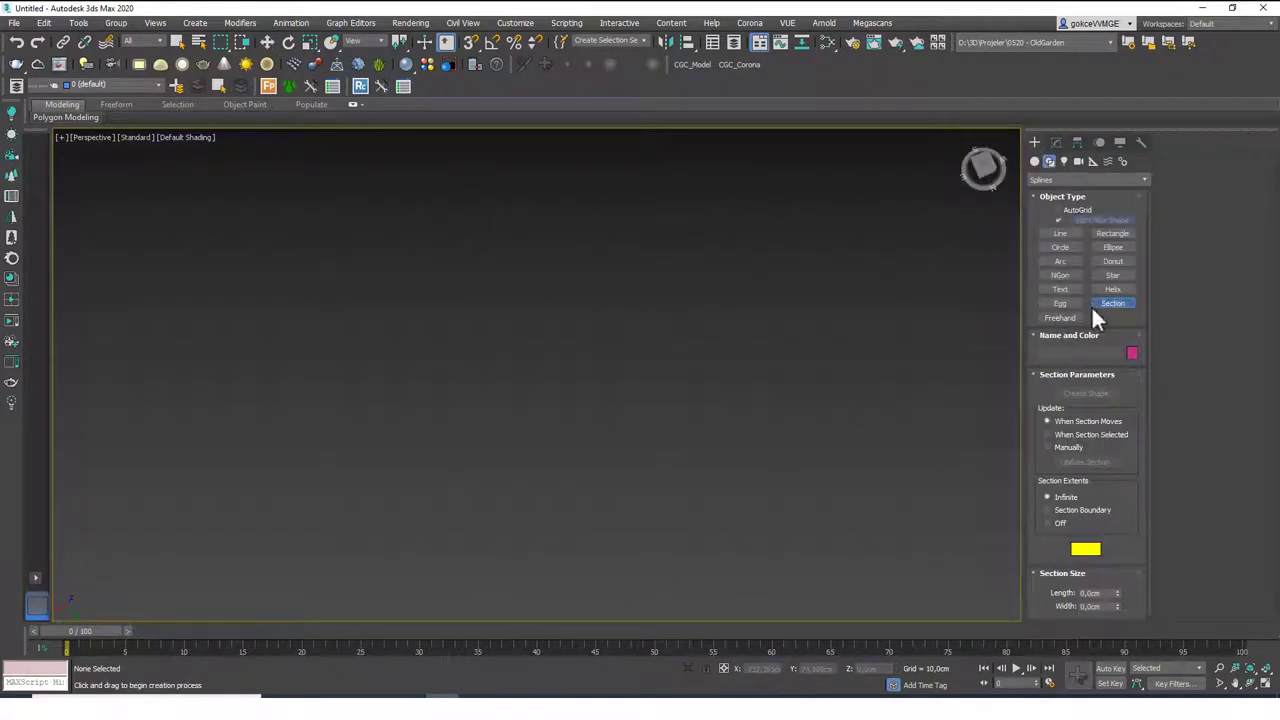
# - Show the home grid and draw a wavy Freehand spline with three crests across it
pyautogui.click(1060, 318)
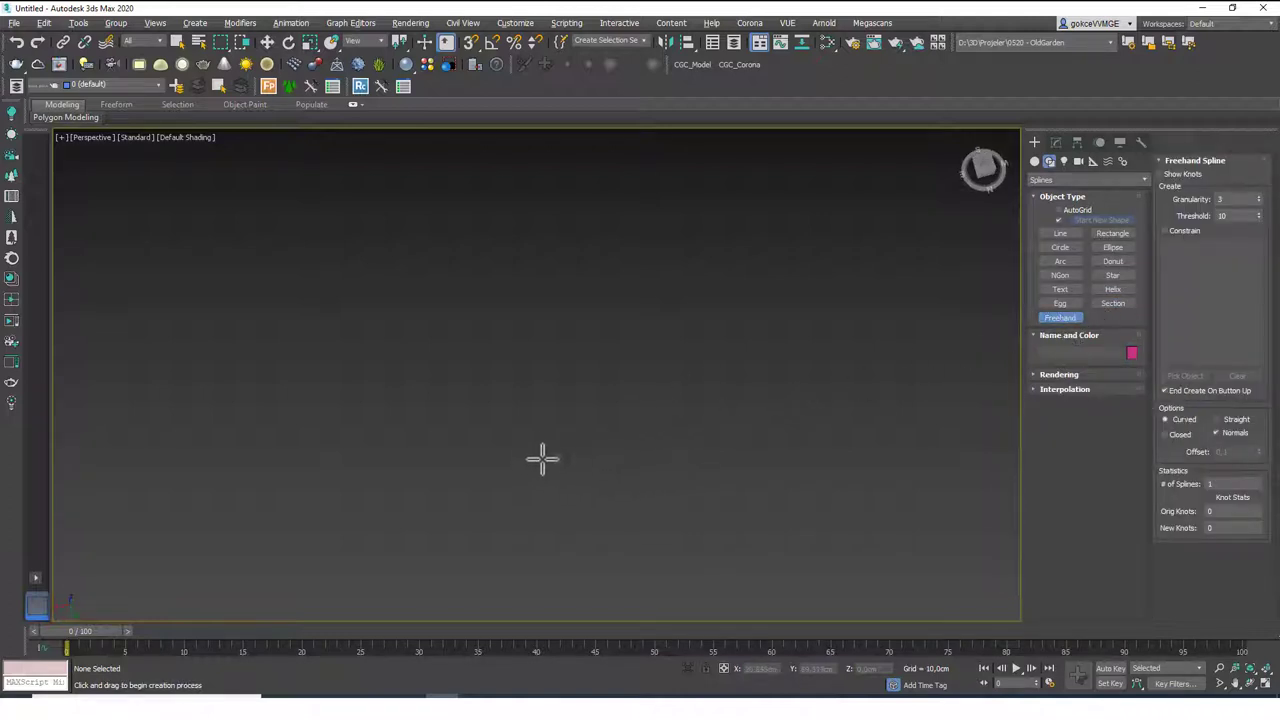
pyautogui.press('g')
pyautogui.press('z')
pyautogui.scroll(-5, 557, 407)
pyautogui.keyDown('alt'); pyautogui.moveTo(587, 376); pyautogui.dragTo(468, 531, button='middle'); pyautogui.keyUp('alt')
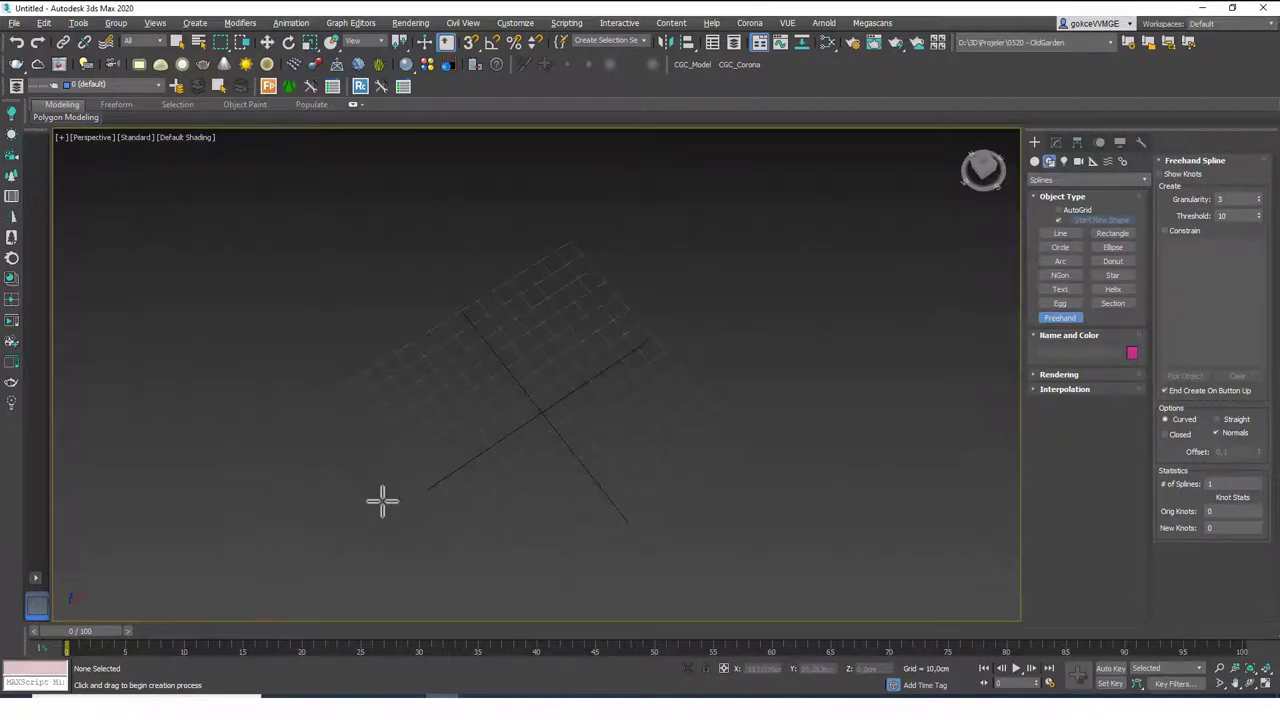
pyautogui.moveTo(258, 500)
pyautogui.mouseDown()
pyautogui.moveTo(291, 289)
pyautogui.moveTo(766, 437)
pyautogui.moveTo(962, 338)
pyautogui.mouseUp()
pyautogui.moveTo(950, 390); pyautogui.dragTo(940, 435)
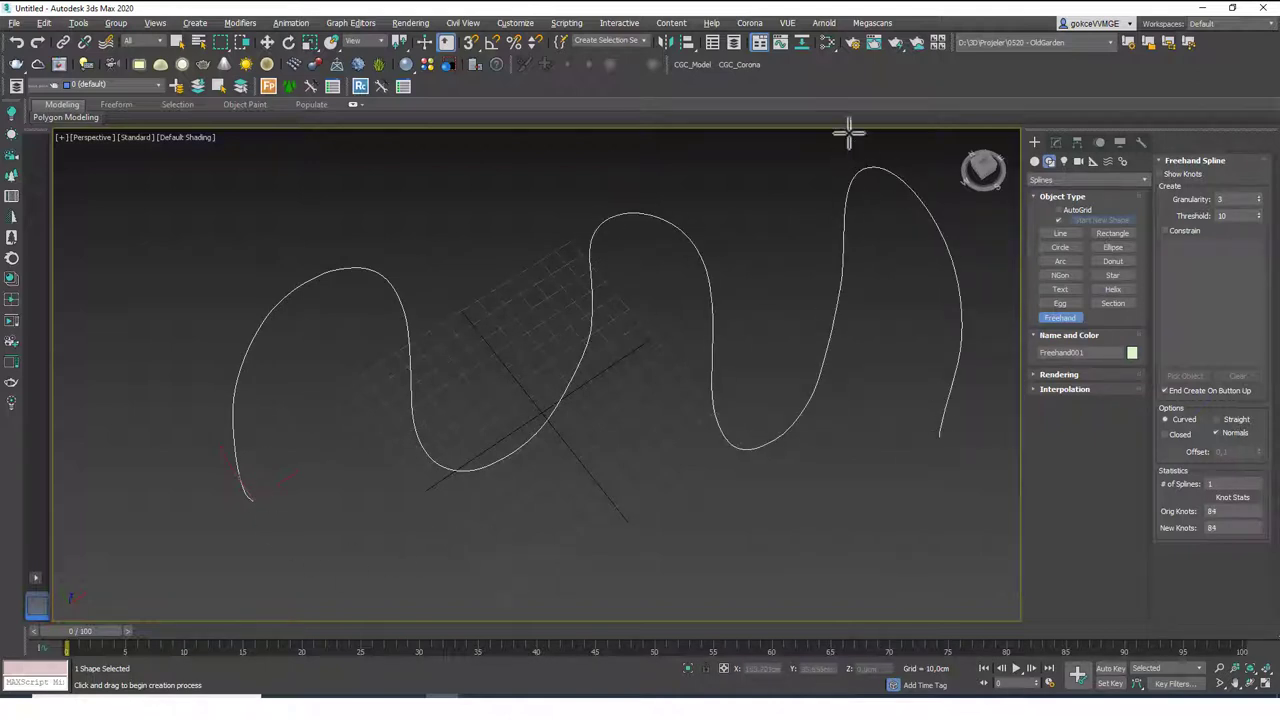
pyautogui.press('w')
# - Add an Edit Spline modifier to the wavy freehand curve
pyautogui.click(1056, 142)
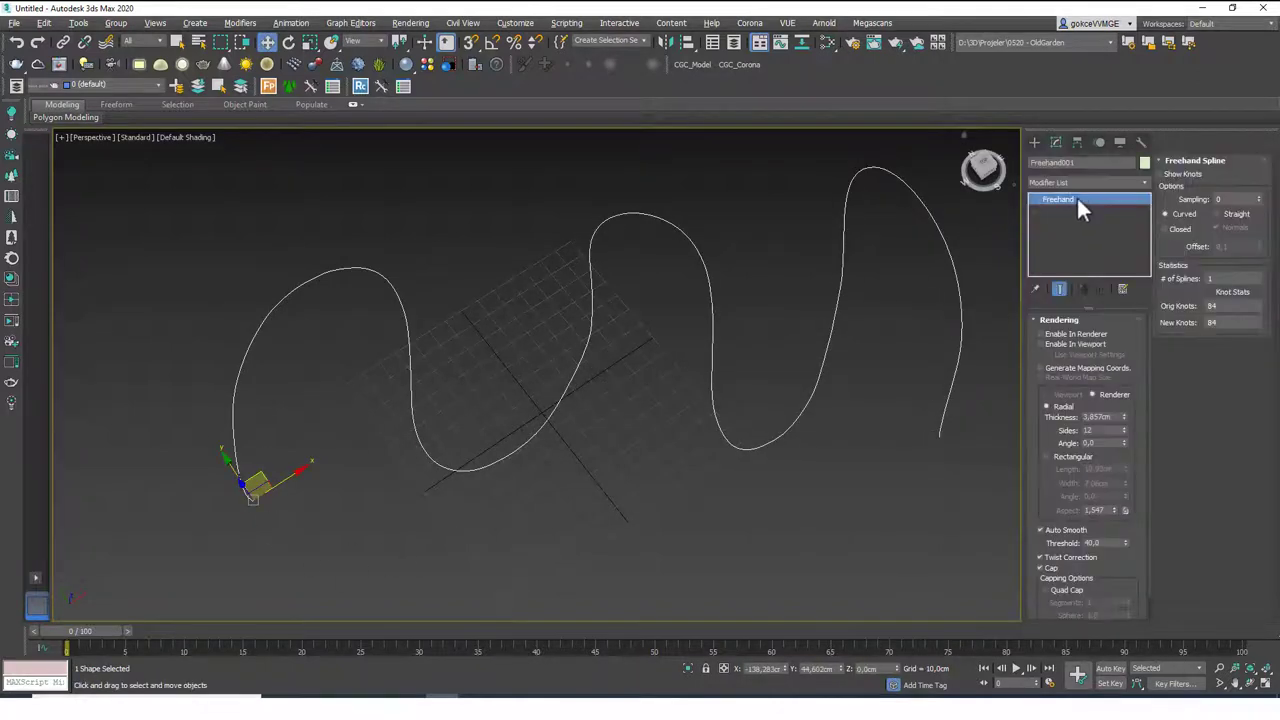
pyautogui.click(1078, 183)
pyautogui.press('e')
pyautogui.click(1079, 206)
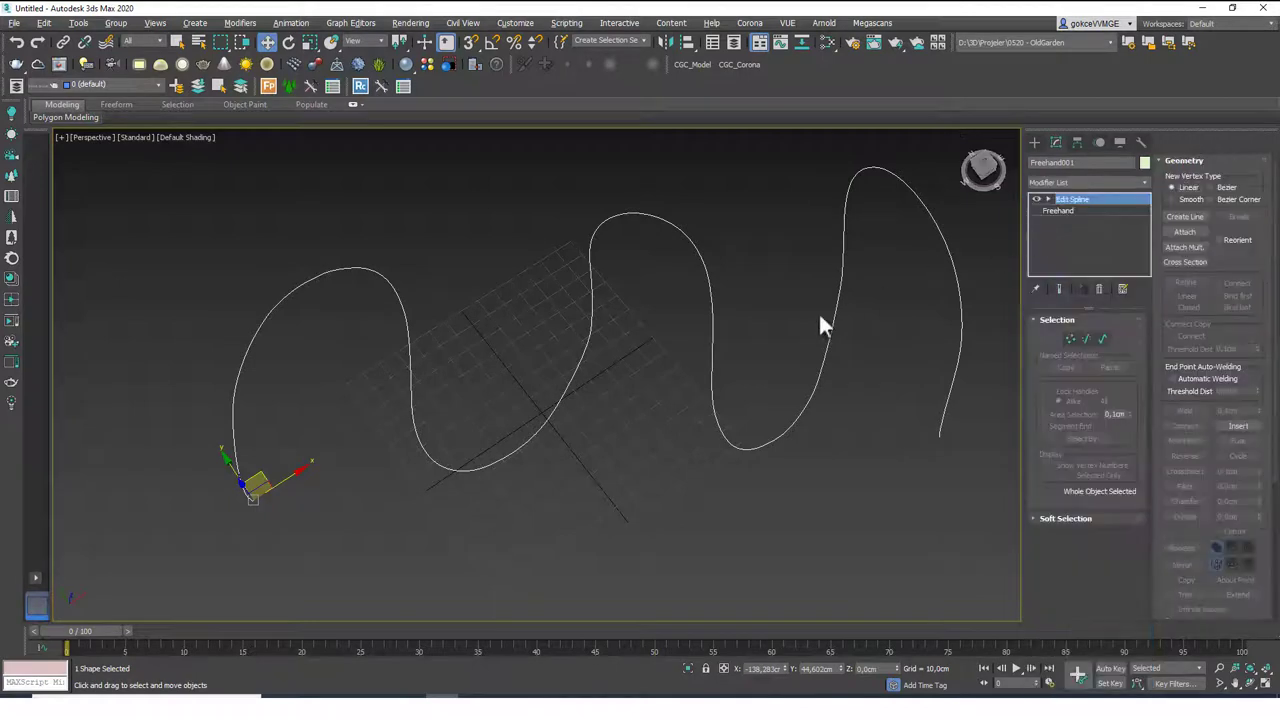
# - Move one vertex on the curve's last rising stretch sideways toward the middle crest to form a spike
pyautogui.moveTo(794, 319); pyautogui.dragTo(786, 339, button='middle')
pyautogui.press('1')
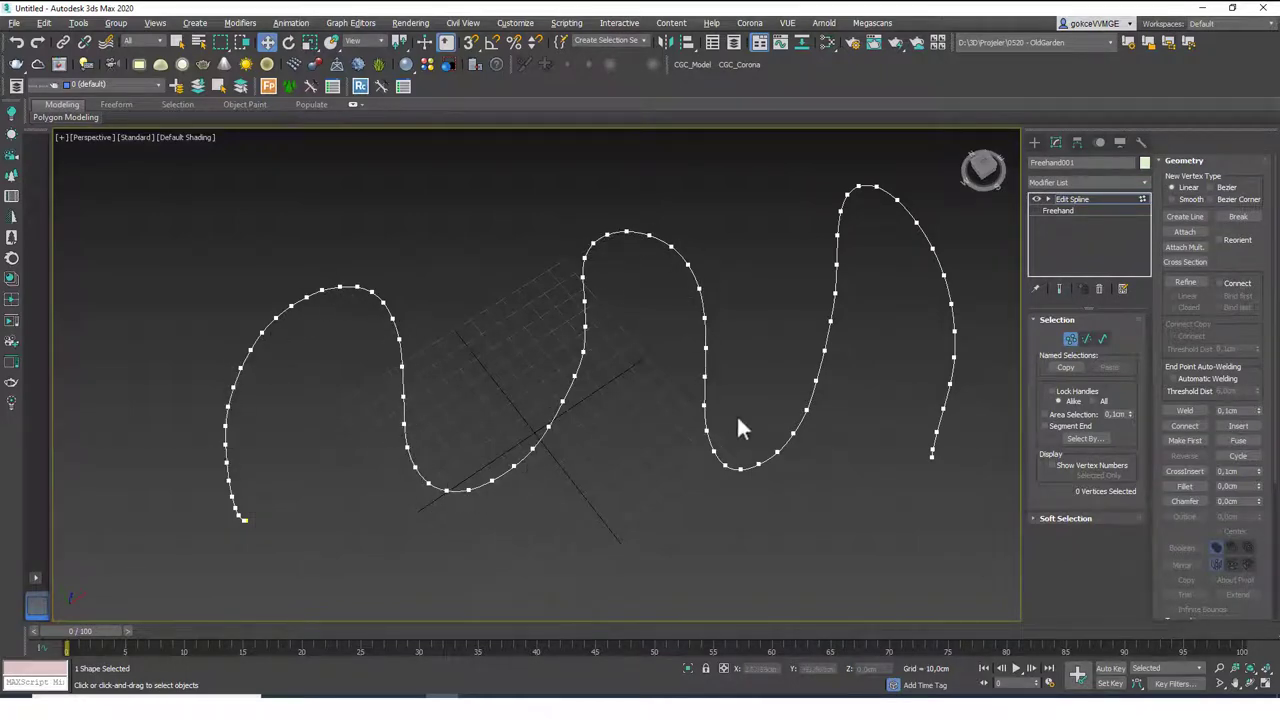
pyautogui.click(833, 291)
pyautogui.moveTo(835, 272); pyautogui.dragTo(771, 256)
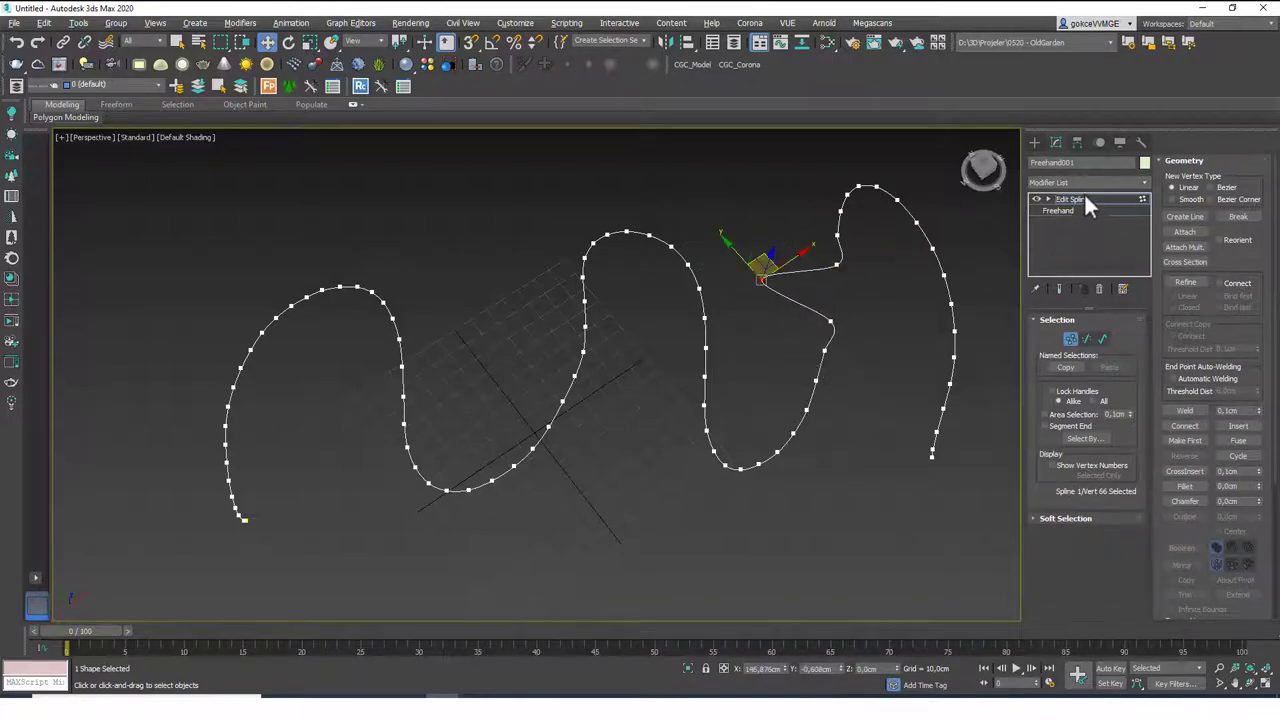
pyautogui.click(1084, 198)
# - Enable render thickness in the viewport and renderer for the base Freehand spline beneath the Edit Spline modifier
pyautogui.click(1063, 319)
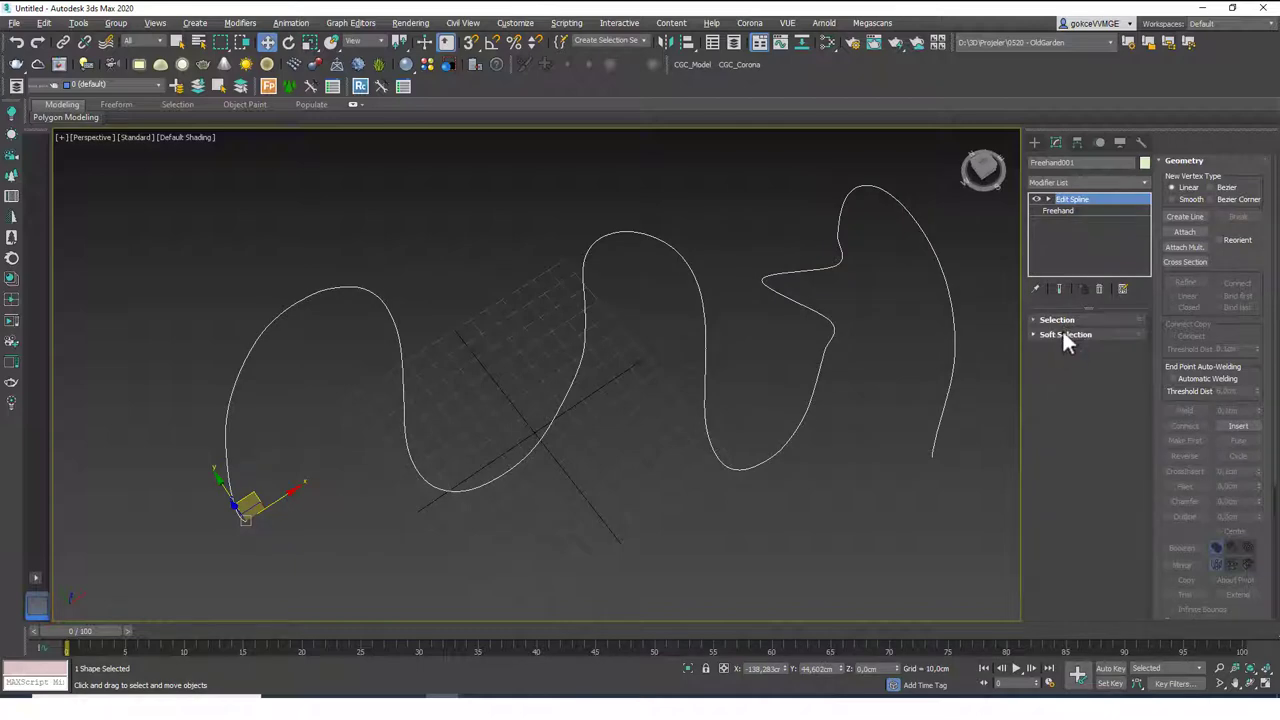
pyautogui.click(1190, 158)
pyautogui.click(1065, 211)
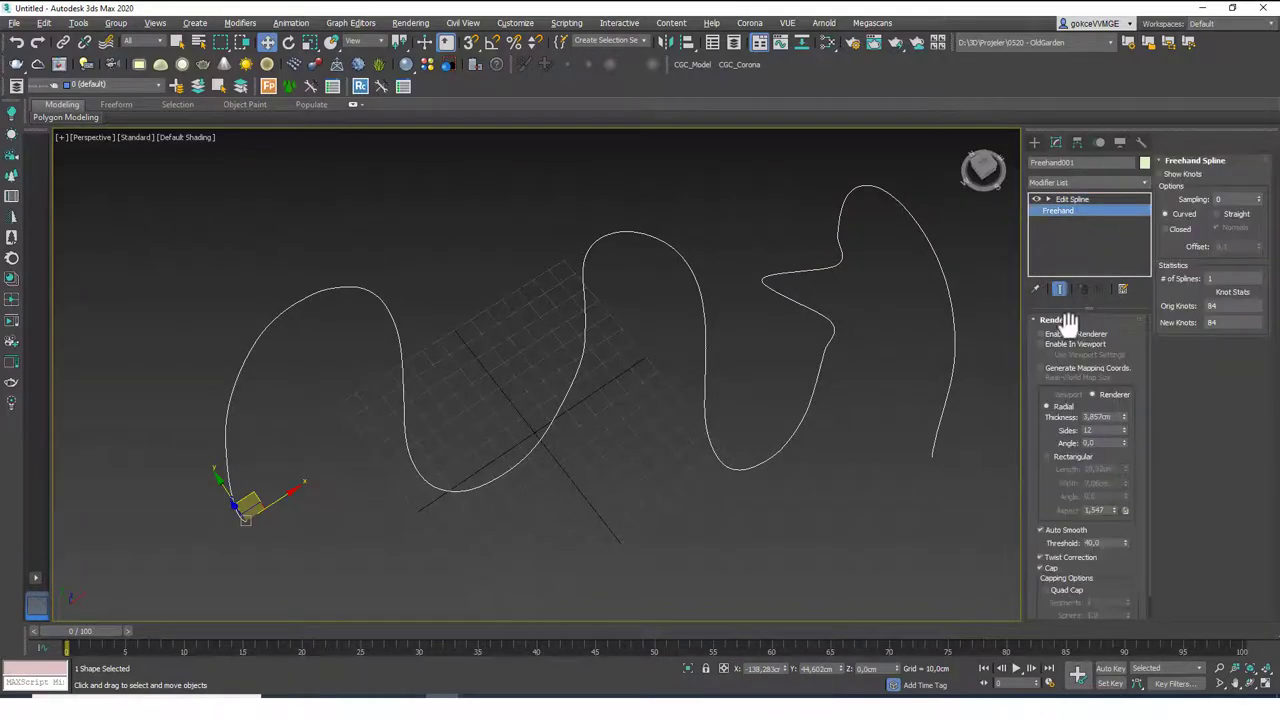
pyautogui.click(1068, 343)
pyautogui.moveTo(972, 357); pyautogui.dragTo(782, 400, button='middle')
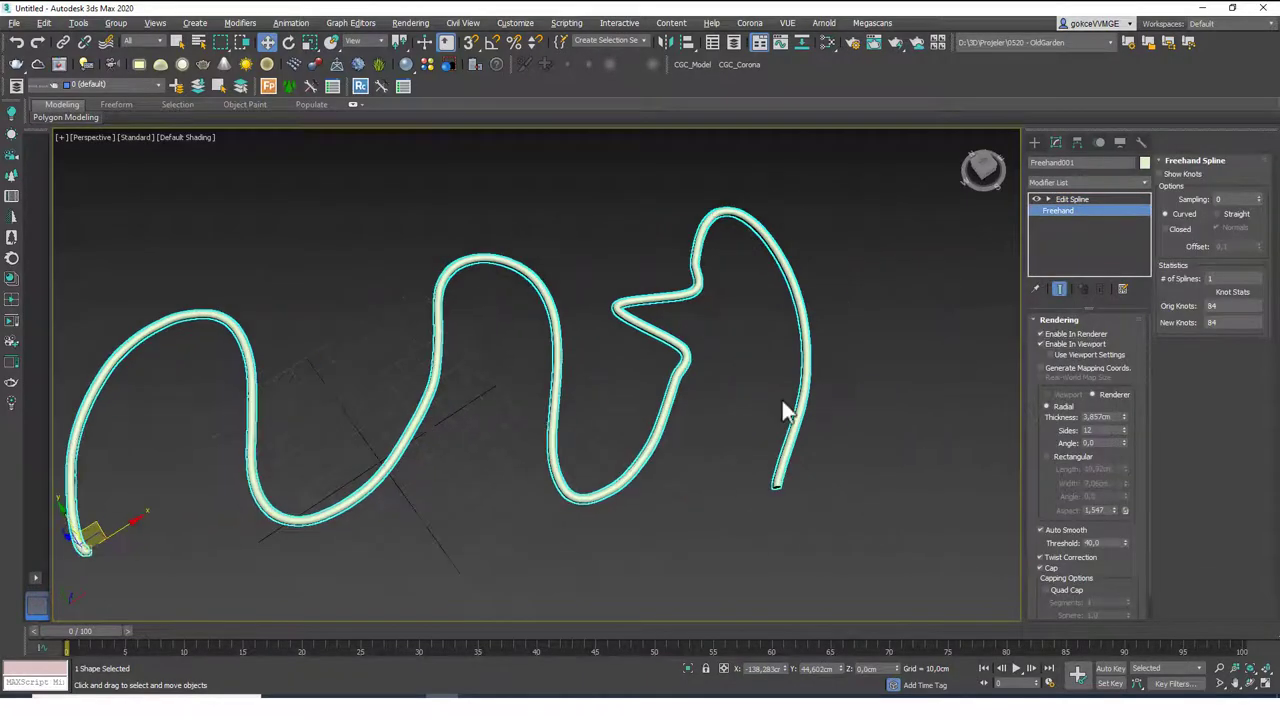
pyautogui.moveTo(729, 358)
pyautogui.keyDown('alt'); pyautogui.mouseDown(button='middle')
pyautogui.moveTo(728, 298)
pyautogui.moveTo(720, 364)
pyautogui.mouseUp(button='middle'); pyautogui.keyUp('alt')
pyautogui.scroll(-5, 724, 400)
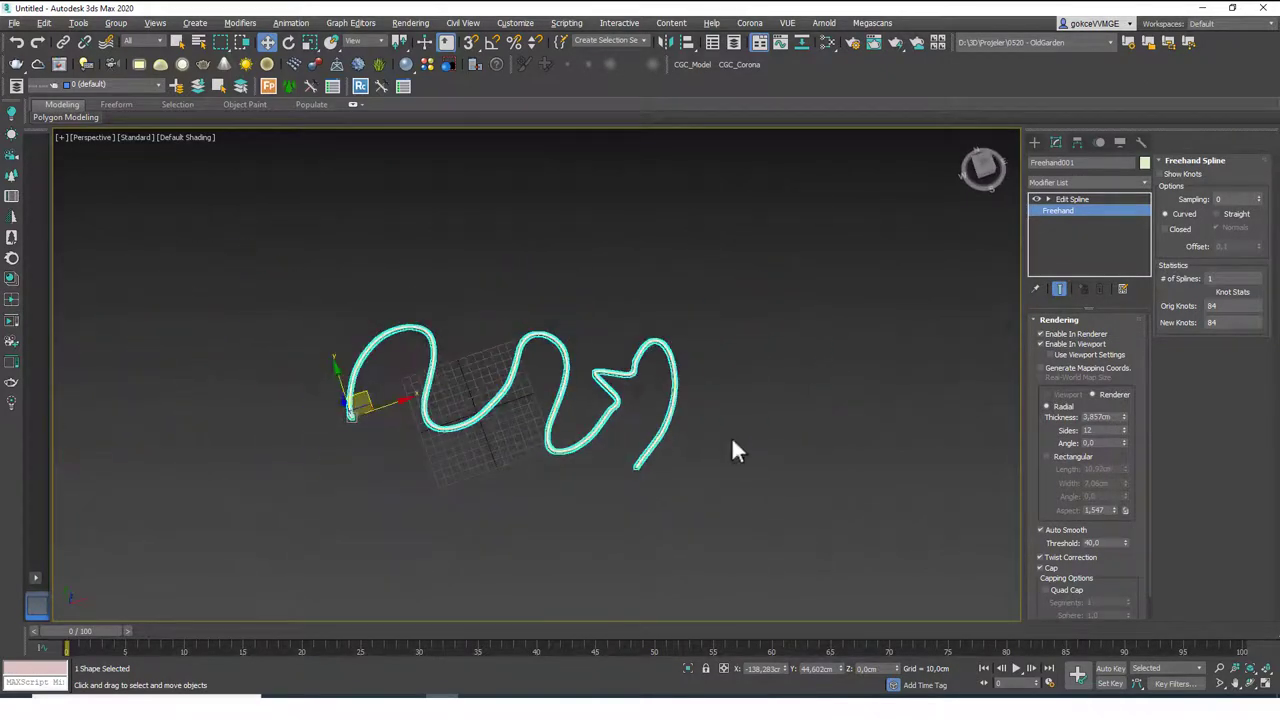
pyautogui.moveTo(731, 436); pyautogui.dragTo(743, 424, button='middle')
# - Draw a large rounded Freehand loop beside the wavy curve, leaving a small gap between its ends
pyautogui.click(1035, 142)
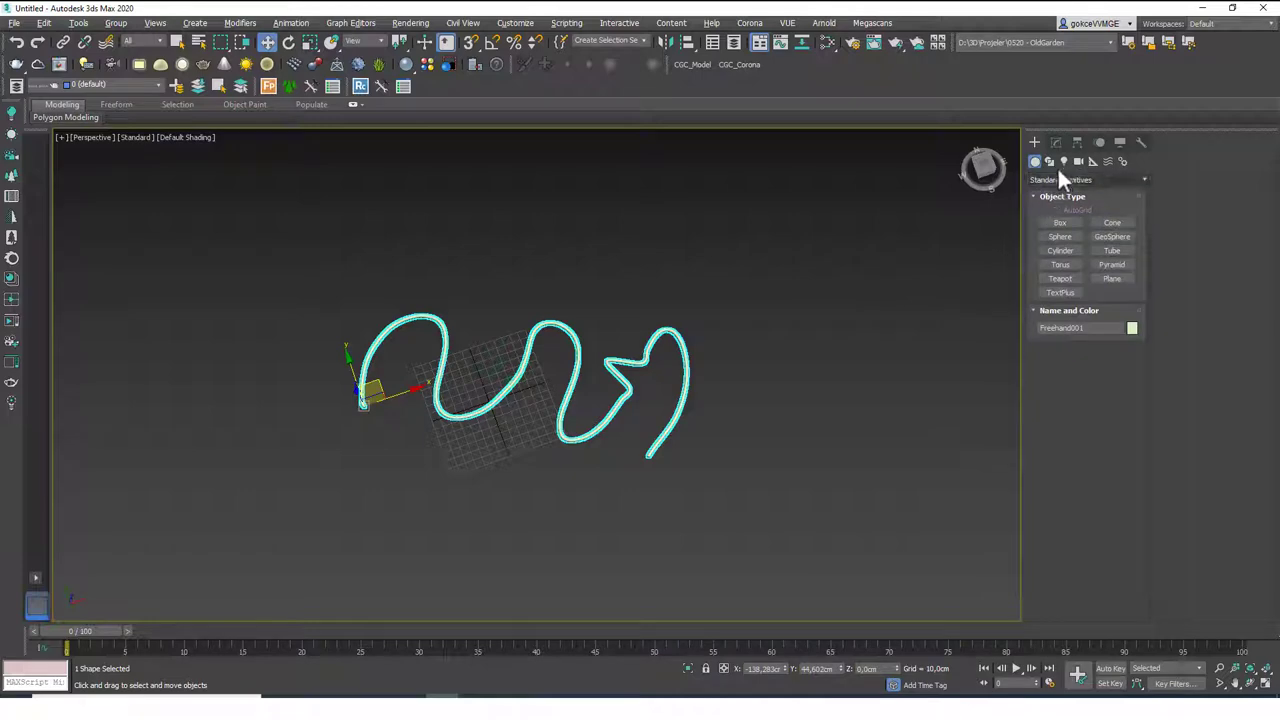
pyautogui.click(1062, 317)
pyautogui.moveTo(640, 457); pyautogui.dragTo(478, 450, button='middle')
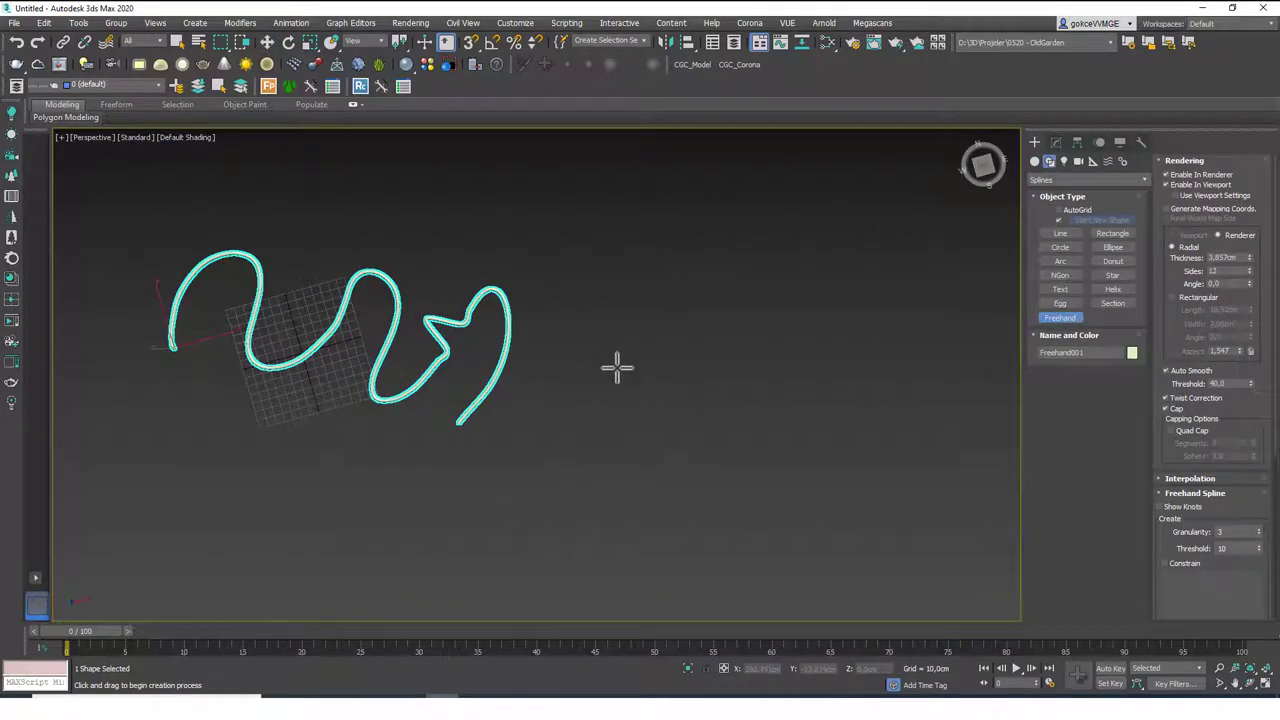
pyautogui.moveTo(604, 494)
pyautogui.mouseDown()
pyautogui.moveTo(651, 297)
pyautogui.moveTo(914, 471)
pyautogui.moveTo(683, 551)
pyautogui.moveTo(614, 499)
pyautogui.mouseUp()
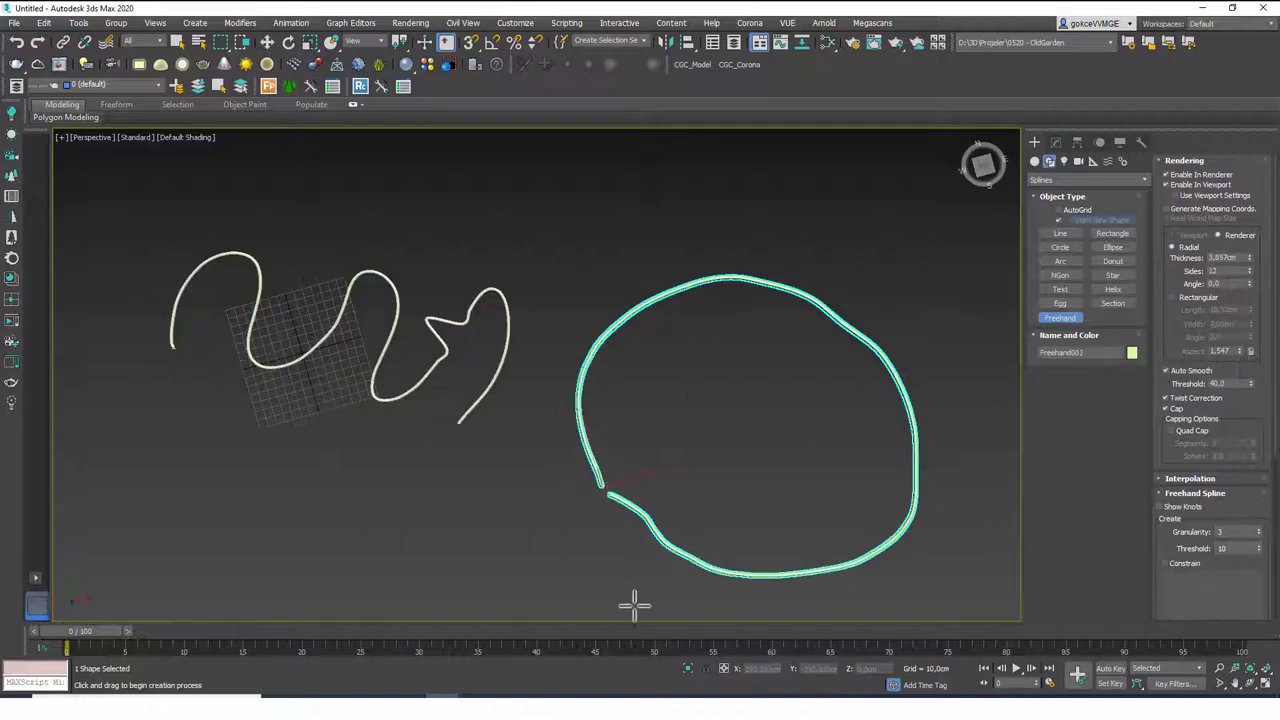
# - Draw another rounded Freehand loop below the wavy curve, with its ends nearly meeting, and inspect the gap up close
pyautogui.moveTo(373, 444); pyautogui.dragTo(608, 326, button='middle')
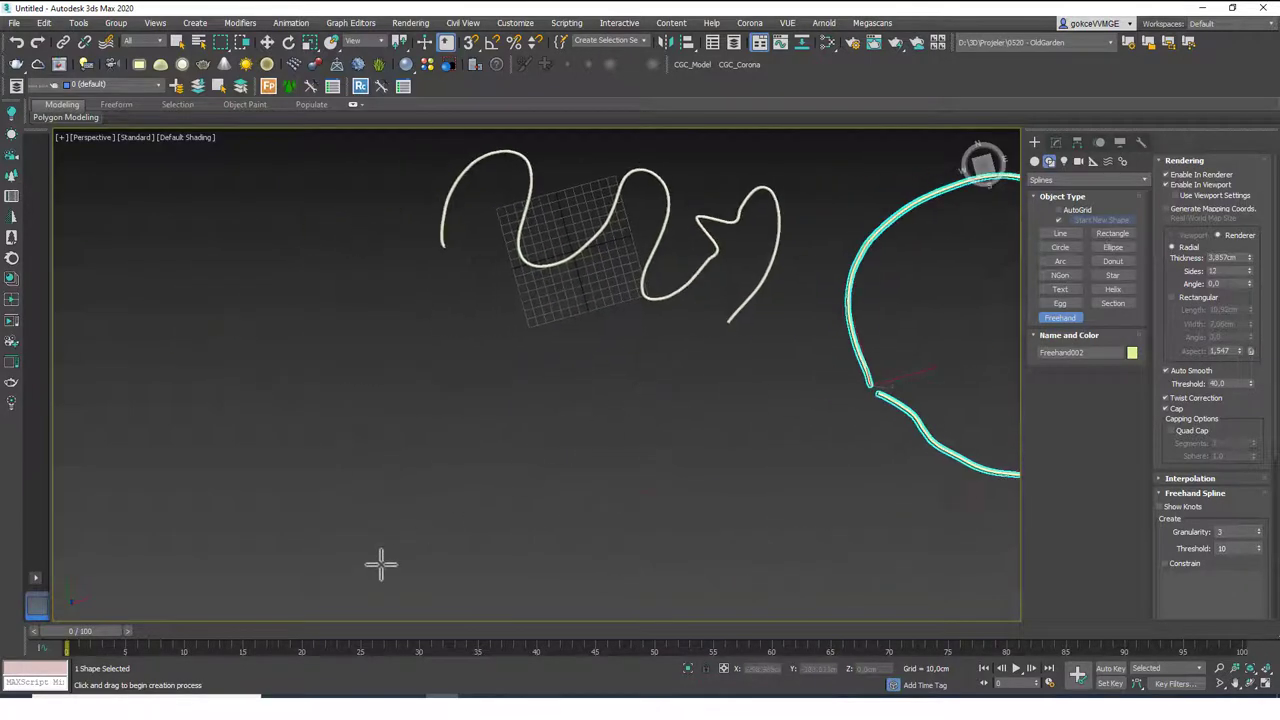
pyautogui.moveTo(331, 562); pyautogui.dragTo(291, 455)
pyautogui.moveTo(317, 394)
pyautogui.mouseDown()
pyautogui.moveTo(654, 566)
pyautogui.moveTo(369, 580)
pyautogui.moveTo(331, 567)
pyautogui.mouseUp()
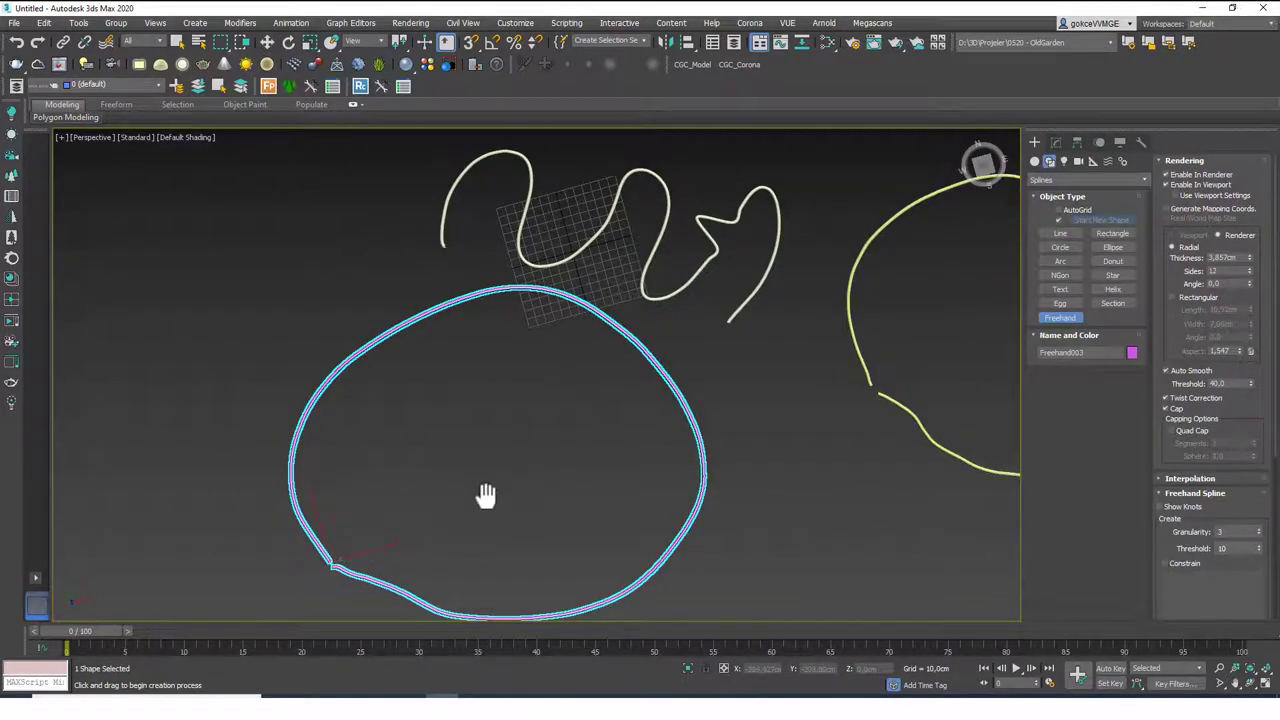
pyautogui.moveTo(486, 497); pyautogui.dragTo(592, 385, button='middle')
pyautogui.scroll(4, 440, 466)
pyautogui.scroll(2, 437, 480)
pyautogui.rightClick(456, 405)
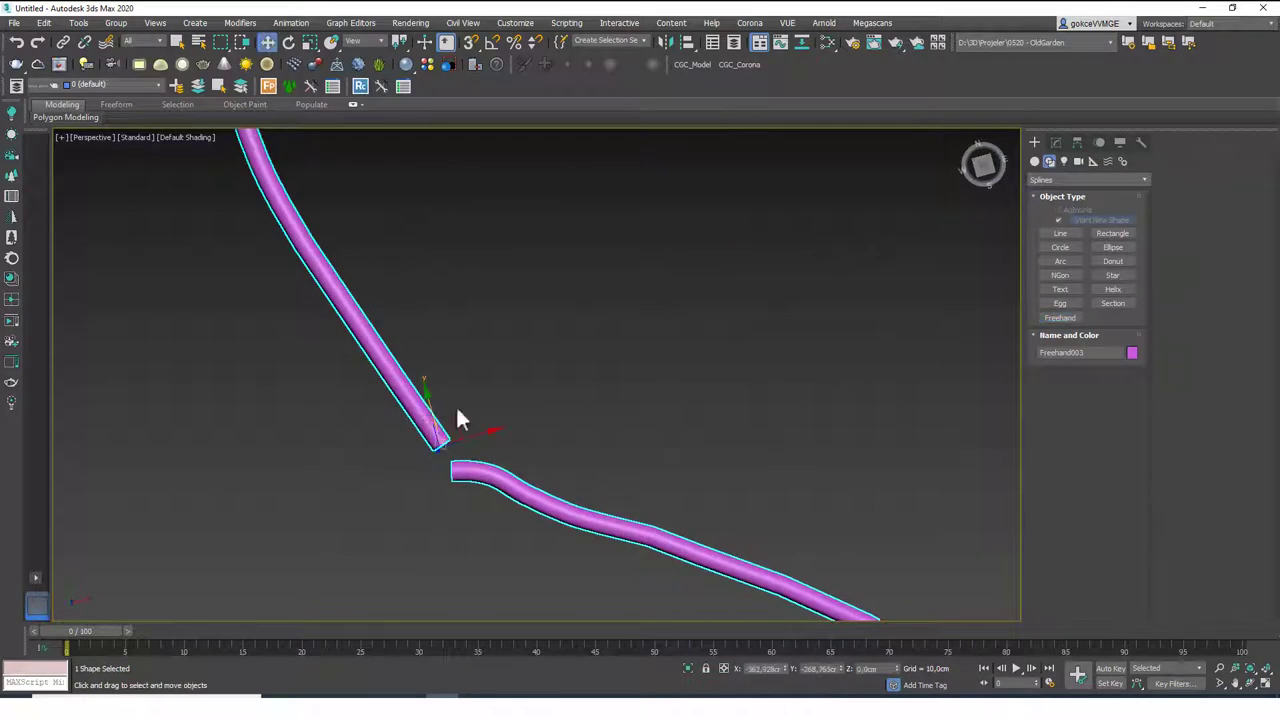
pyautogui.press('w')
# - Add an Edit Spline modifier to the new loop and turn off the base Freehand spline's render thickness
pyautogui.click(1056, 143)
pyautogui.click(1077, 185)
pyautogui.press('e')
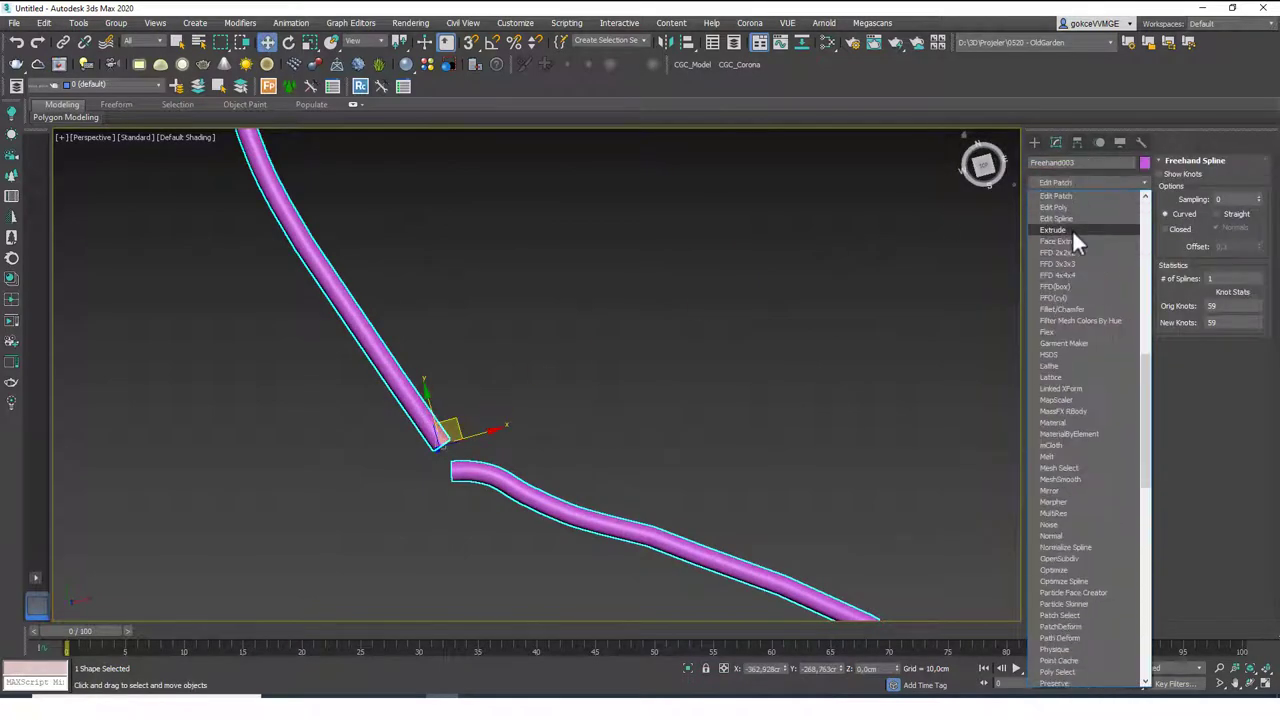
pyautogui.click(1060, 221)
pyautogui.click(1083, 210)
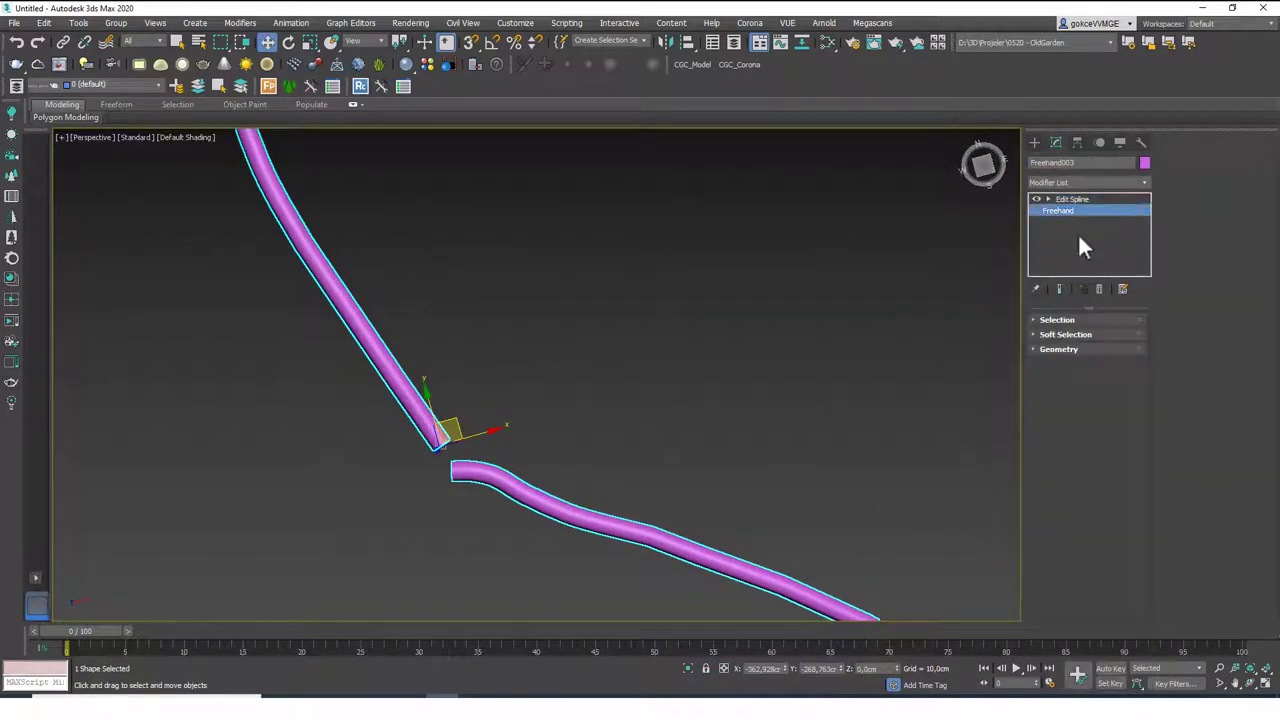
pyautogui.click(1073, 200)
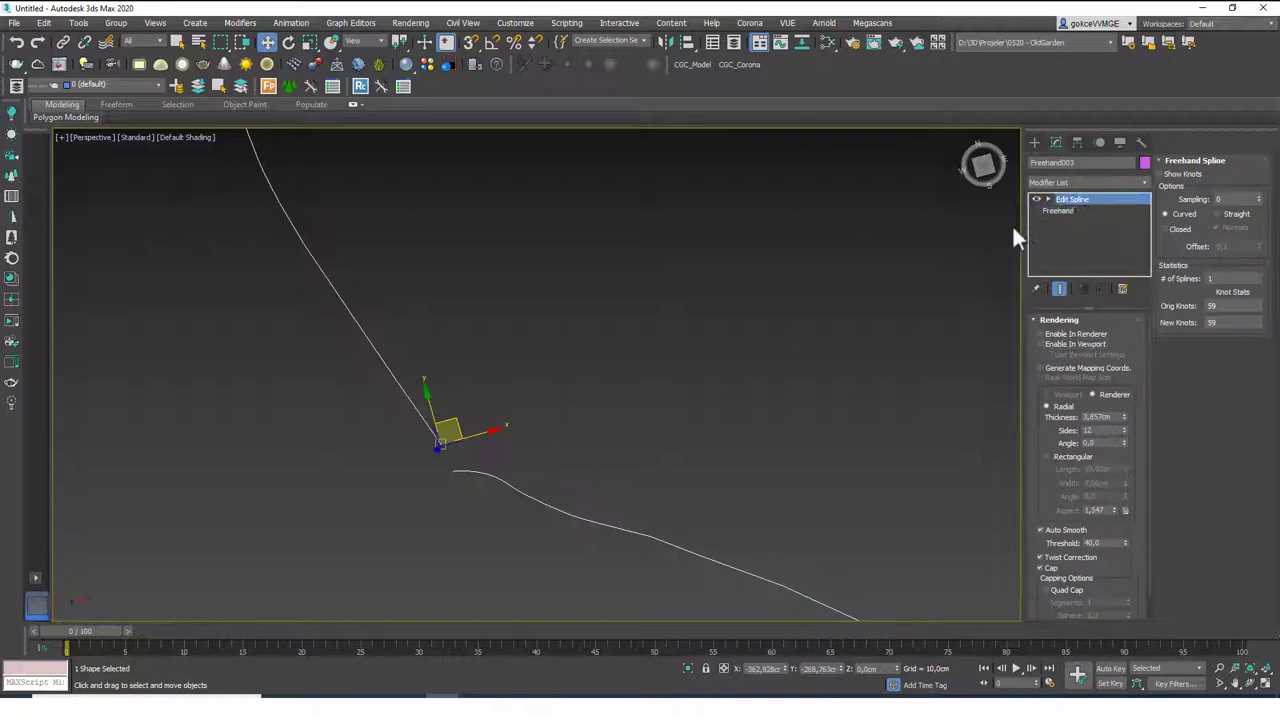
# - Weld the loop's two open end vertices together with a weld threshold of 192.1 cm
pyautogui.moveTo(428, 432); pyautogui.dragTo(488, 524)
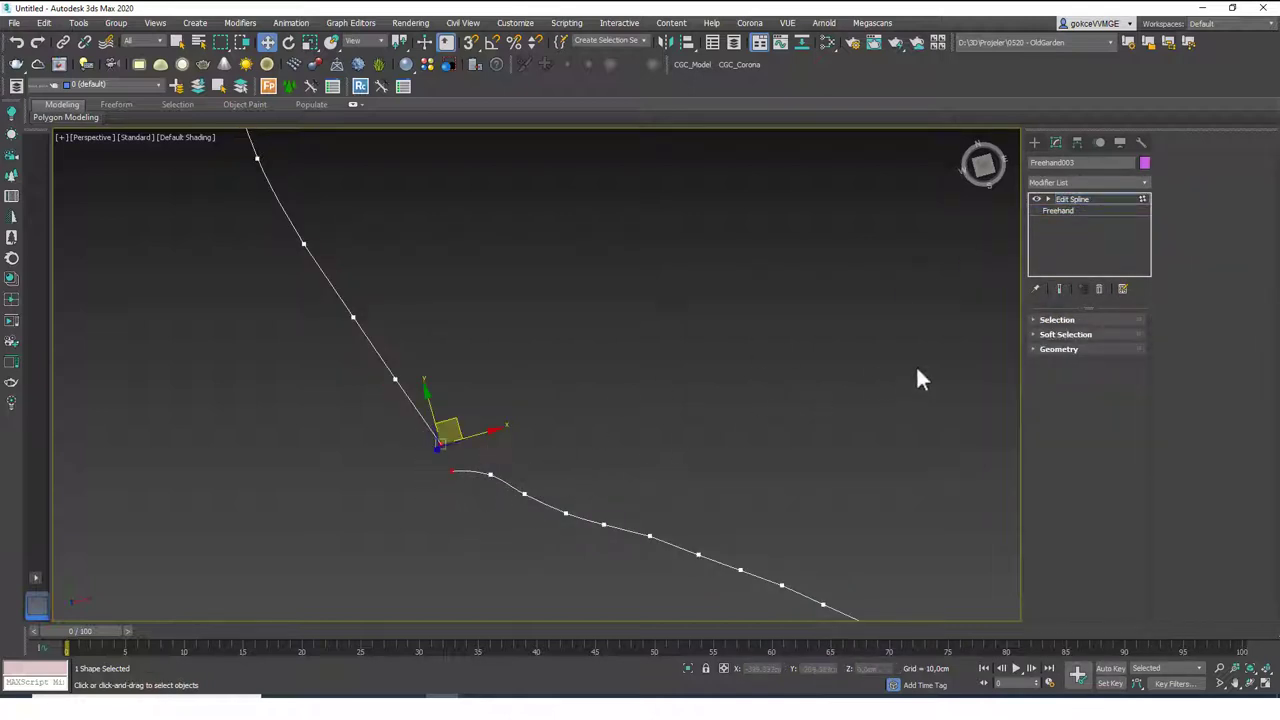
pyautogui.click(1060, 349)
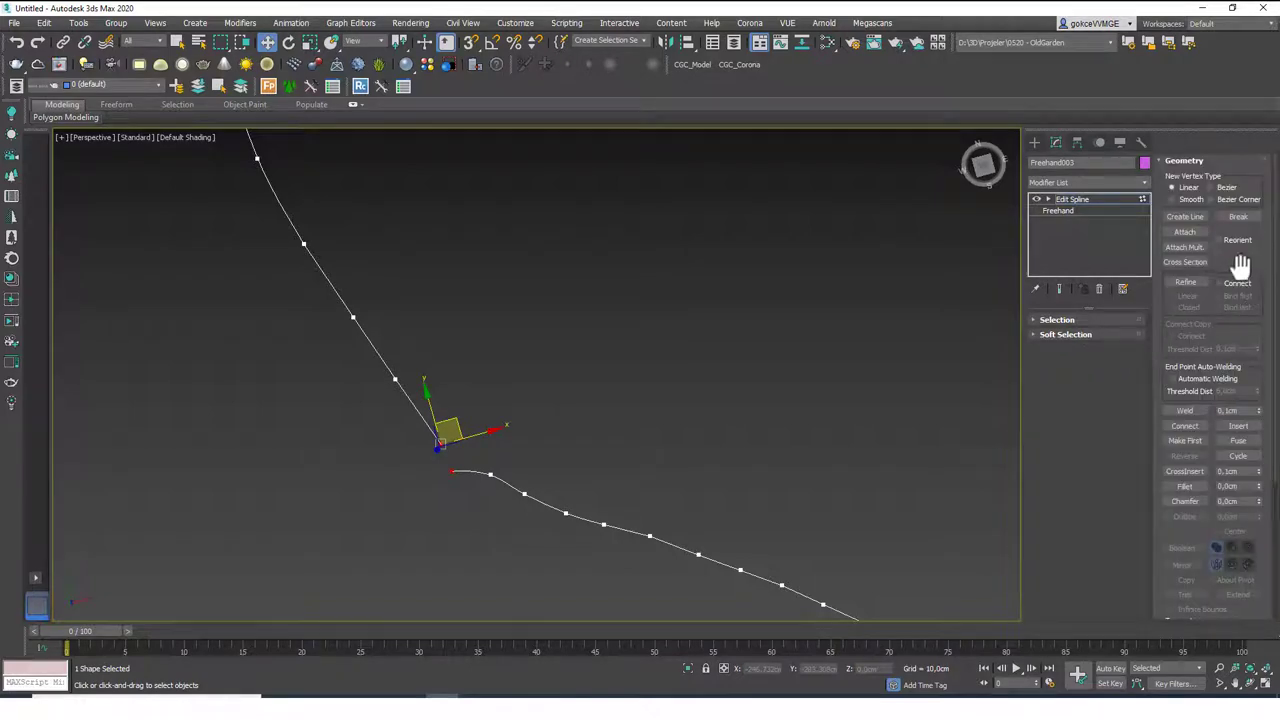
pyautogui.click(425, 433)
pyautogui.moveTo(470, 503); pyautogui.dragTo(464, 490)
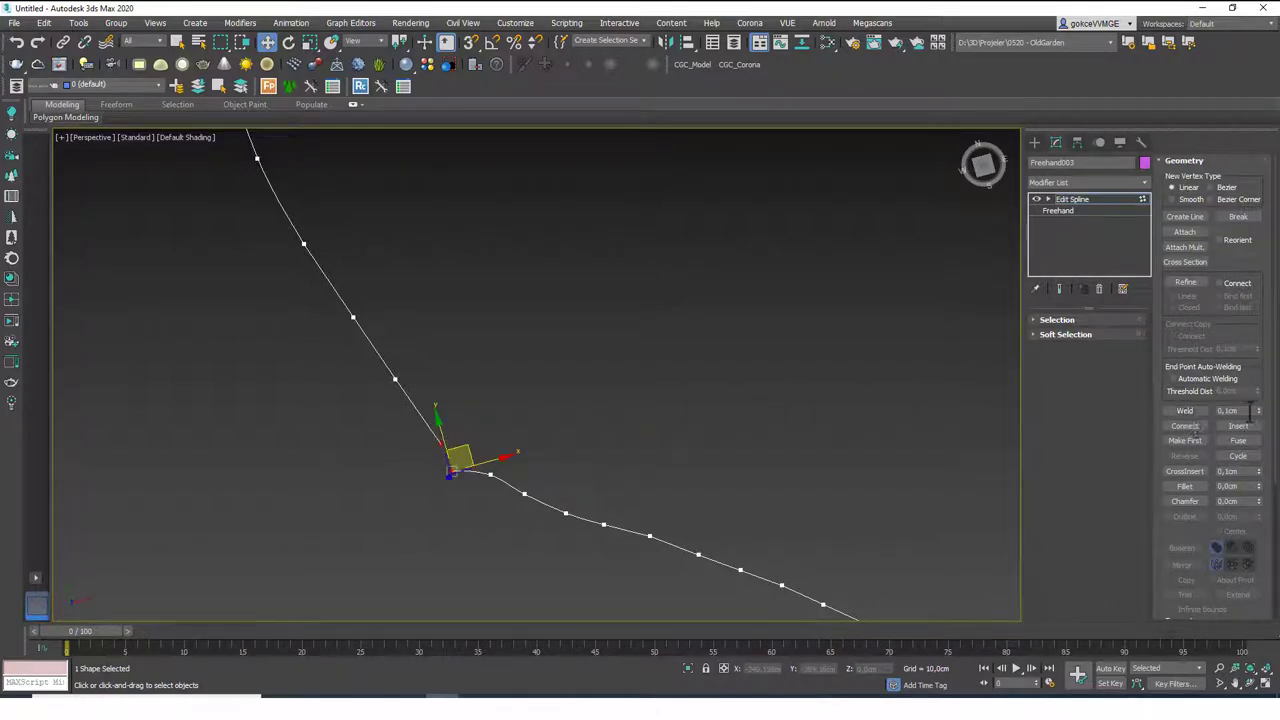
pyautogui.moveTo(1259, 410); pyautogui.dragTo(1262, 280)
pyautogui.click(1185, 410)
pyautogui.moveTo(410, 449); pyautogui.dragTo(444, 436, button='middle')
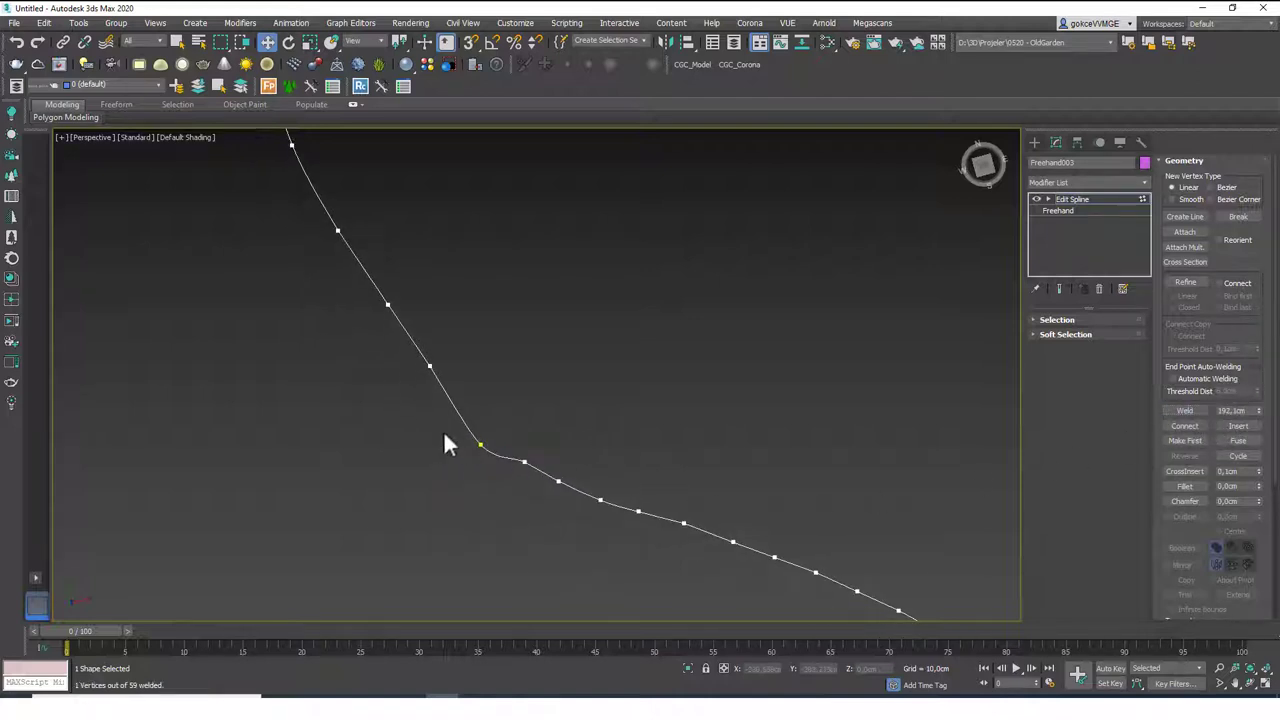
pyautogui.moveTo(534, 460); pyautogui.dragTo(459, 451, button='middle')
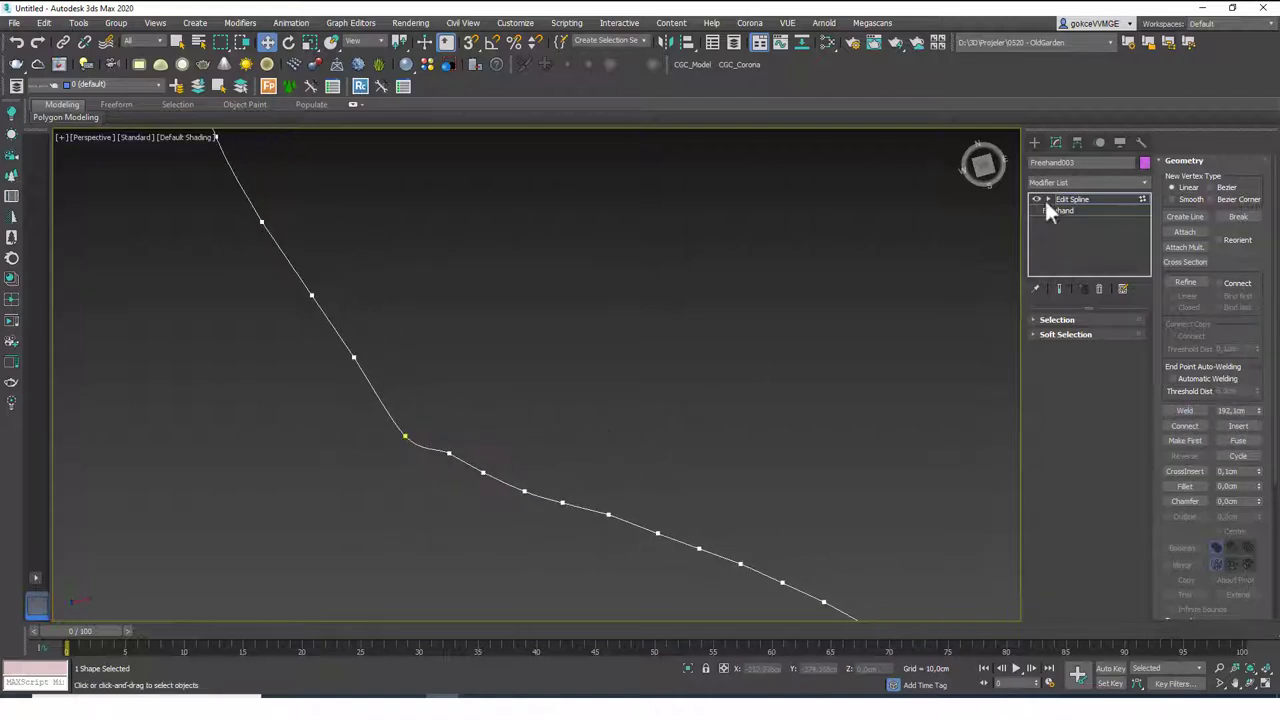
# - Apply an Extrude modifier with a 16 cm amount to the welded freehand loop
pyautogui.click(1088, 204)
pyautogui.click(1085, 183)
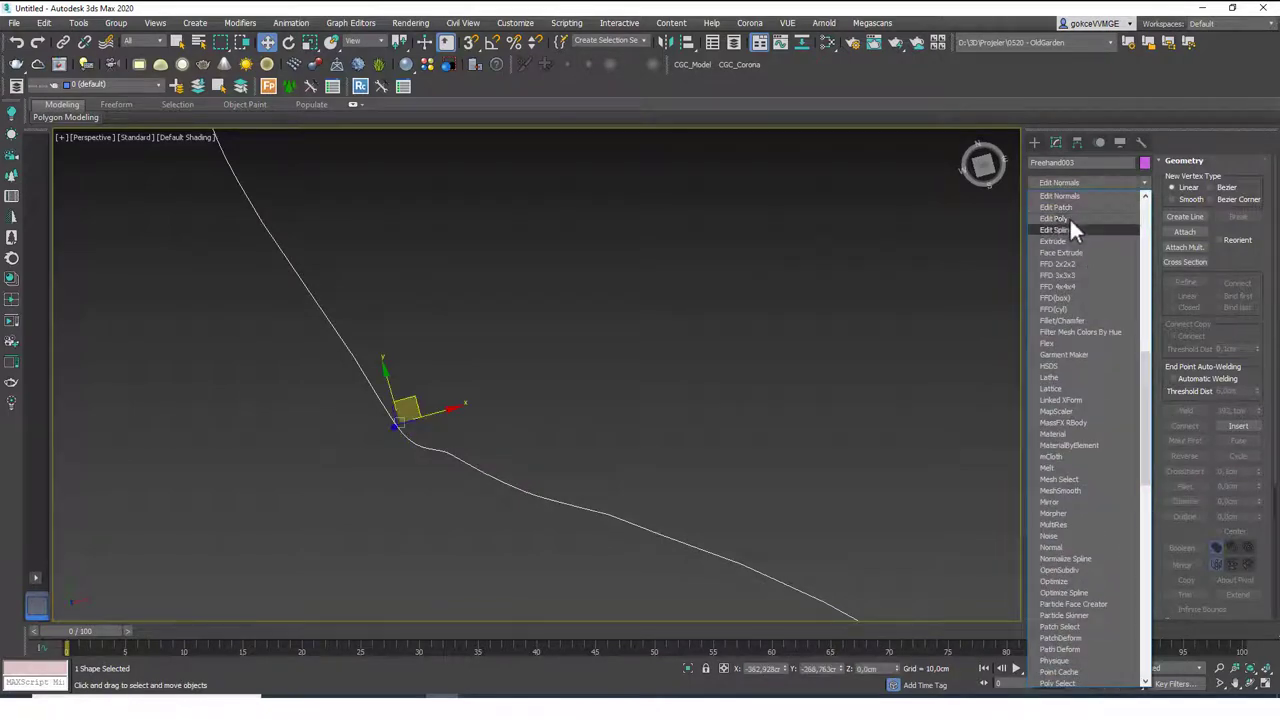
pyautogui.click(1056, 242)
pyautogui.scroll(-8, 571, 371)
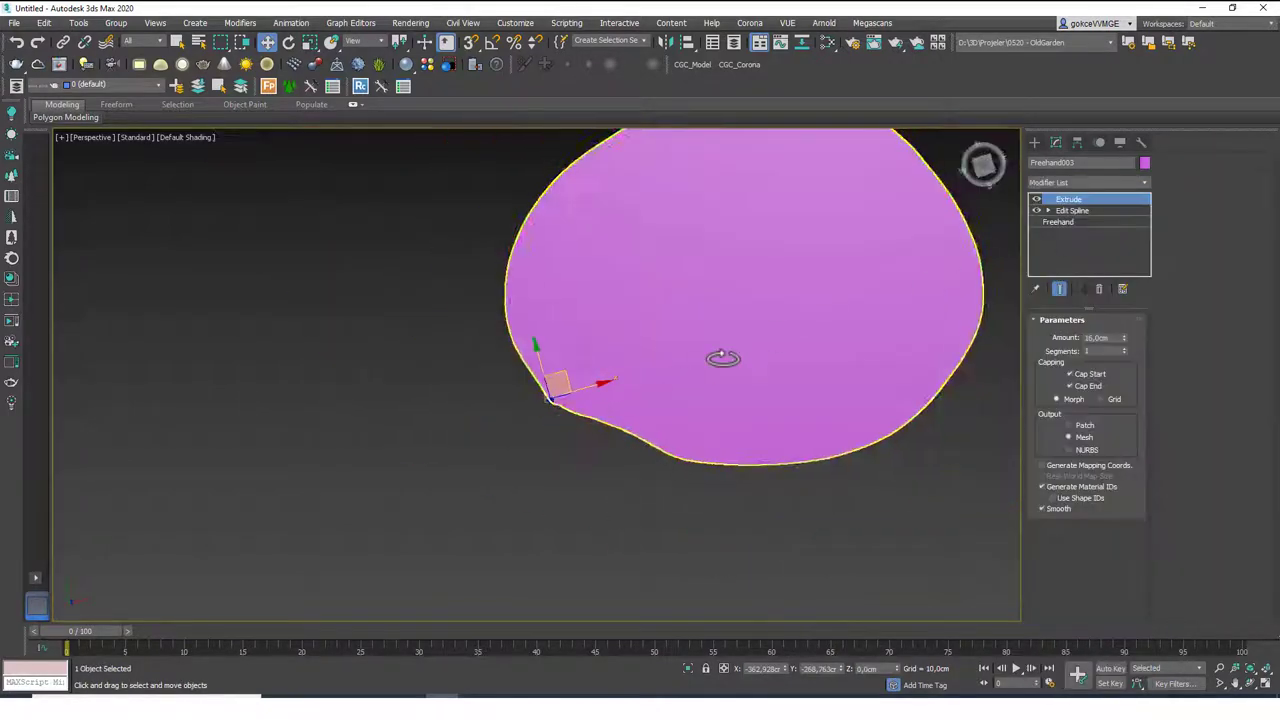
# - Increase the welded freehand loop's Extrude amount to 120.5 cm
pyautogui.keyDown('alt'); pyautogui.moveTo(723, 357); pyautogui.dragTo(868, 358, button='middle'); pyautogui.keyUp('alt')
pyautogui.moveTo(1124, 336); pyautogui.dragTo(1126, 160)
pyautogui.keyDown('alt'); pyautogui.moveTo(700, 443); pyautogui.dragTo(740, 371, button='middle'); pyautogui.keyUp('alt')
pyautogui.scroll(-4, 740, 371)
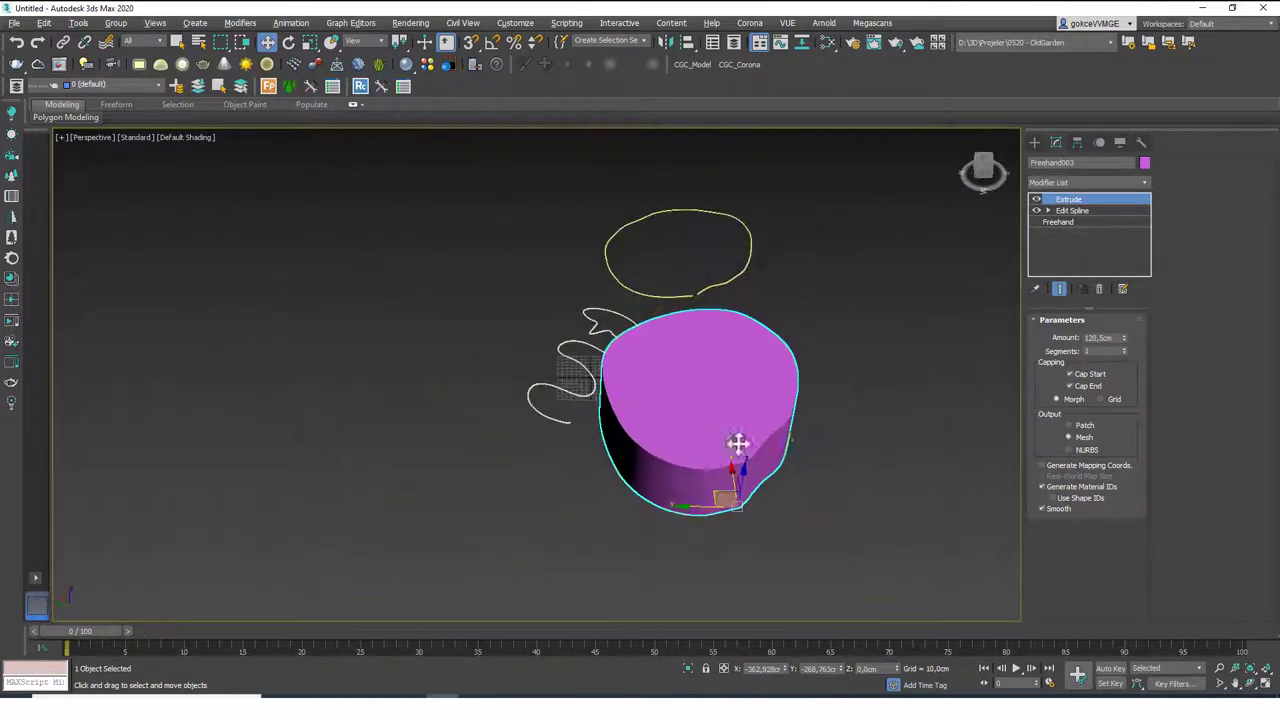
# - Delete all the freehand shapes from the scene
pyautogui.moveTo(530, 262); pyautogui.dragTo(520, 258)
pyautogui.press('Delete')
pyautogui.moveTo(668, 330); pyautogui.dragTo(617, 340, button='middle')
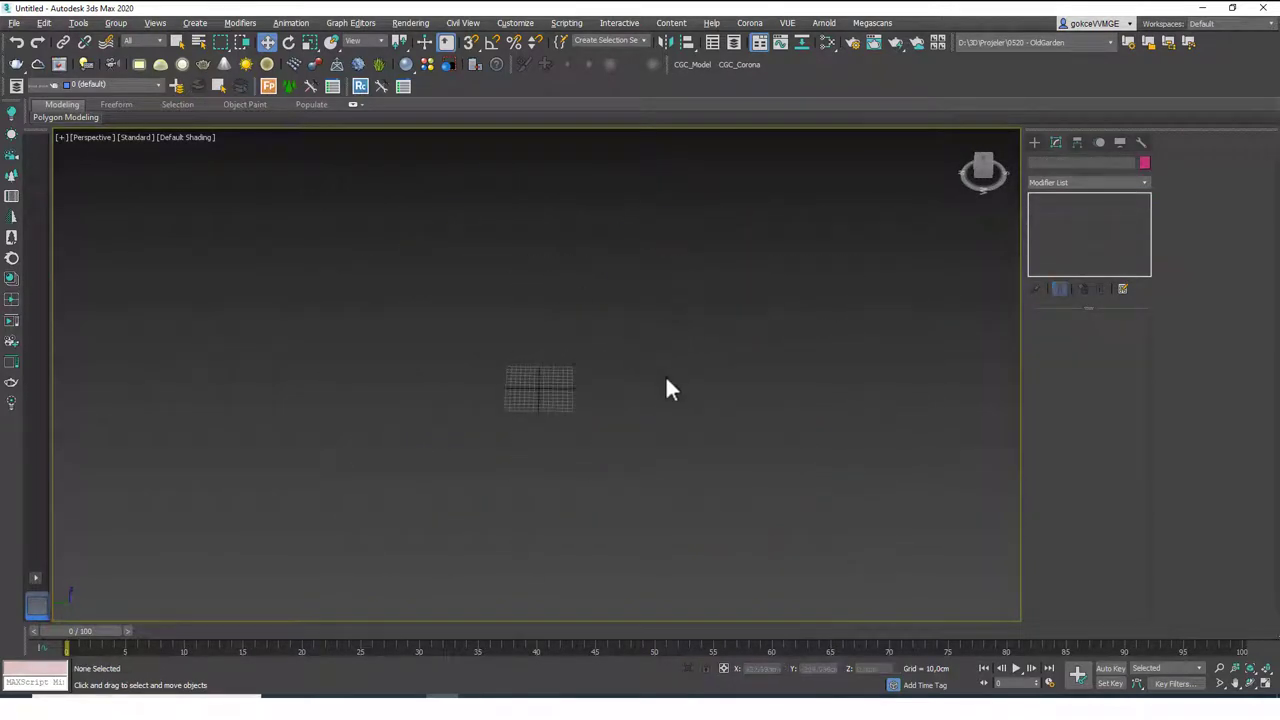
pyautogui.click(964, 136)
# - Create a Box primitive at the grid's centre, about 53 cm long, 72 cm wide and 37.6 cm high
pyautogui.click(1036, 142)
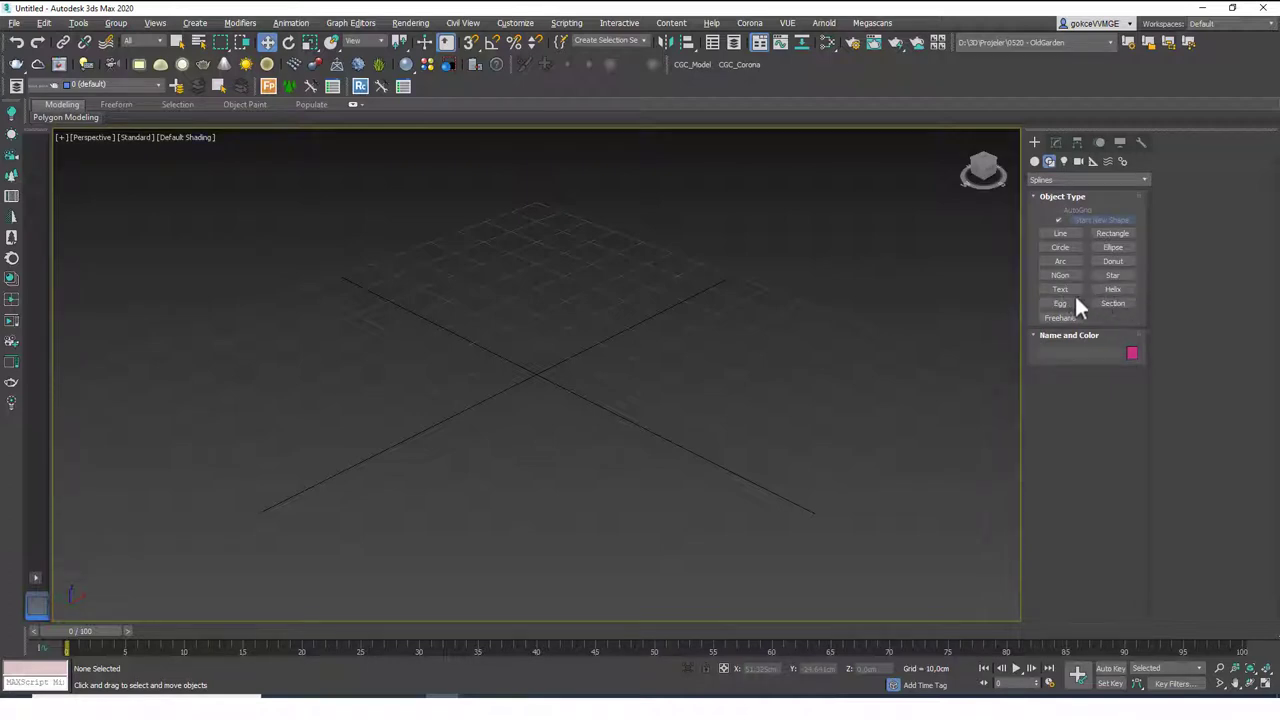
pyautogui.click(1035, 161)
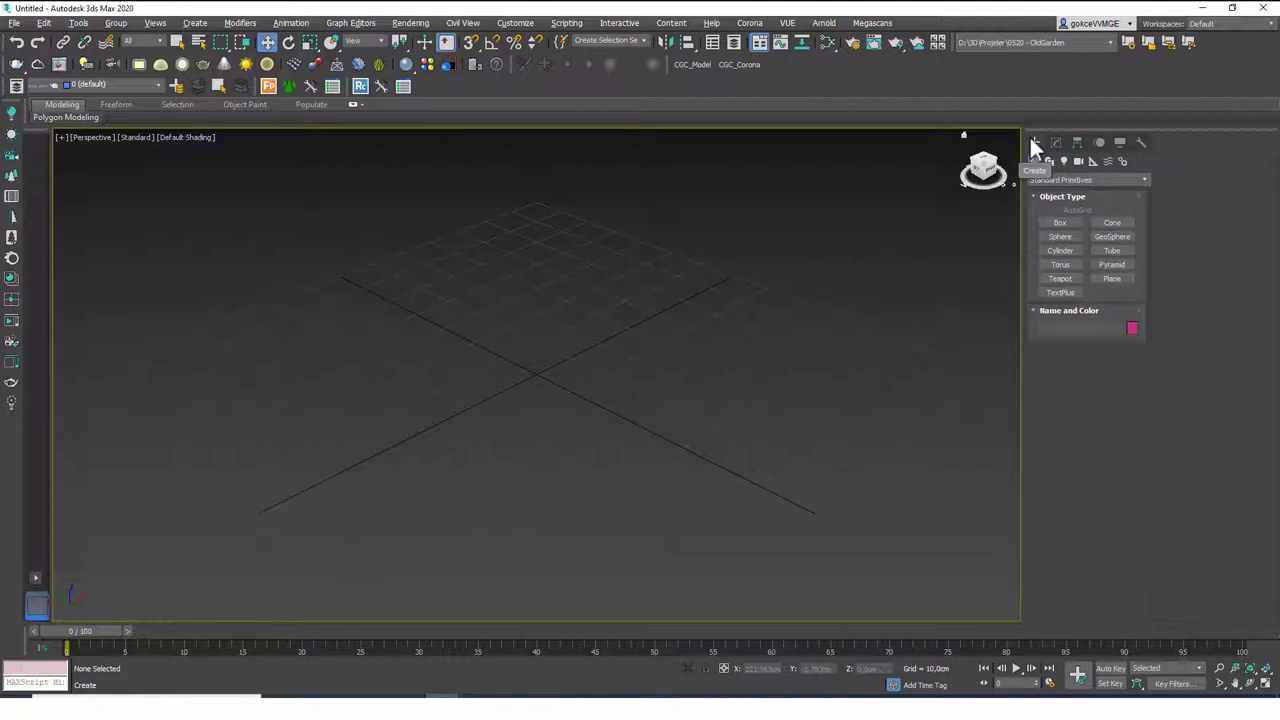
pyautogui.click(1060, 250)
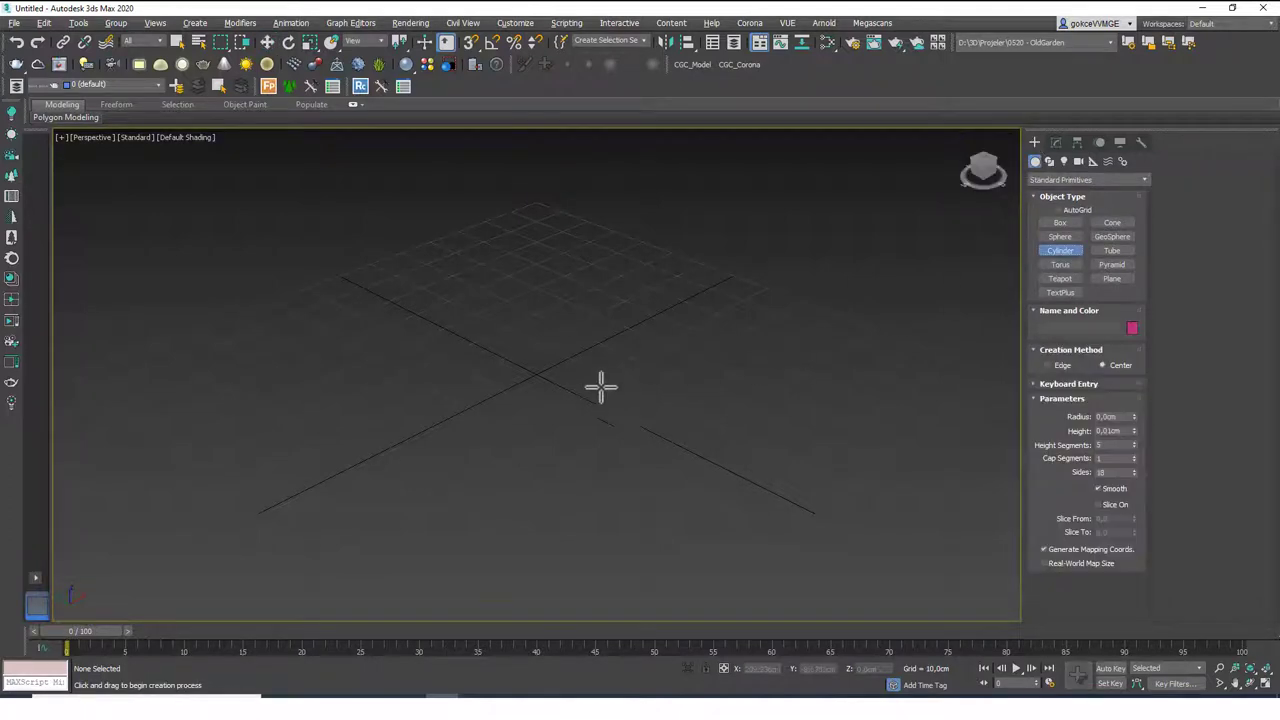
pyautogui.click(1062, 222)
pyautogui.moveTo(558, 296); pyautogui.dragTo(496, 522)
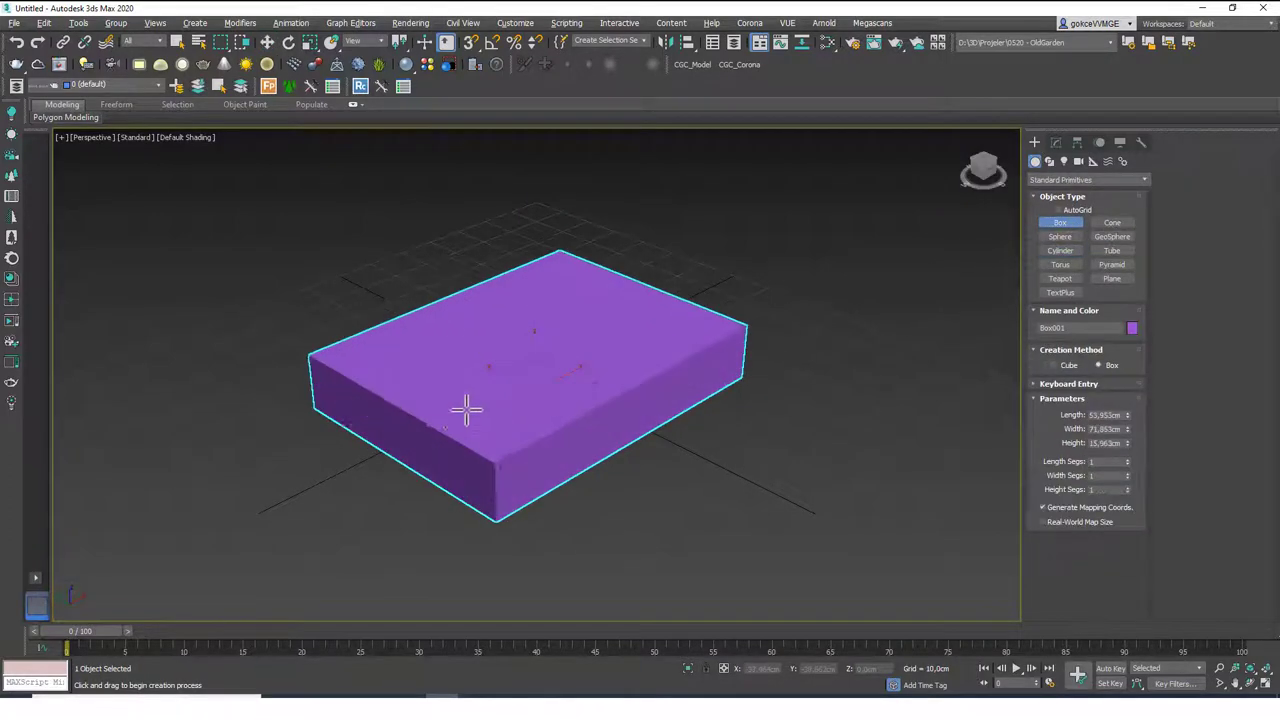
pyautogui.click(461, 370)
pyautogui.press('w')
pyautogui.moveTo(567, 429)
pyautogui.mouseDown(button='middle')
pyautogui.moveTo(620, 469)
pyautogui.moveTo(626, 454)
pyautogui.moveTo(572, 440)
pyautogui.mouseUp(button='middle')
pyautogui.scroll(-2, 618, 443)
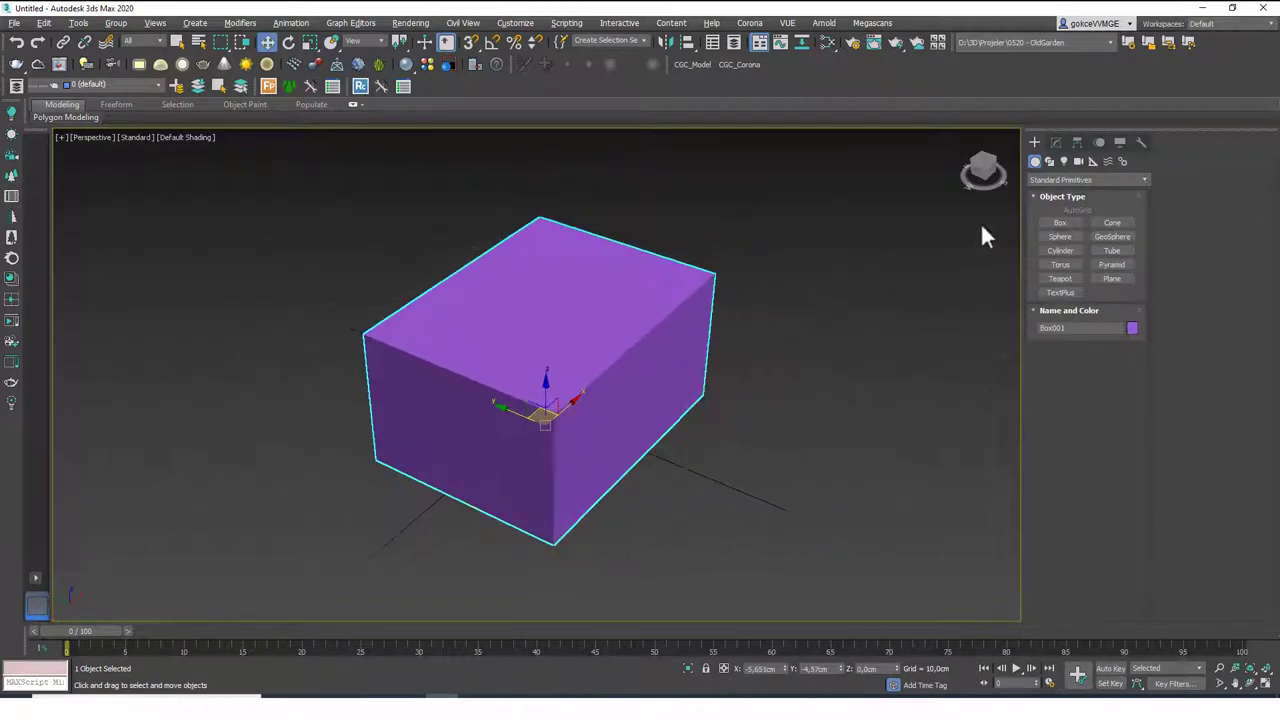
# - Draw a Section spline about 54.9 by 69.2 cm beside the box and raise it to about Z 5.4 cm
pyautogui.click(1049, 161)
pyautogui.click(1056, 178)
pyautogui.click(1080, 194)
pyautogui.click(1120, 306)
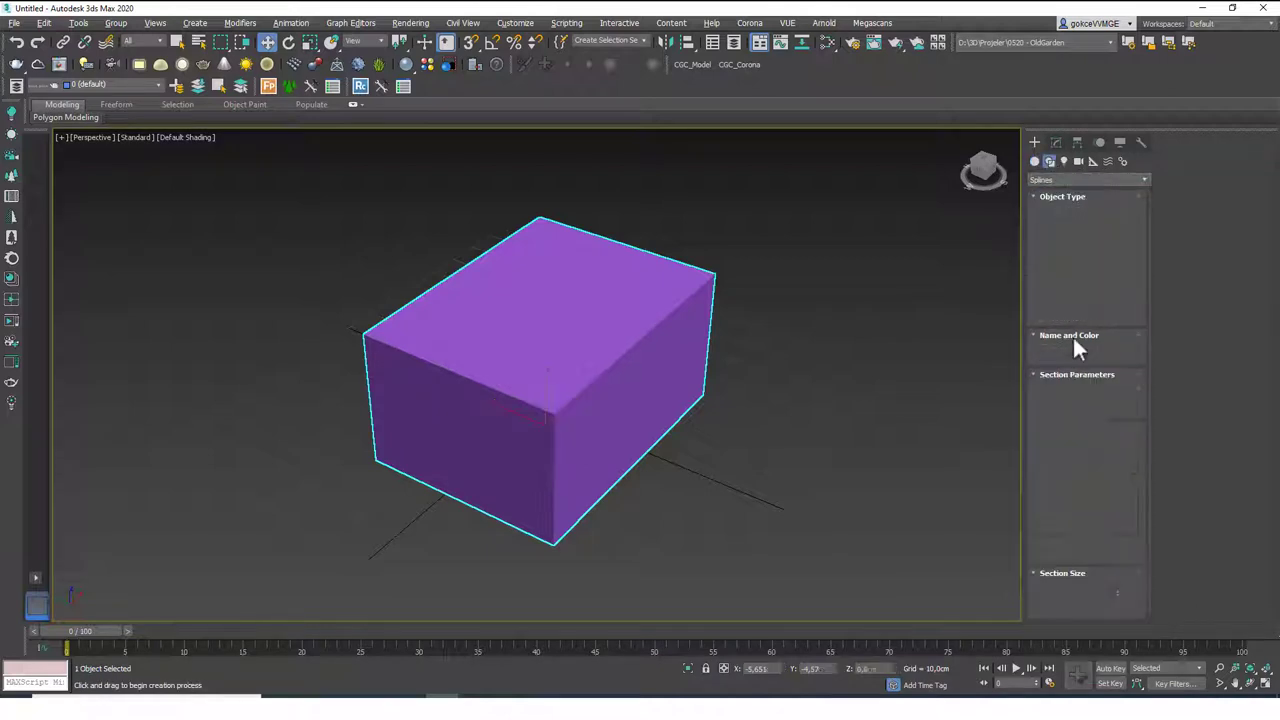
pyautogui.moveTo(795, 460); pyautogui.dragTo(808, 533)
pyautogui.keyDown('alt'); pyautogui.moveTo(792, 428); pyautogui.dragTo(803, 404, button='middle'); pyautogui.keyUp('alt')
pyautogui.moveTo(802, 411); pyautogui.dragTo(802, 388)
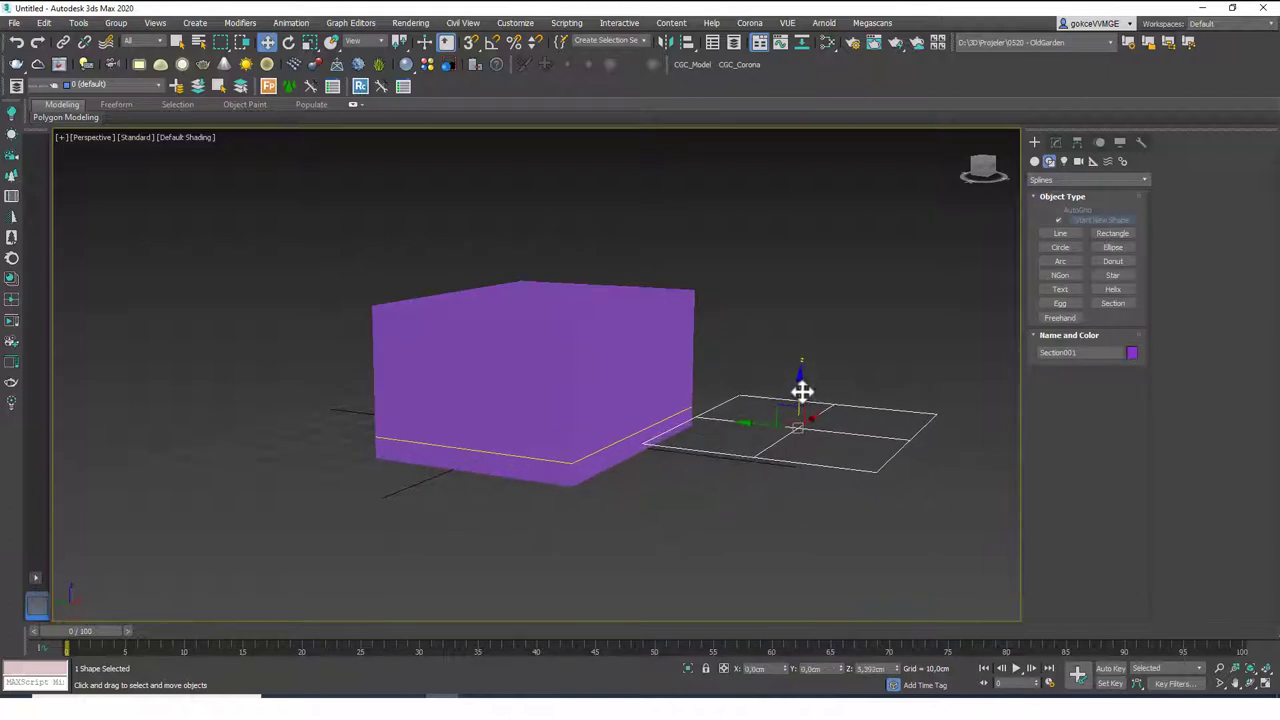
pyautogui.keyDown('alt'); pyautogui.moveTo(414, 440); pyautogui.dragTo(474, 440, button='middle'); pyautogui.keyUp('alt')
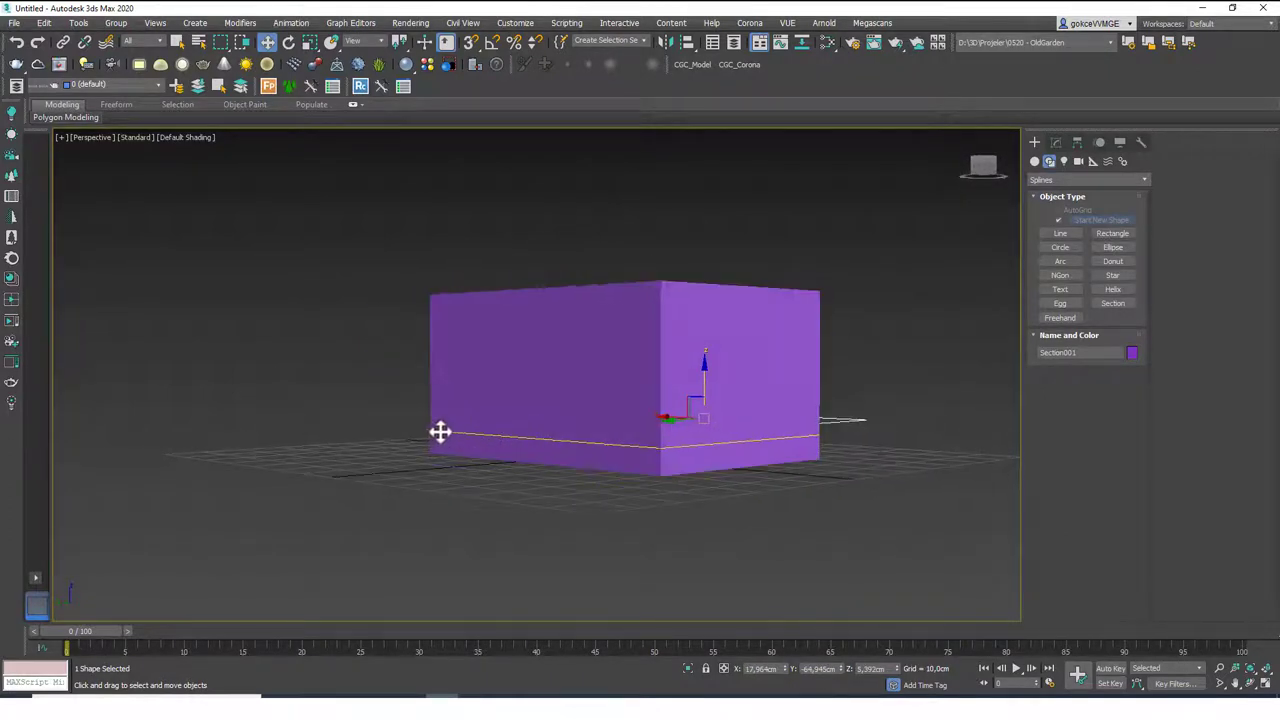
pyautogui.keyDown('alt'); pyautogui.moveTo(837, 440); pyautogui.dragTo(722, 343, button='middle'); pyautogui.keyUp('alt')
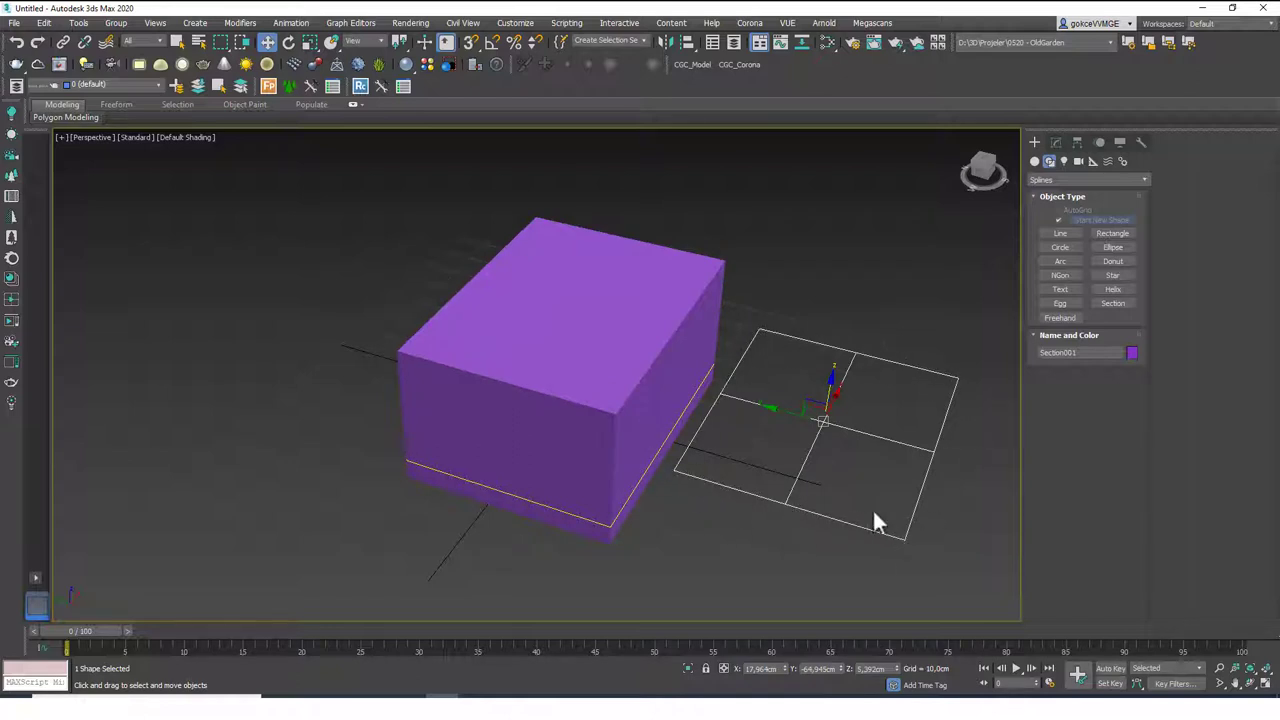
# - Move the section plane into the box's side, to about X 16.8 cm and Y -33.2 cm, and keep it selected
pyautogui.keyDown('alt'); pyautogui.moveTo(928, 436); pyautogui.dragTo(814, 422, button='middle'); pyautogui.keyUp('alt')
pyautogui.moveTo(815, 416); pyautogui.dragTo(704, 356)
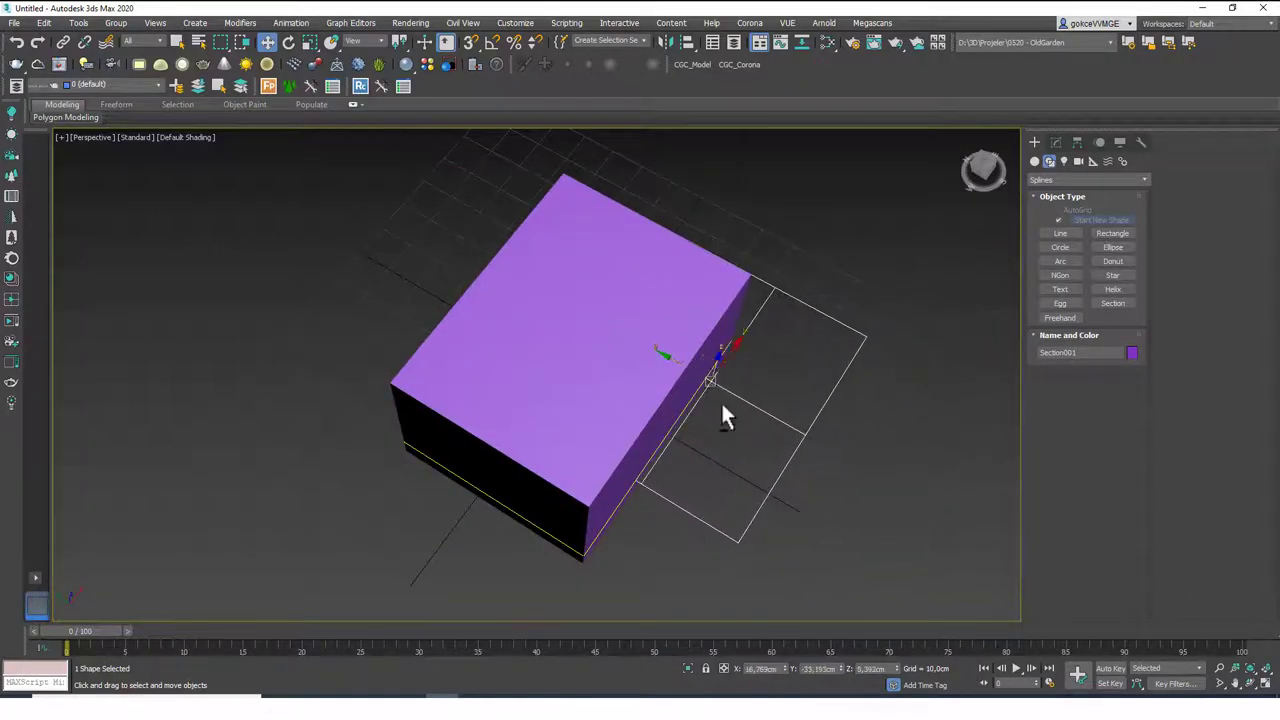
pyautogui.keyDown('alt'); pyautogui.moveTo(720, 400); pyautogui.dragTo(723, 382, button='middle'); pyautogui.keyUp('alt')
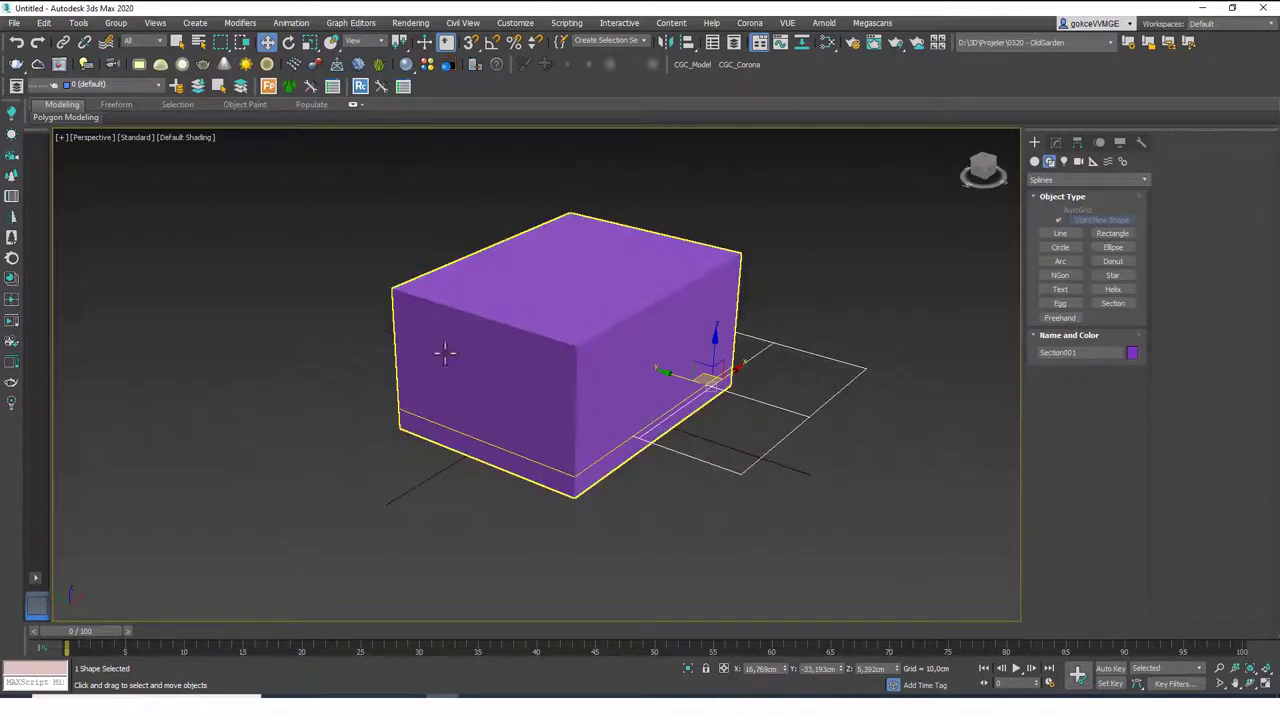
pyautogui.moveTo(734, 356); pyautogui.dragTo(743, 371, button='middle')
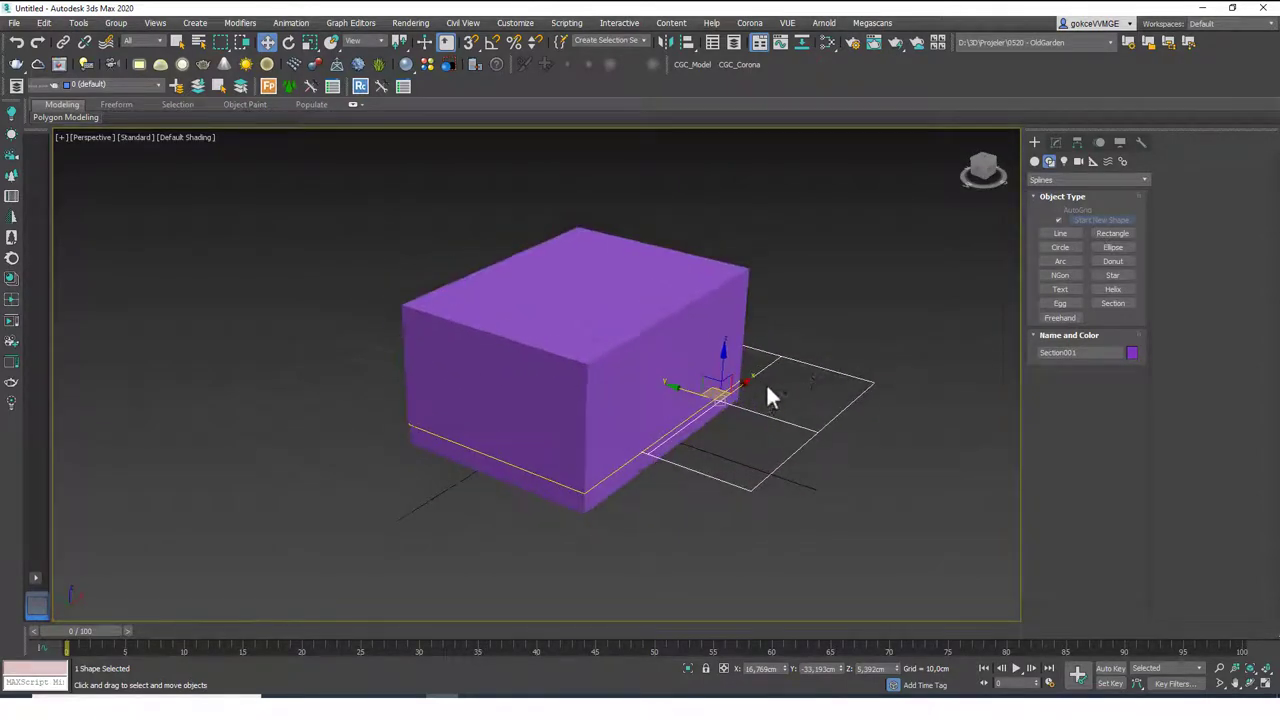
pyautogui.click(858, 351)
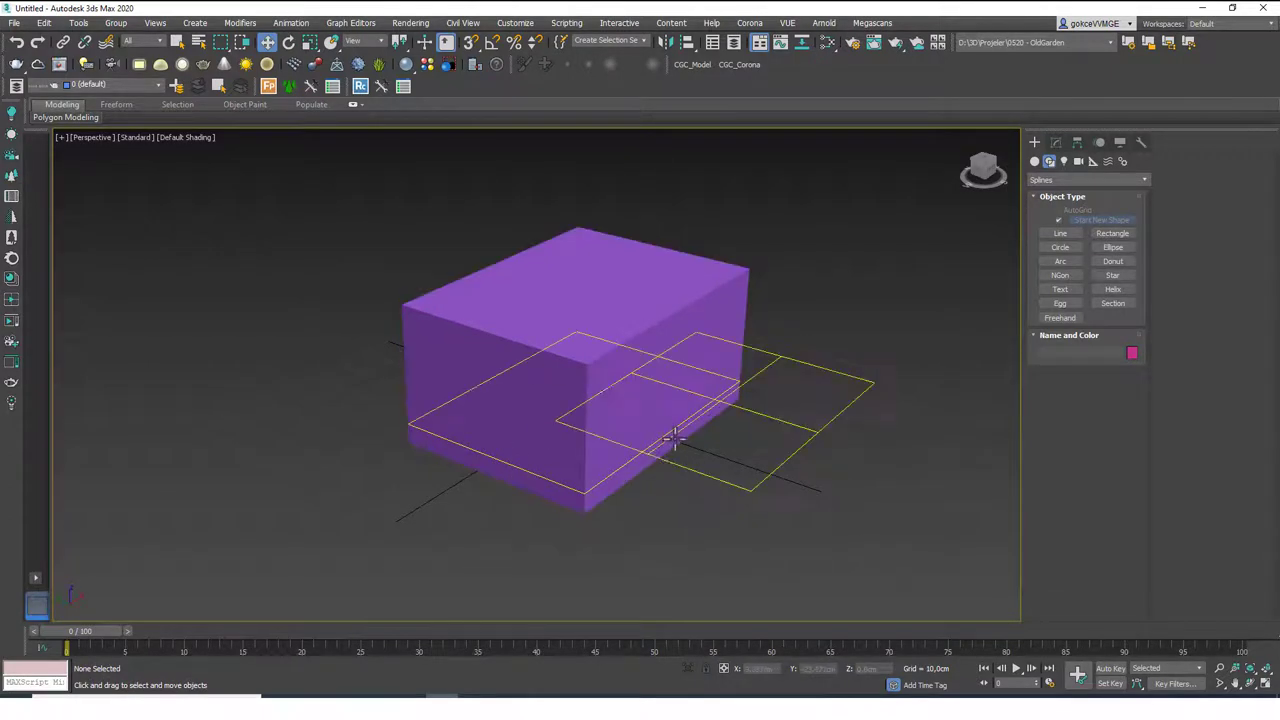
pyautogui.click(868, 366)
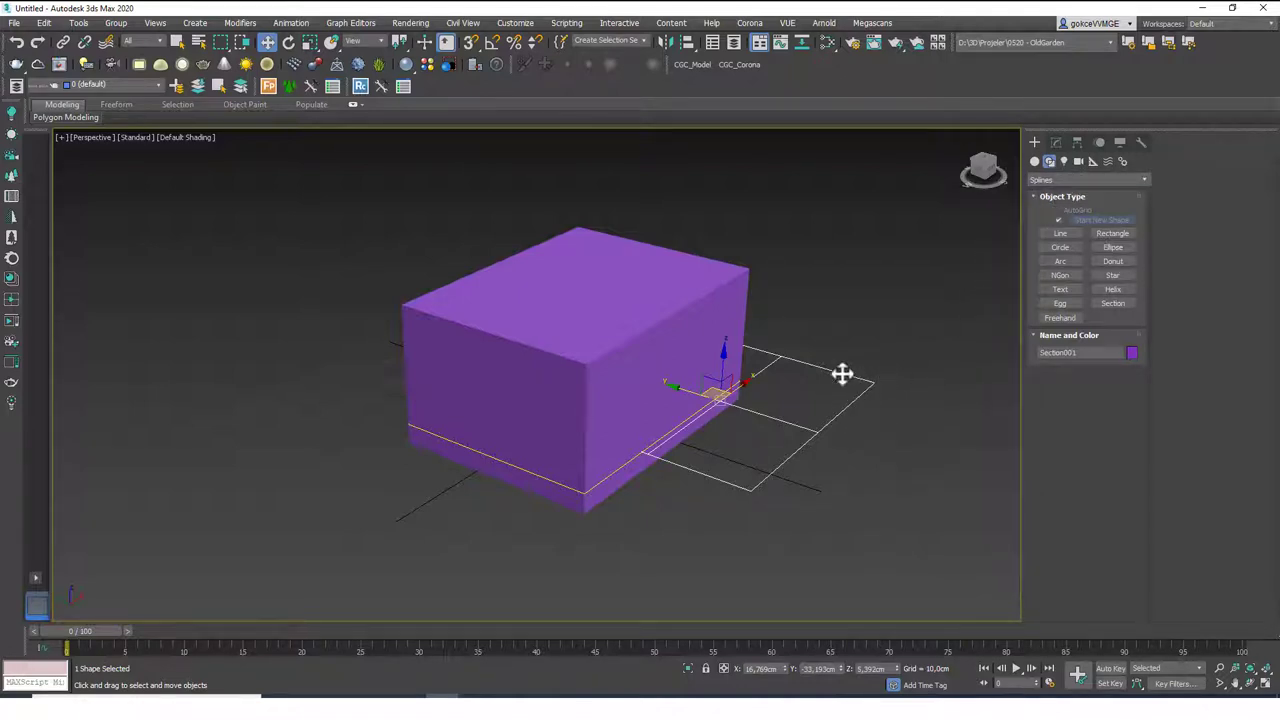
# - Try creating a shape named SShape001 from the section and moving it clear of the box
pyautogui.click(1055, 143)
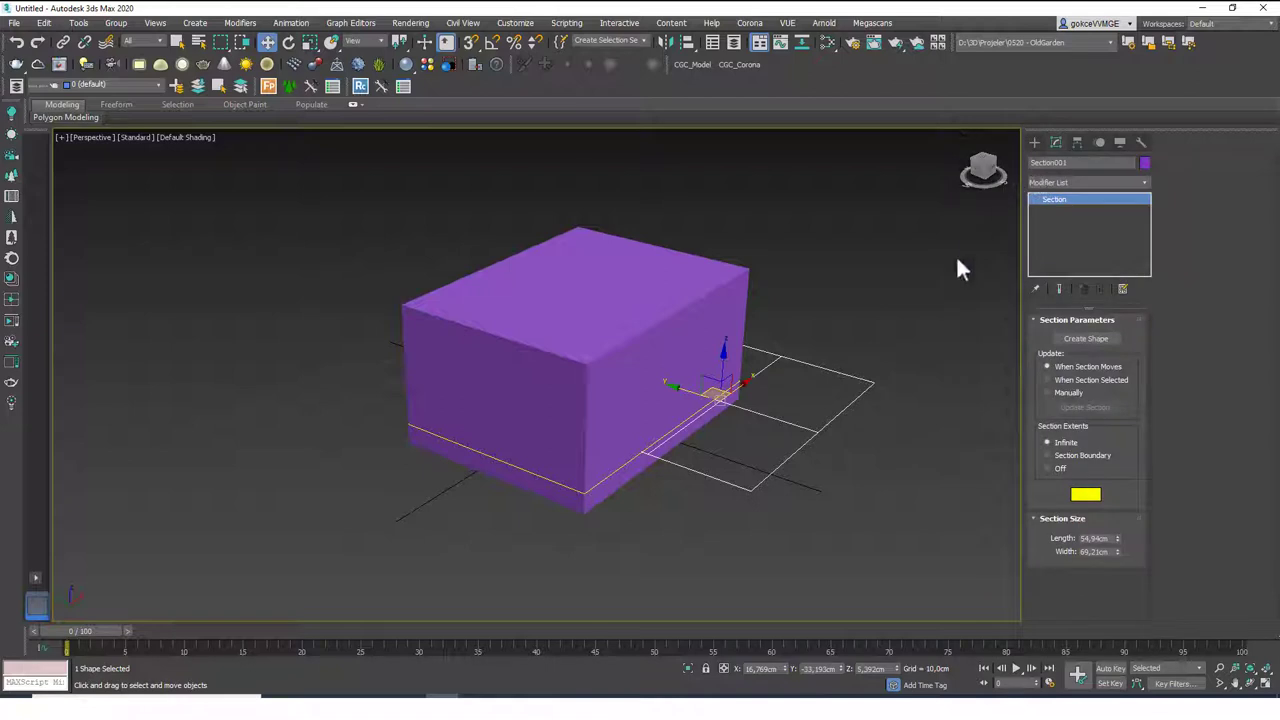
pyautogui.click(1086, 338)
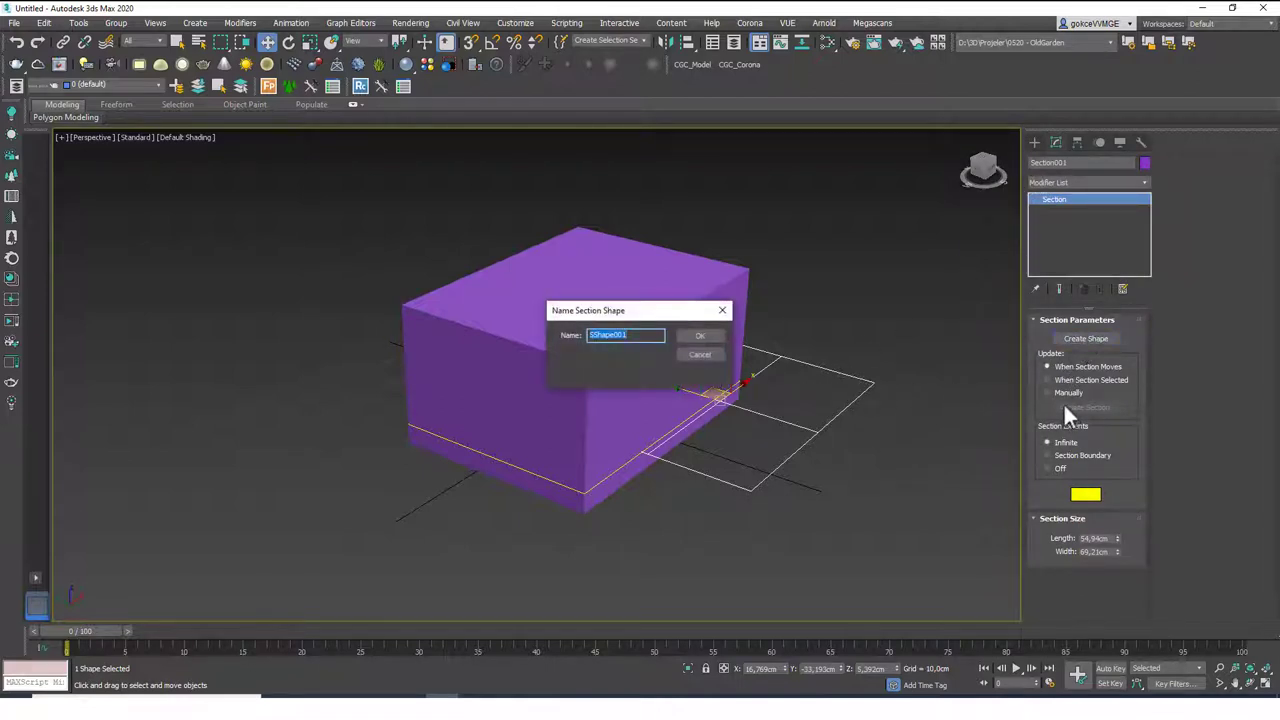
pyautogui.click(703, 334)
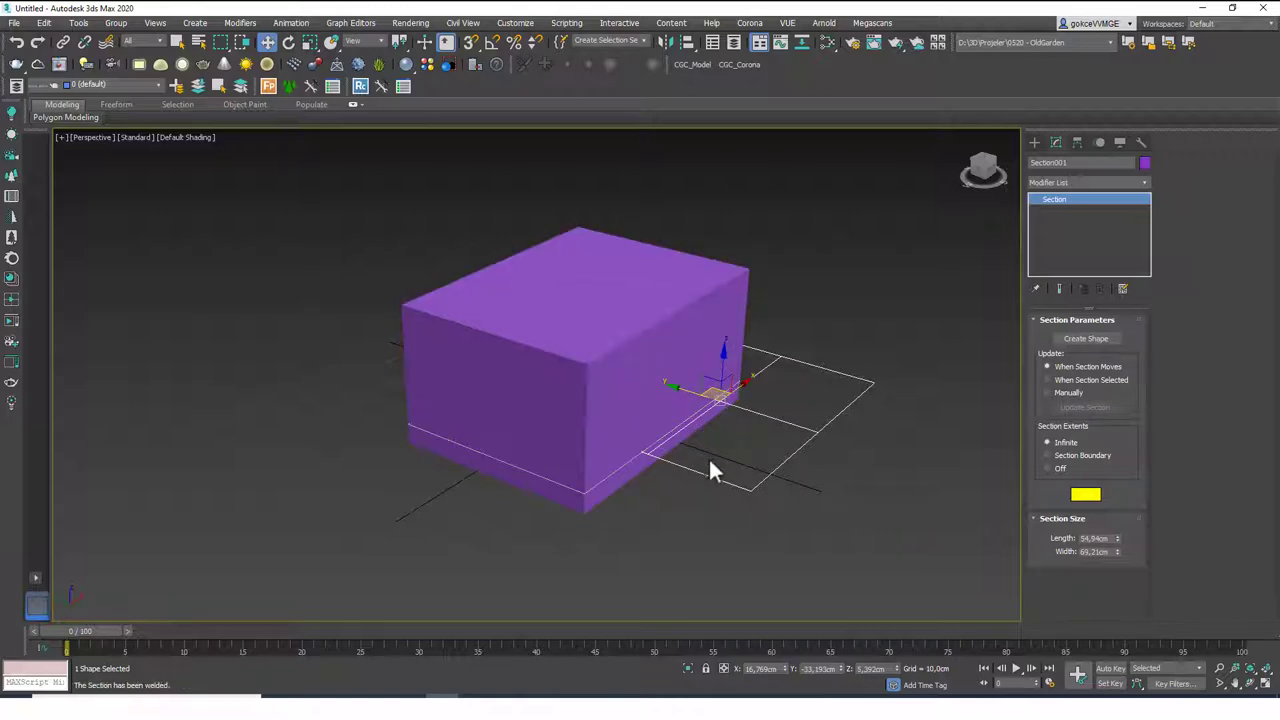
pyautogui.click(617, 473)
pyautogui.moveTo(571, 391); pyautogui.dragTo(233, 505)
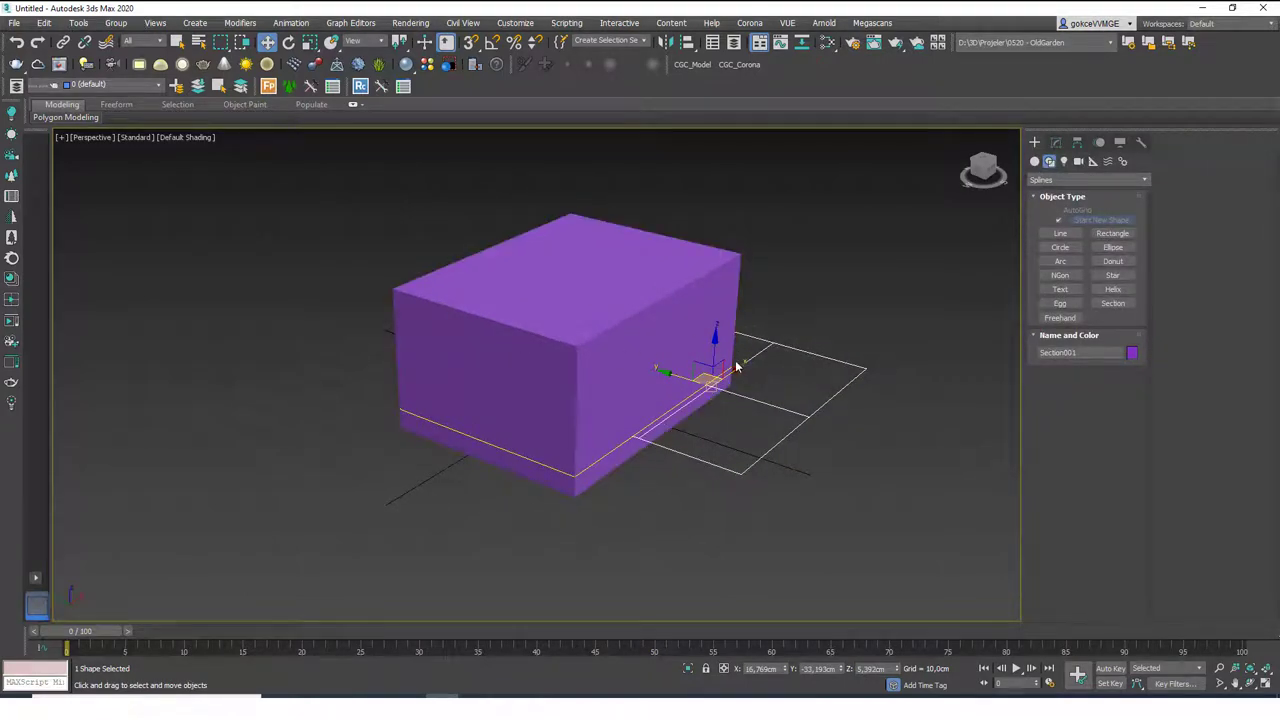
pyautogui.moveTo(736, 368); pyautogui.dragTo(750, 382, button='middle')
pyautogui.press('Delete')
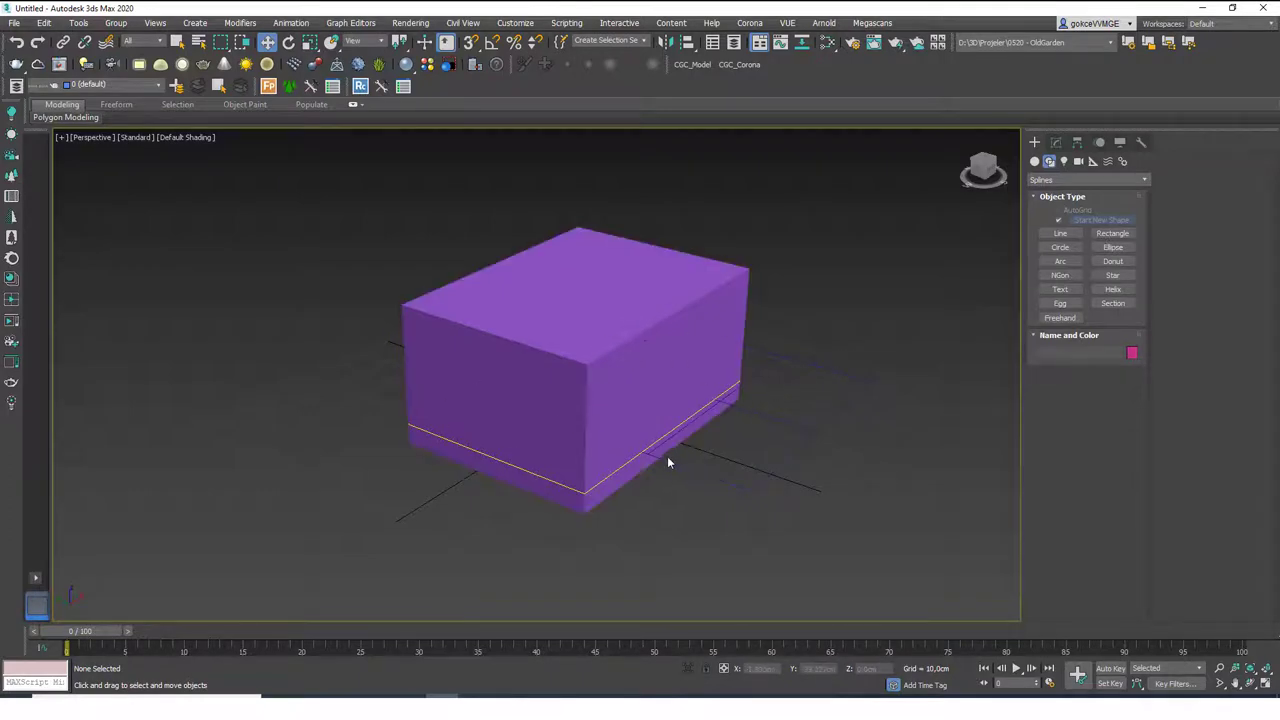
pyautogui.hotkey('ctrl', 'z')
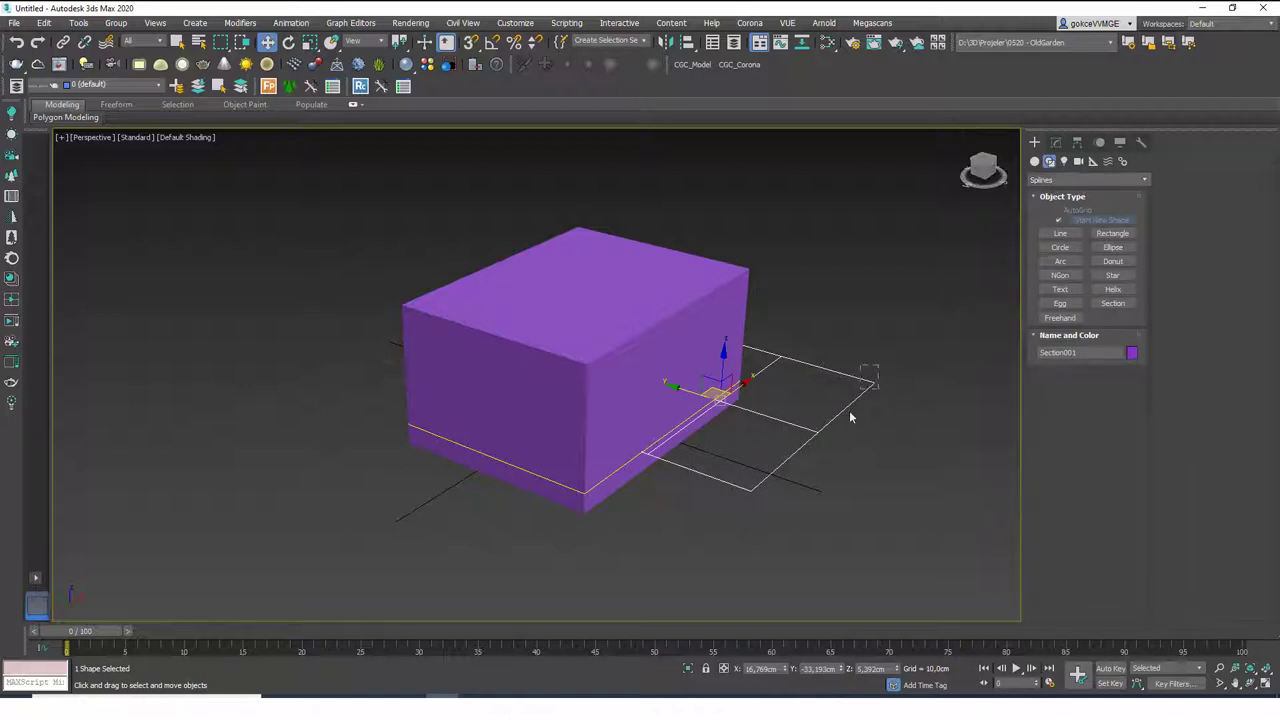
# - Create the section shape SShape001 from the box's cut outline and move the shape out beside the box
pyautogui.click(1056, 142)
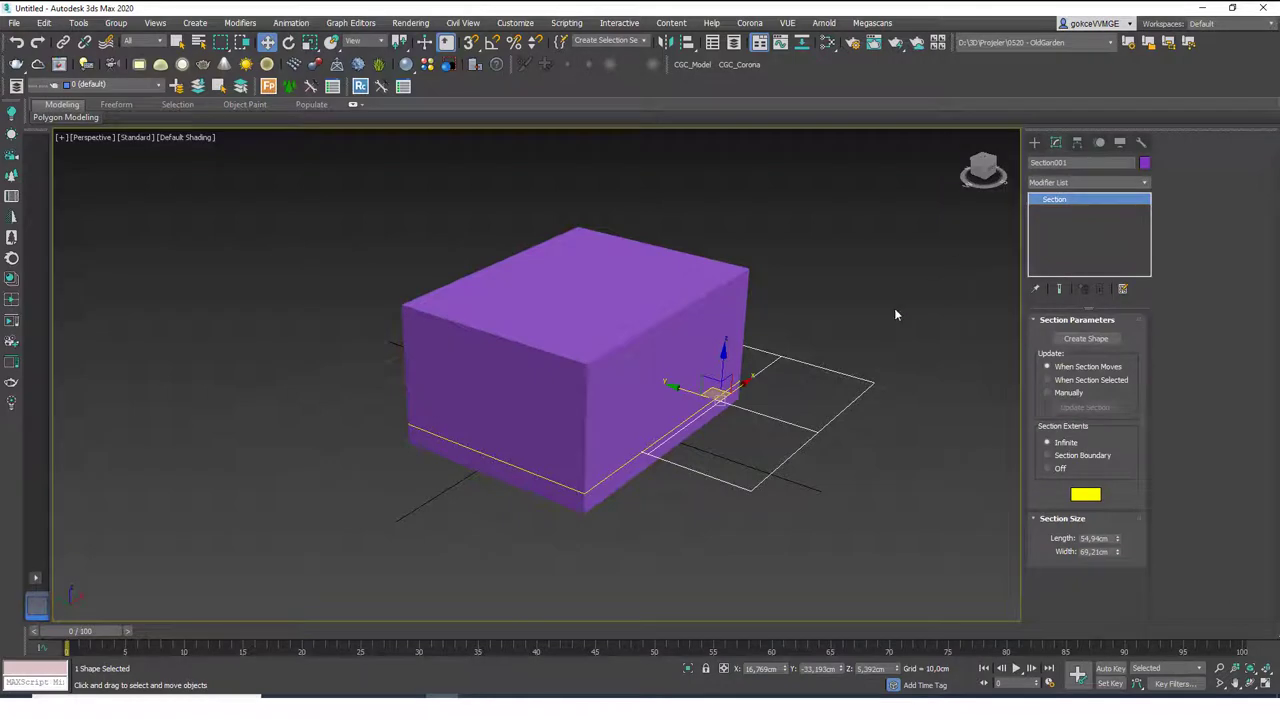
pyautogui.click(1081, 340)
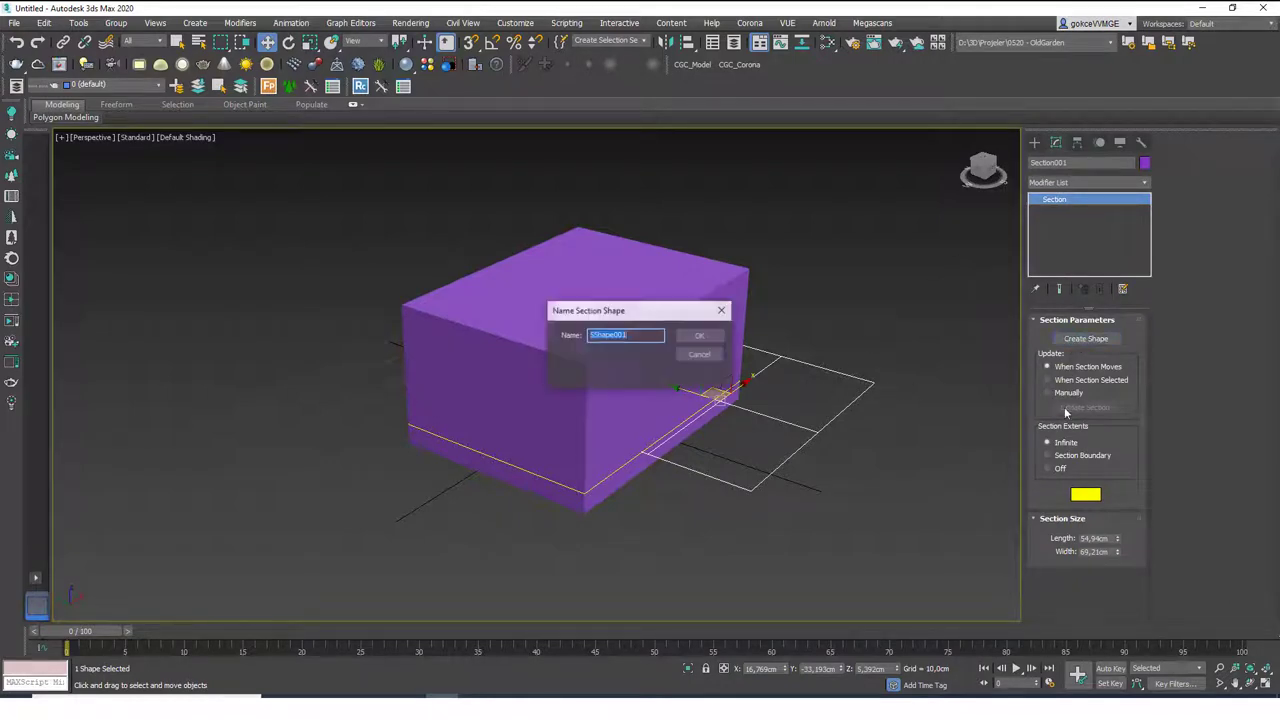
pyautogui.click(701, 337)
pyautogui.click(686, 479)
pyautogui.moveTo(626, 393); pyautogui.dragTo(288, 510)
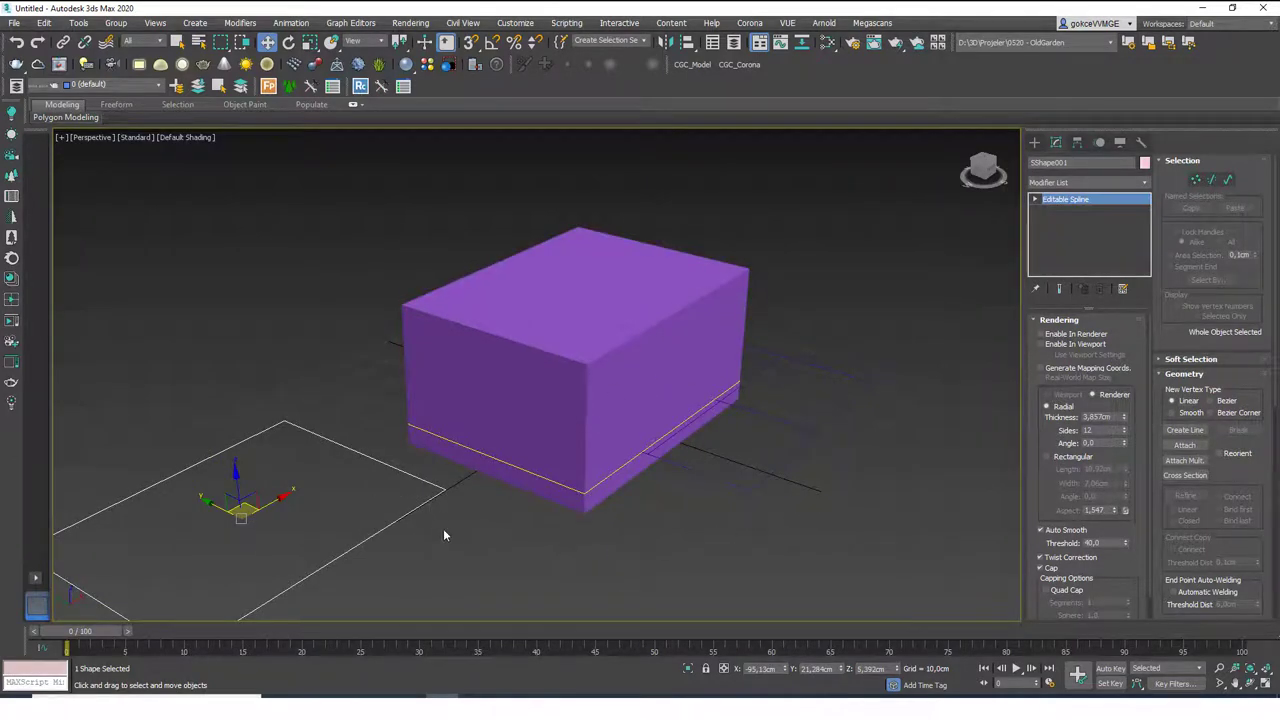
# - Delete the extracted section shape and the box, and select the remaining section plane
pyautogui.press('Delete')
pyautogui.click(480, 433)
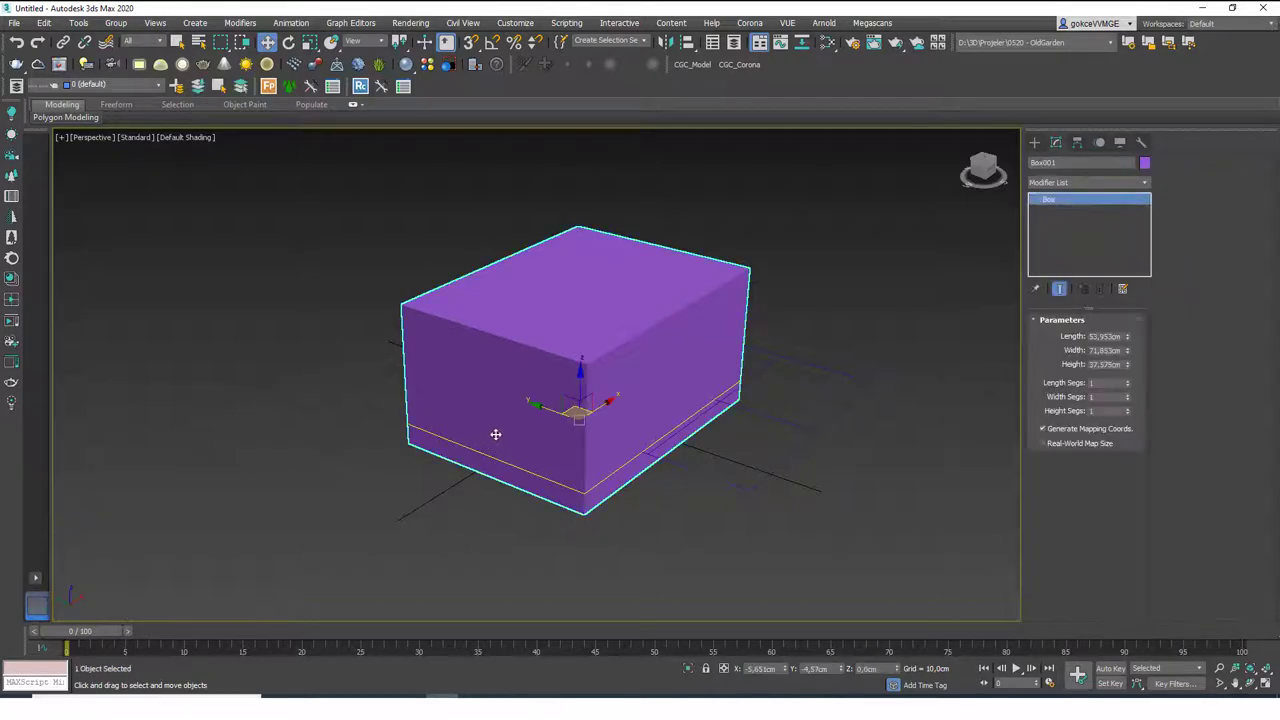
pyautogui.press('Delete')
pyautogui.click(619, 338)
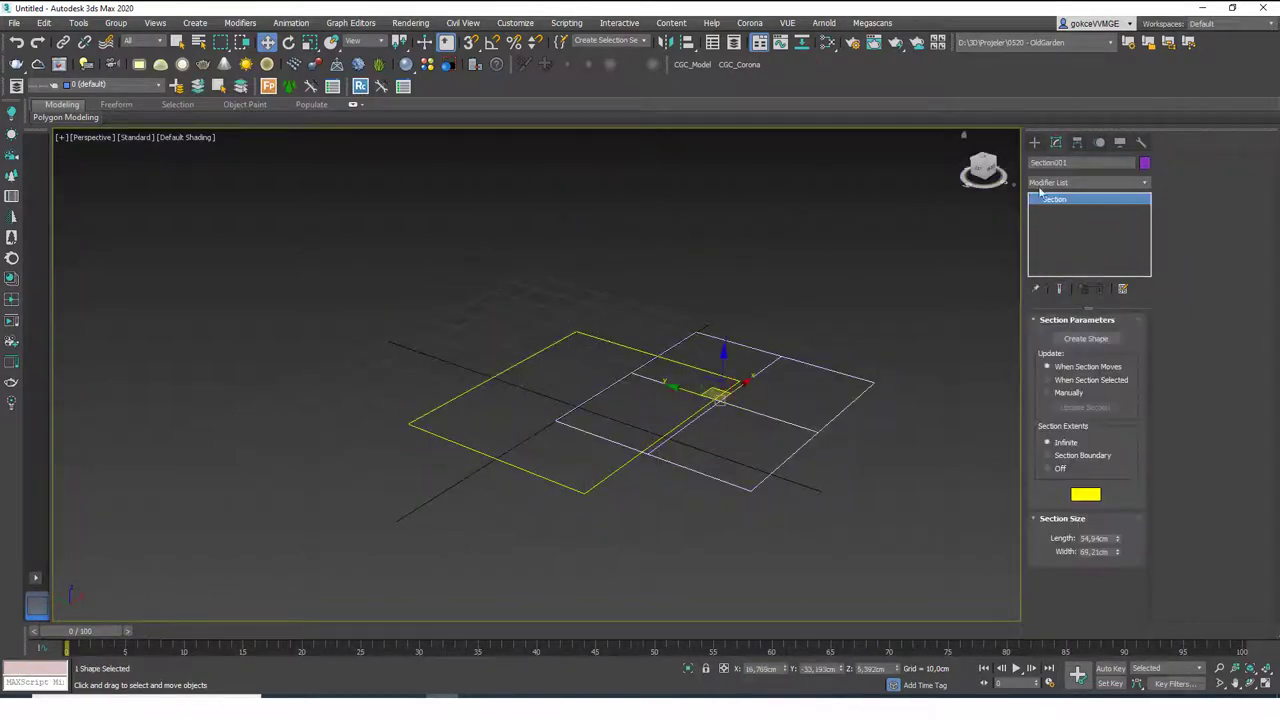
# - Create a Torus Knot from the Extended Primitives so that it crosses the section plane
pyautogui.click(1036, 143)
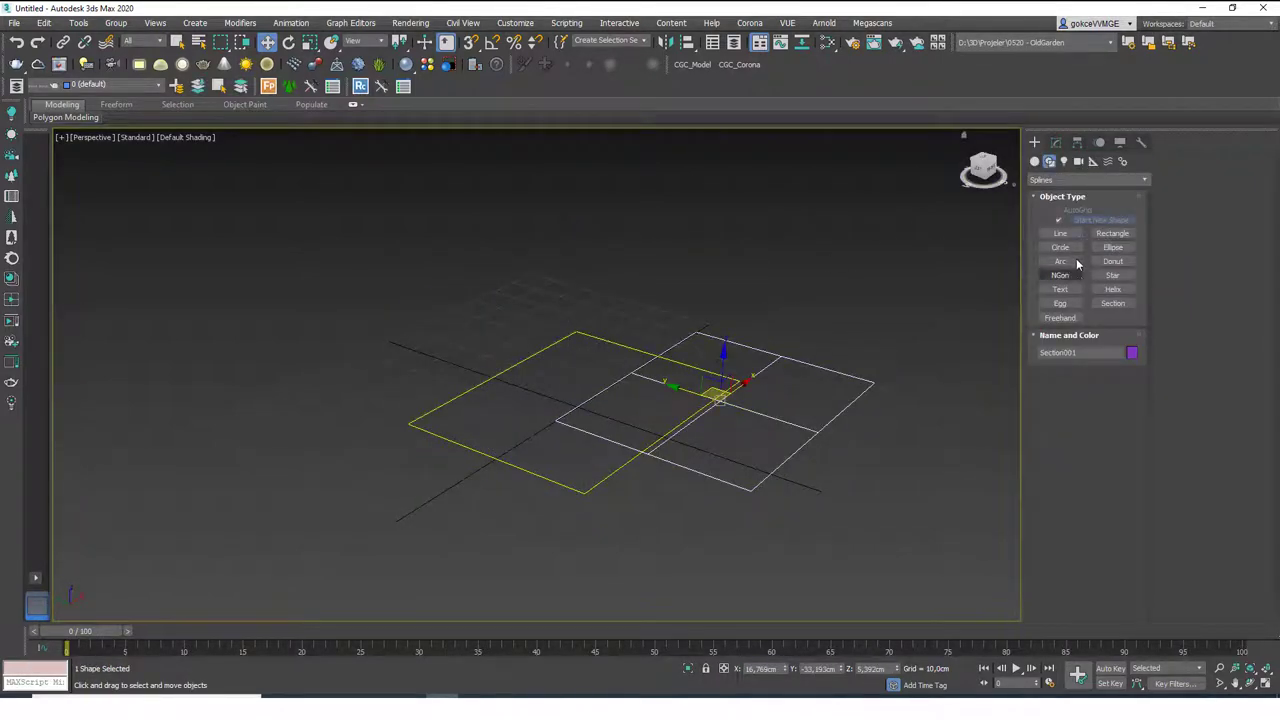
pyautogui.click(1035, 161)
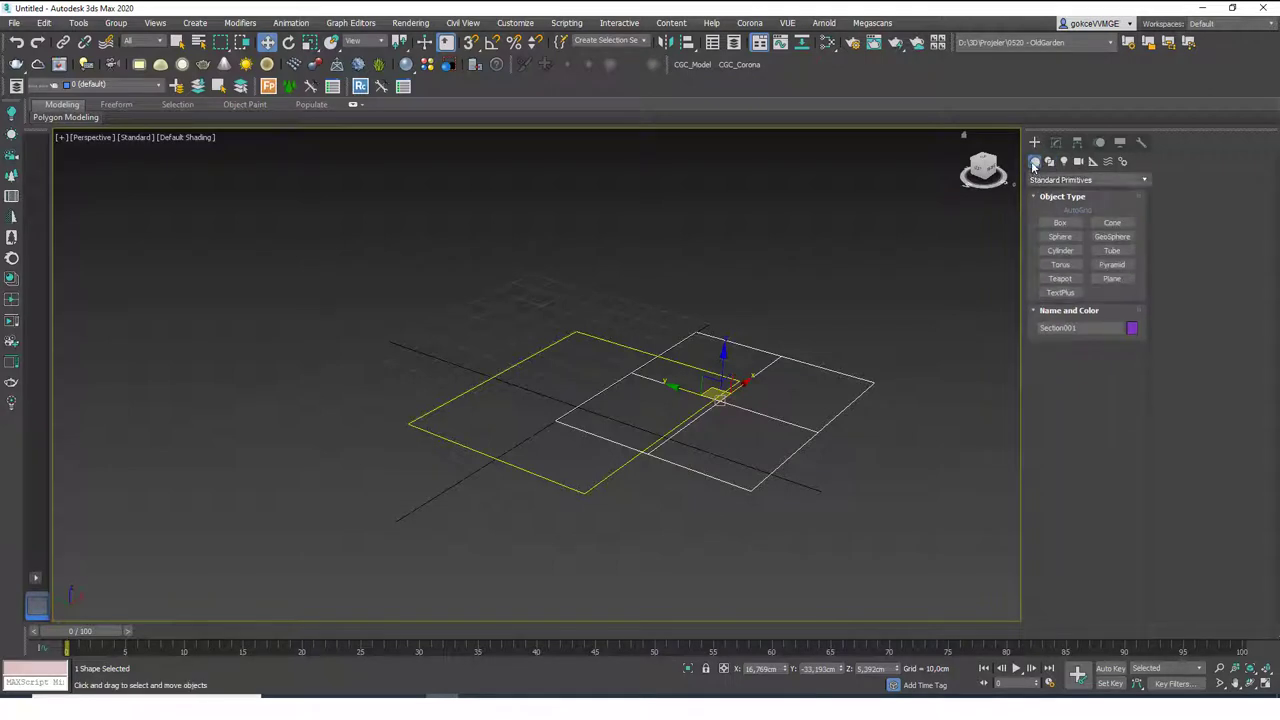
pyautogui.click(1062, 180)
pyautogui.click(1062, 206)
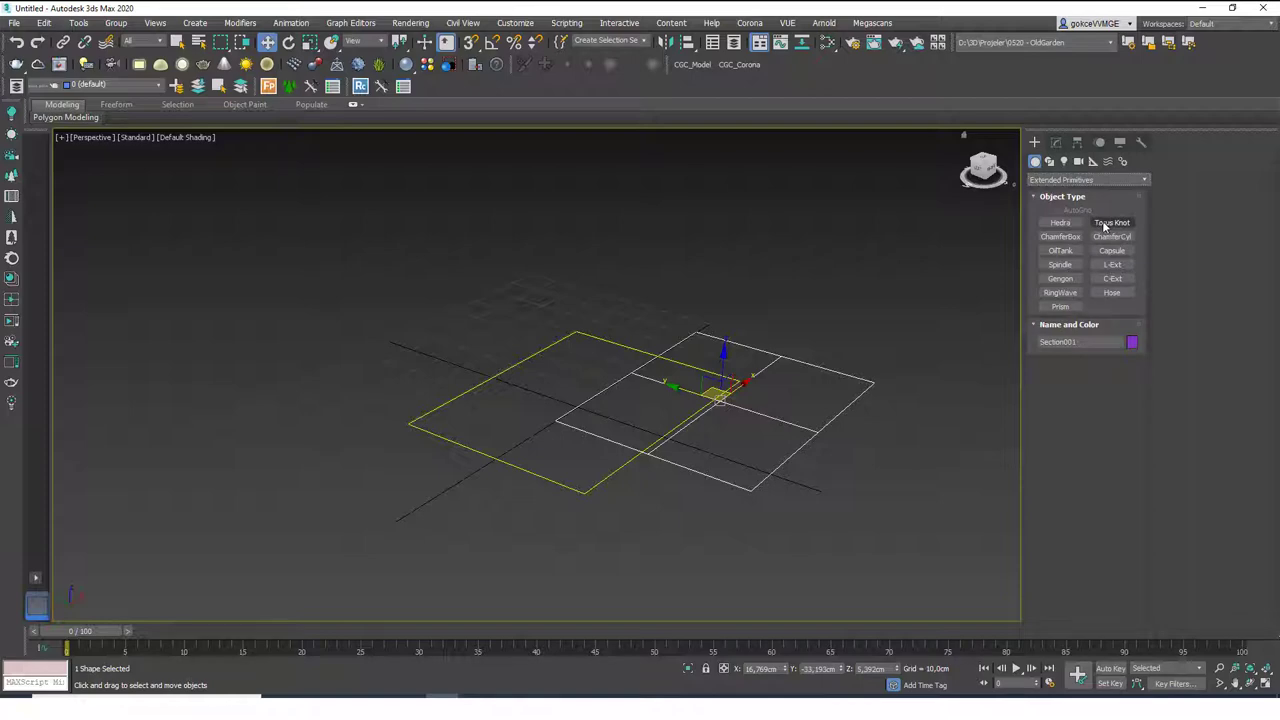
pyautogui.click(1112, 222)
pyautogui.moveTo(484, 414); pyautogui.dragTo(556, 487)
pyautogui.click(556, 487)
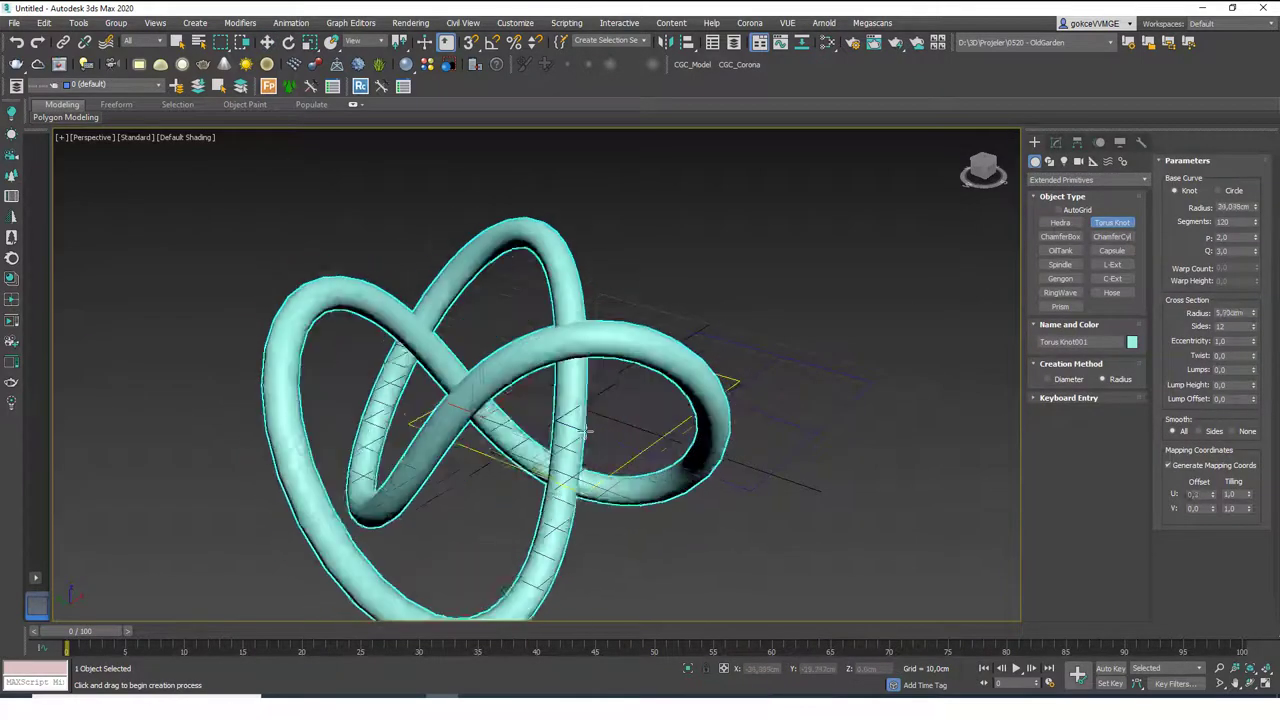
pyautogui.click(632, 440)
pyautogui.press('w')
pyautogui.keyDown('alt'); pyautogui.moveTo(640, 430); pyautogui.dragTo(655, 379, button='middle'); pyautogui.keyUp('alt')
pyautogui.scroll(-3, 740, 400)
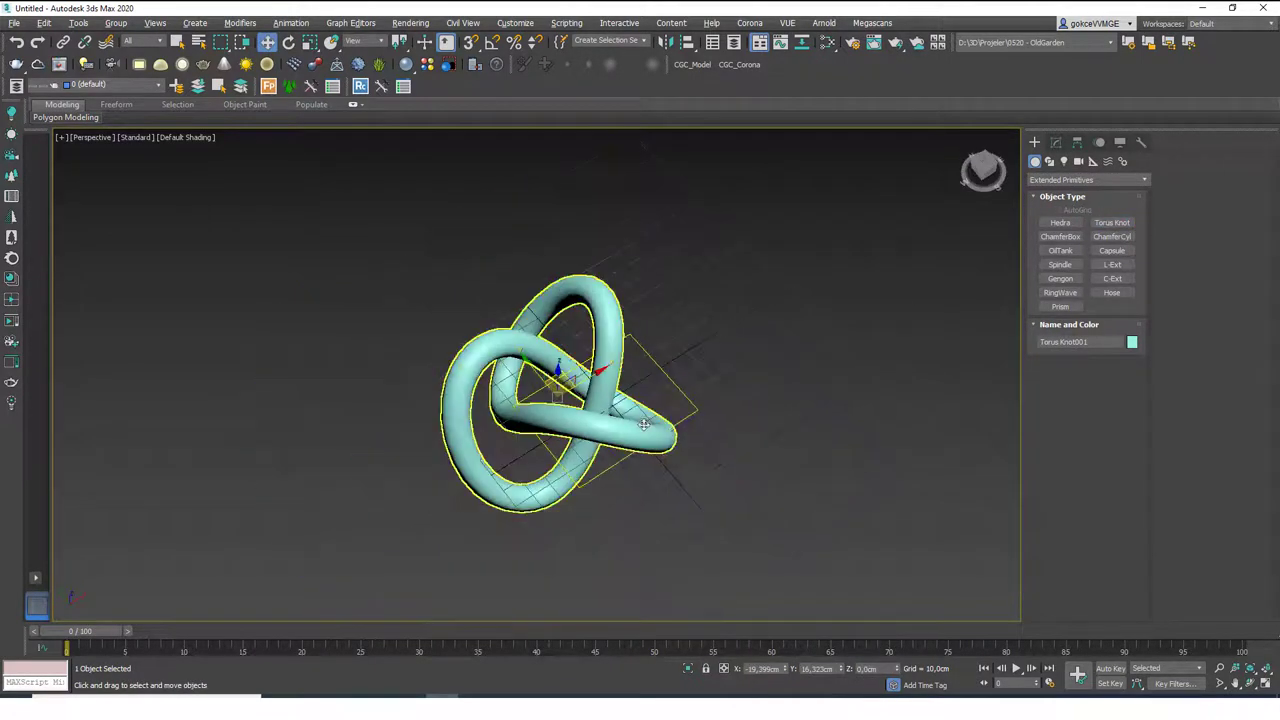
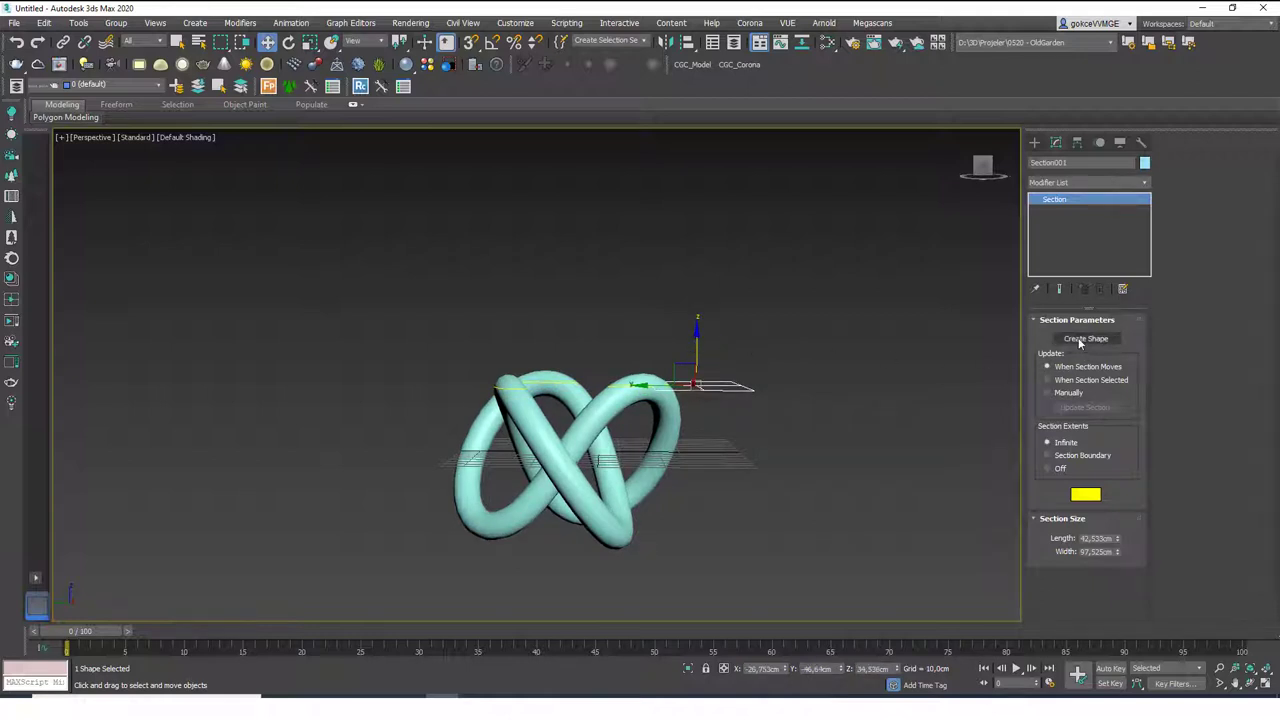
# - Set the section plane's Z position to 0 cm and create a section shape from the torus knot there
pyautogui.rightClick(889, 668)
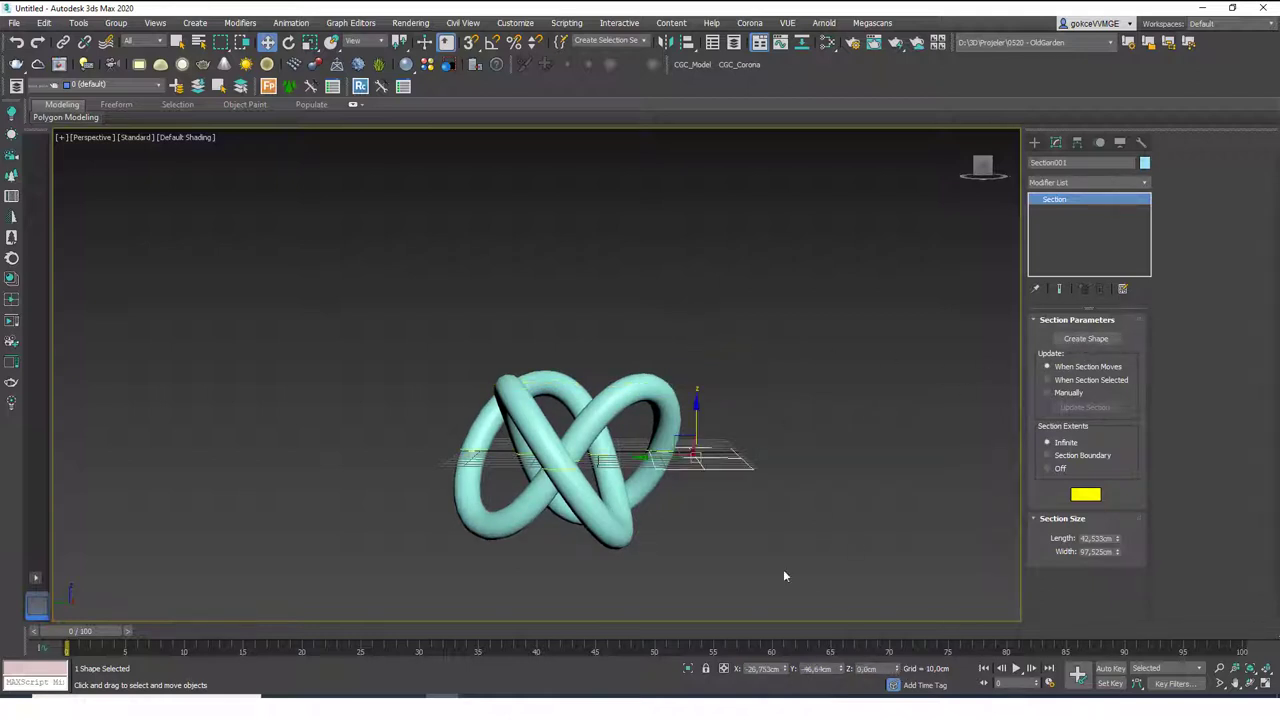
pyautogui.click(1085, 338)
pyautogui.click(690, 340)
# - Raise the section plane to Z 10 cm and create a section shape from the torus knot at that height
pyautogui.moveTo(882, 668); pyautogui.dragTo(819, 668)
pyautogui.write('10')
pyautogui.press('Return')
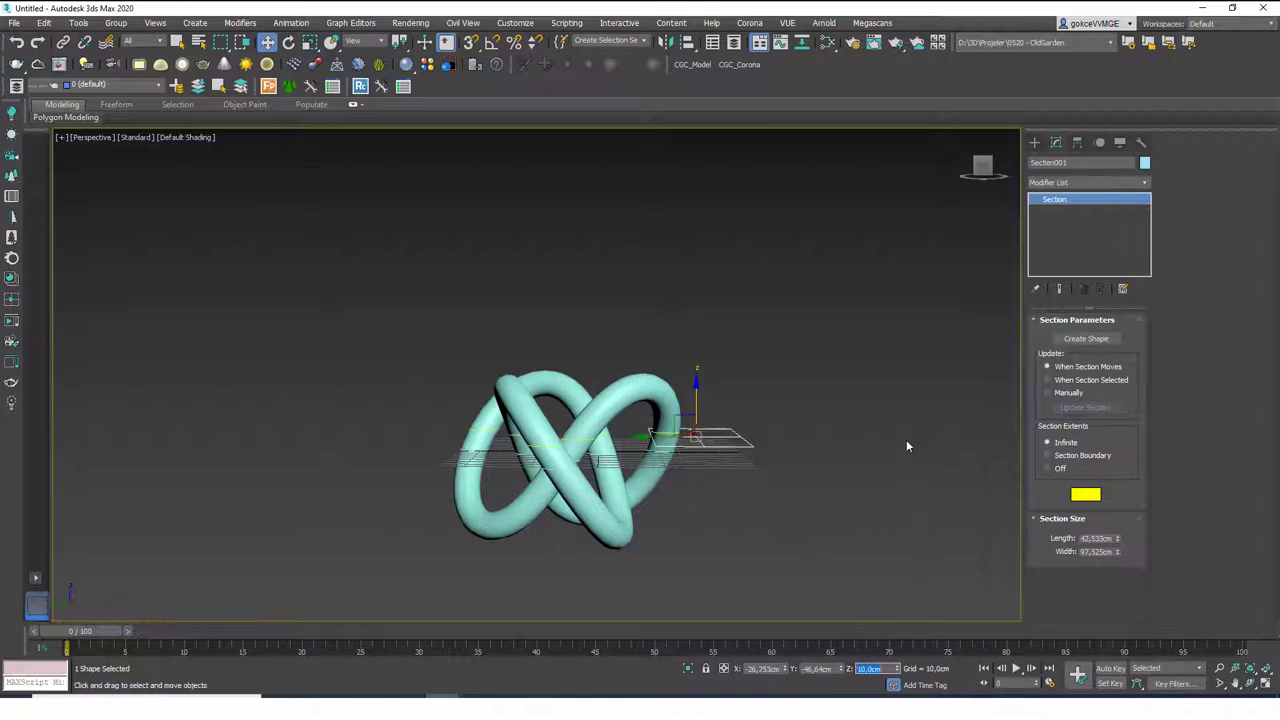
pyautogui.click(1086, 338)
pyautogui.click(708, 337)
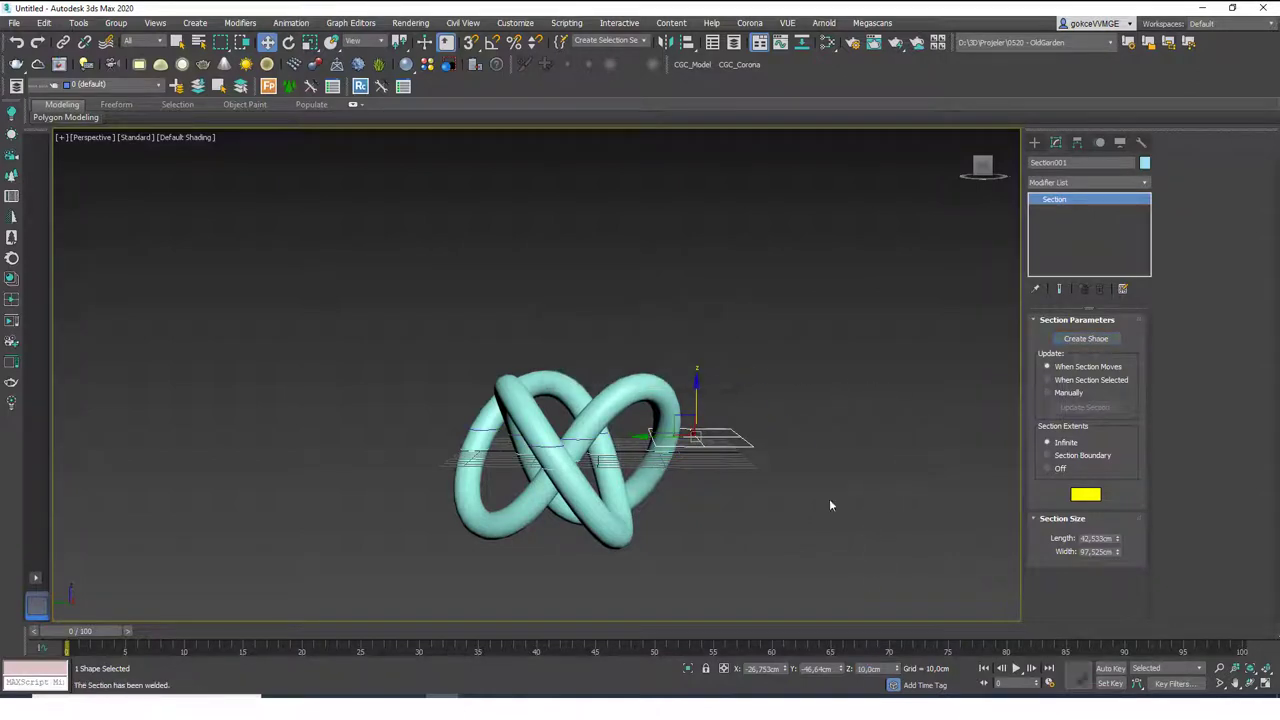
# - Raise the section plane to Z 20 cm and create another section shape of the torus knot
pyautogui.moveTo(882, 669); pyautogui.dragTo(831, 660)
pyautogui.write('20')
pyautogui.press('Return')
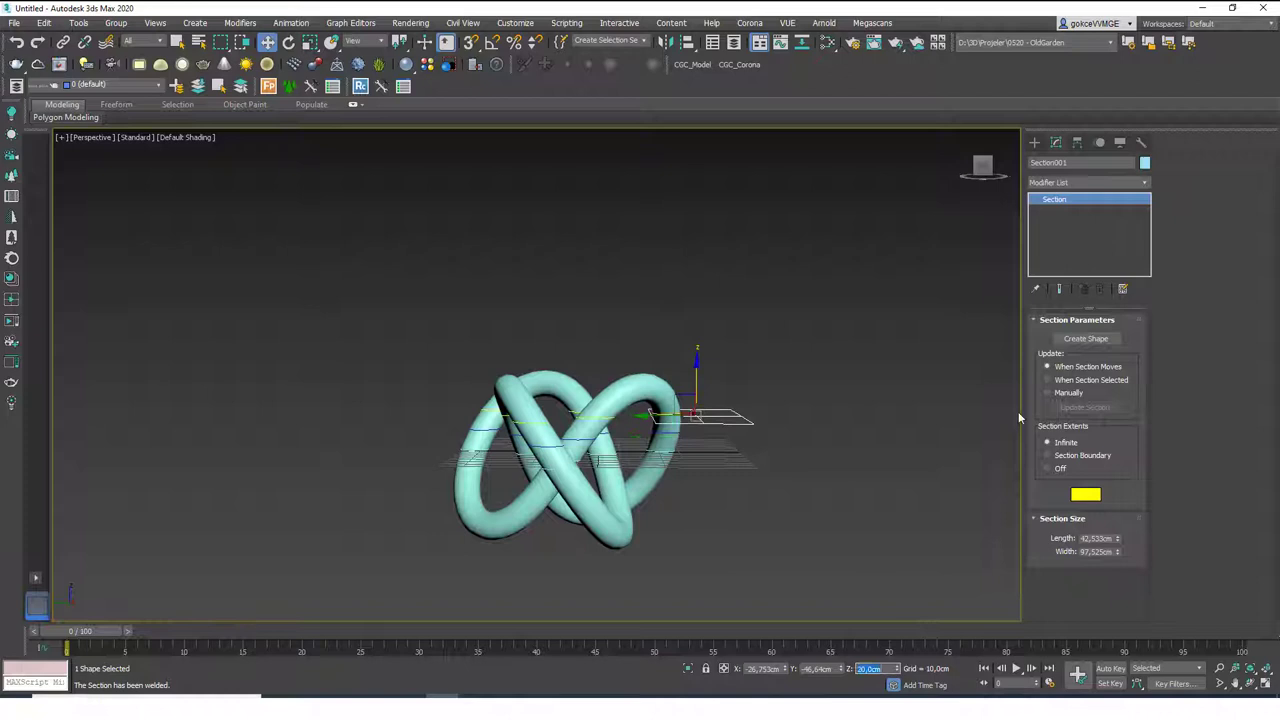
pyautogui.click(1086, 338)
pyautogui.click(700, 336)
# - Raise the section plane to Z 30 cm and create a section shape of the torus knot at that level
pyautogui.click(866, 668)
pyautogui.write('30')
pyautogui.press('Return')
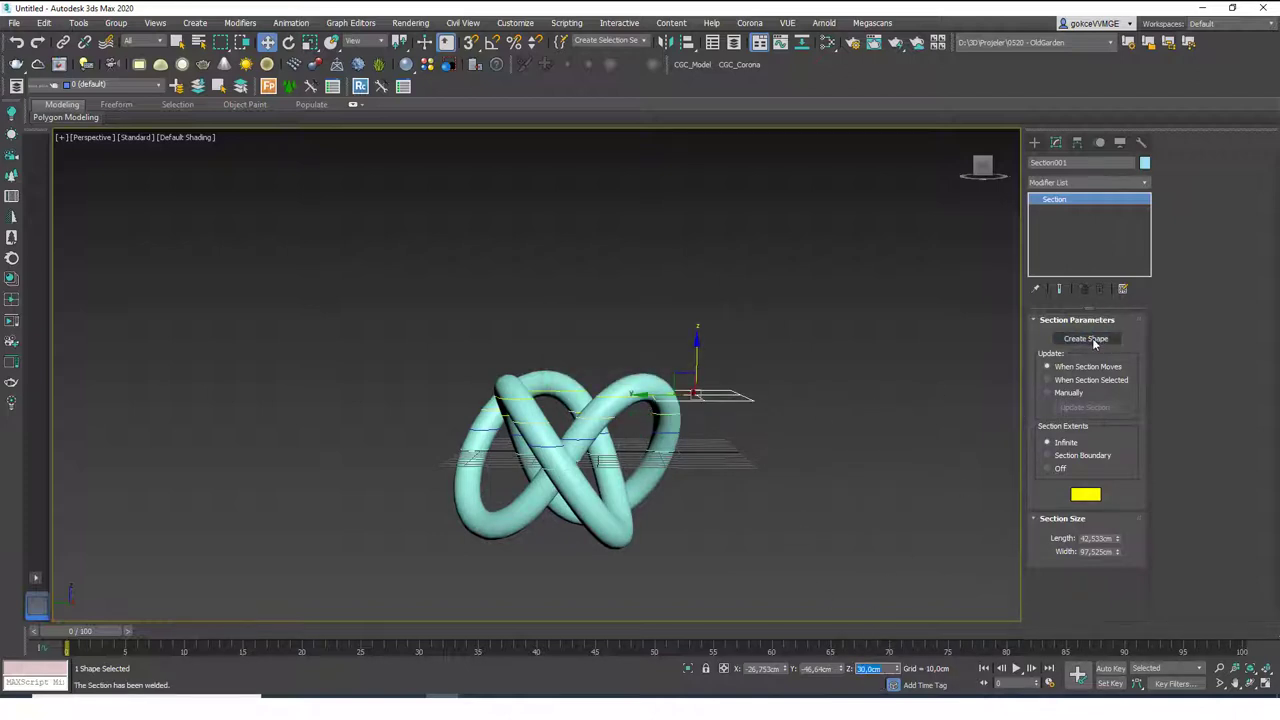
pyautogui.click(1088, 338)
pyautogui.click(703, 336)
# - Raise the section plane to Z 40 cm and create a section shape near the top of the torus knot
pyautogui.write('40')
pyautogui.press('Return')
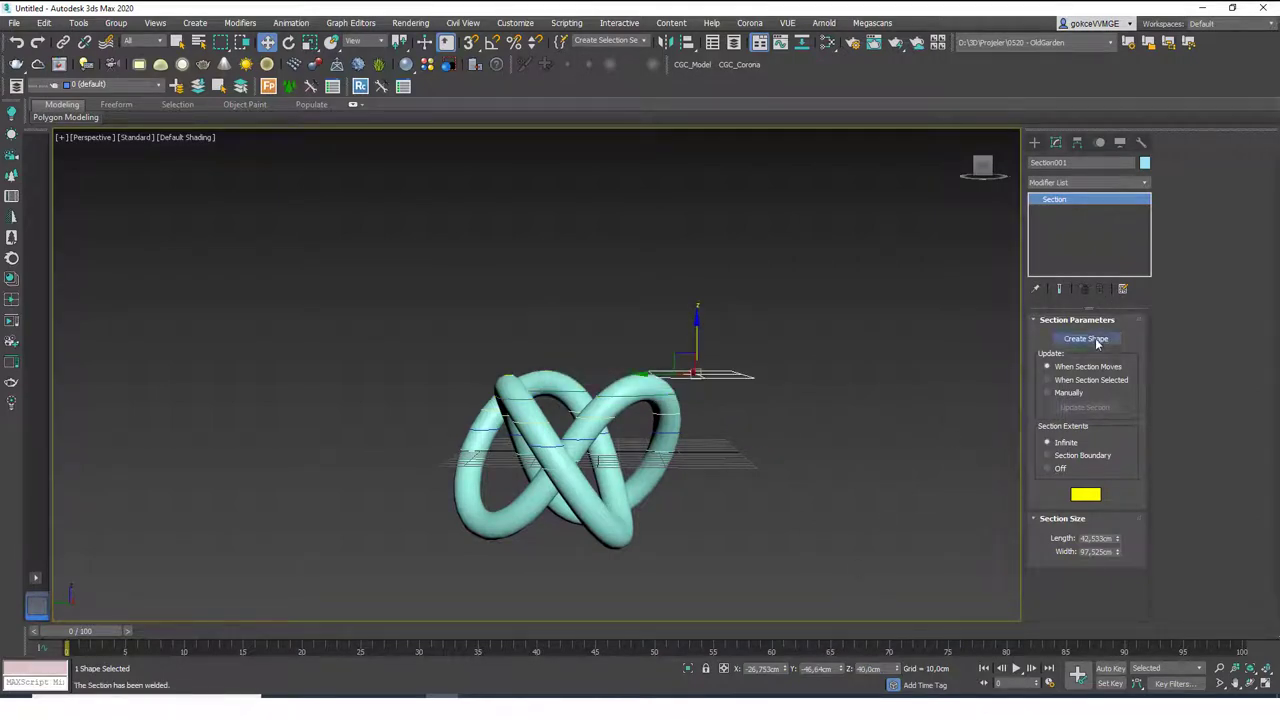
pyautogui.click(1086, 338)
pyautogui.click(700, 335)
# - Move the torus knot aside along Y to inspect the extracted section shapes, and undo the move
pyautogui.click(558, 413)
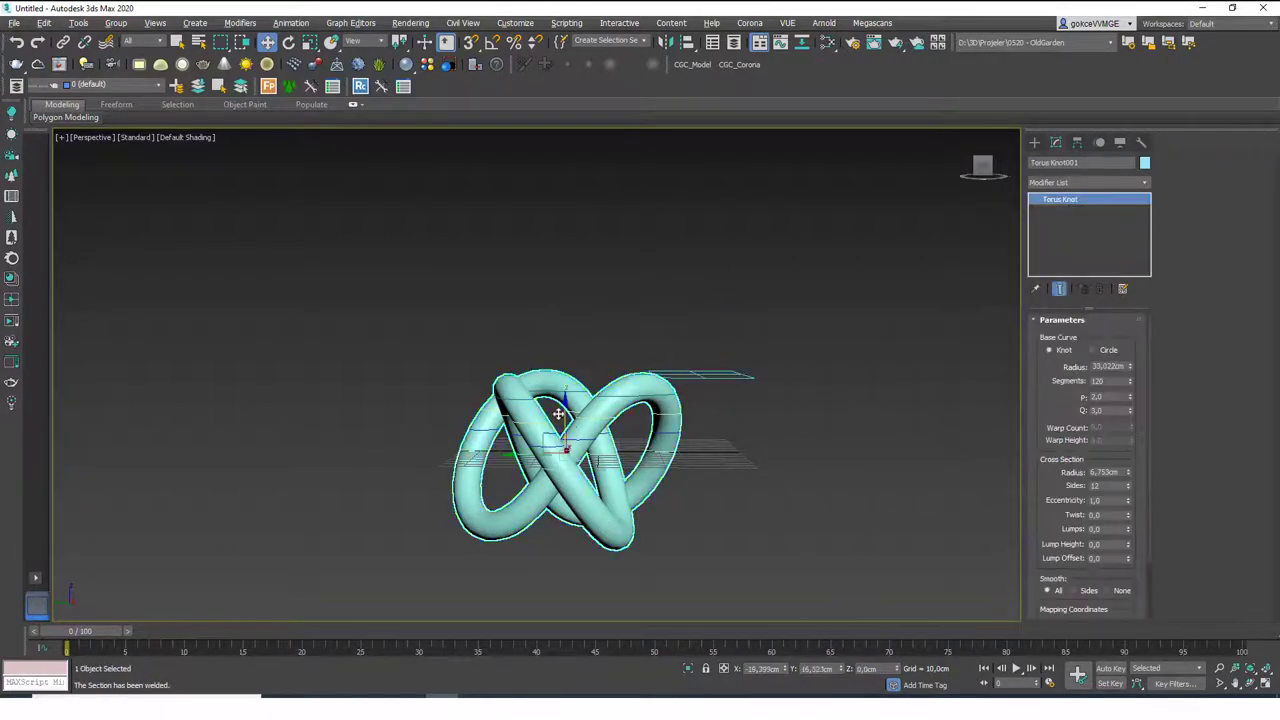
pyautogui.keyDown('alt'); pyautogui.moveTo(558, 414); pyautogui.dragTo(562, 458, button='middle'); pyautogui.keyUp('alt')
pyautogui.moveTo(533, 439); pyautogui.dragTo(226, 442)
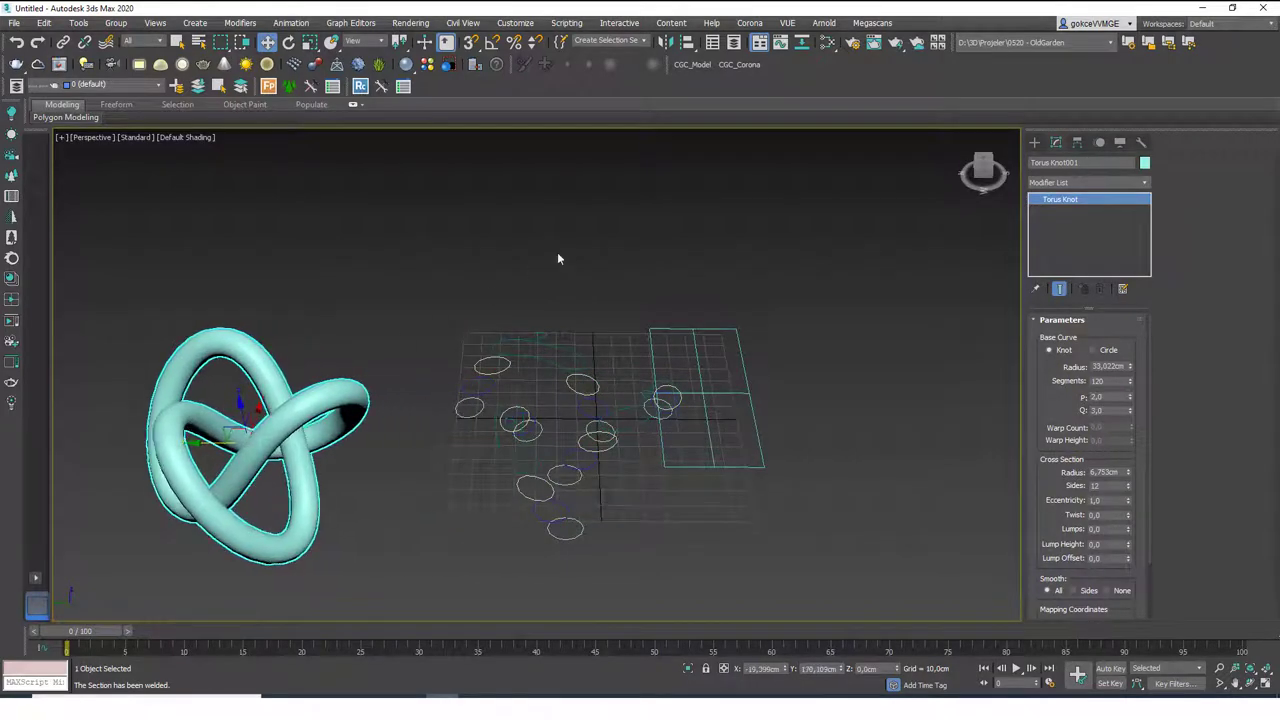
pyautogui.click(558, 259)
pyautogui.keyDown('alt'); pyautogui.moveTo(633, 425); pyautogui.dragTo(760, 357, button='middle'); pyautogui.keyUp('alt')
pyautogui.click(337, 448)
pyautogui.hotkey('ctrl', 'z')
# - Select the section plane, set its Z position to 35 cm and create an intermediate section shape of the knot
pyautogui.click(752, 374)
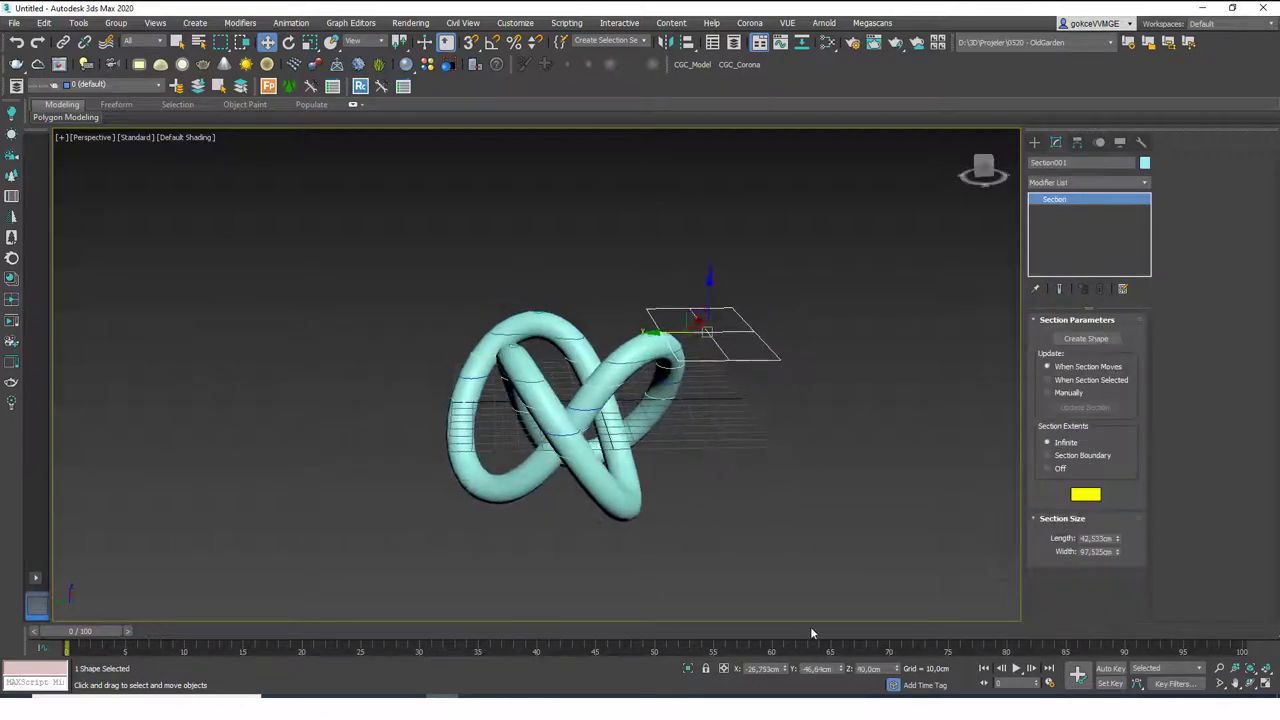
pyautogui.doubleClick(868, 668)
pyautogui.write('35')
pyautogui.press('Return')
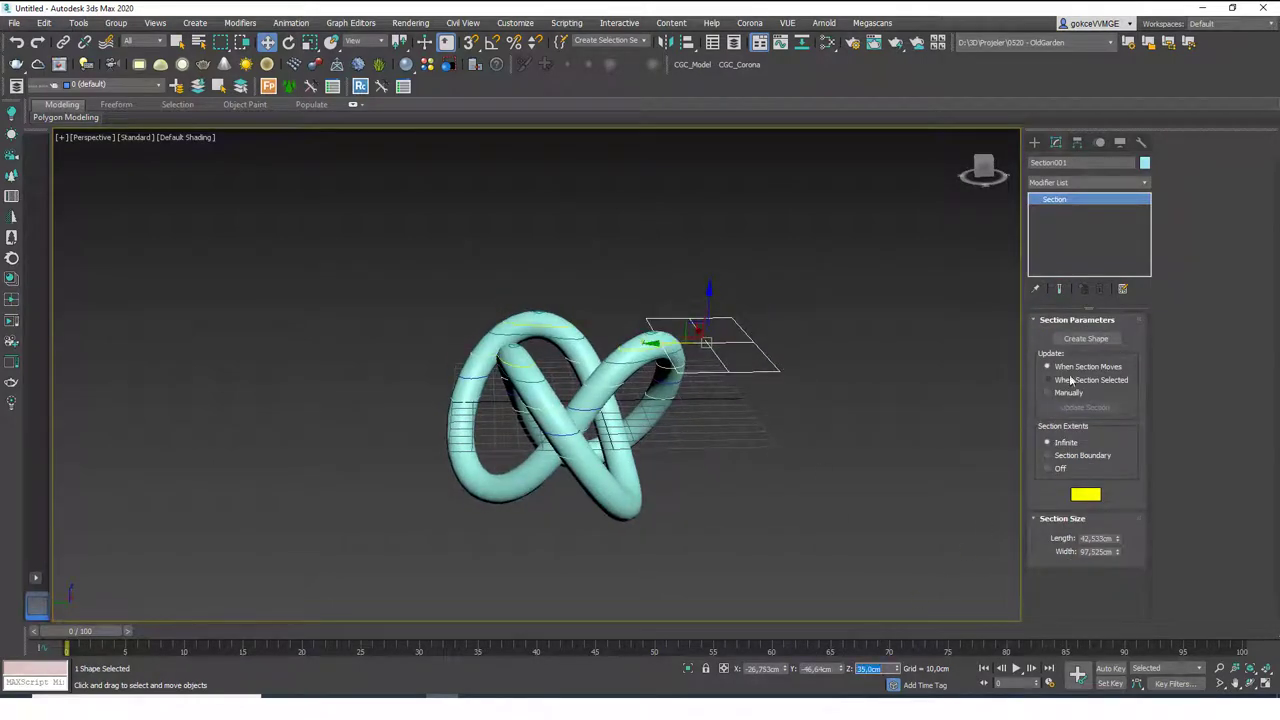
pyautogui.click(1085, 338)
pyautogui.click(702, 338)
# - Lower the section plane to Z 25 cm and create an intermediate section shape of the torus knot
pyautogui.doubleClick(868, 668)
pyautogui.write('25')
pyautogui.press('Return')
pyautogui.click(1084, 339)
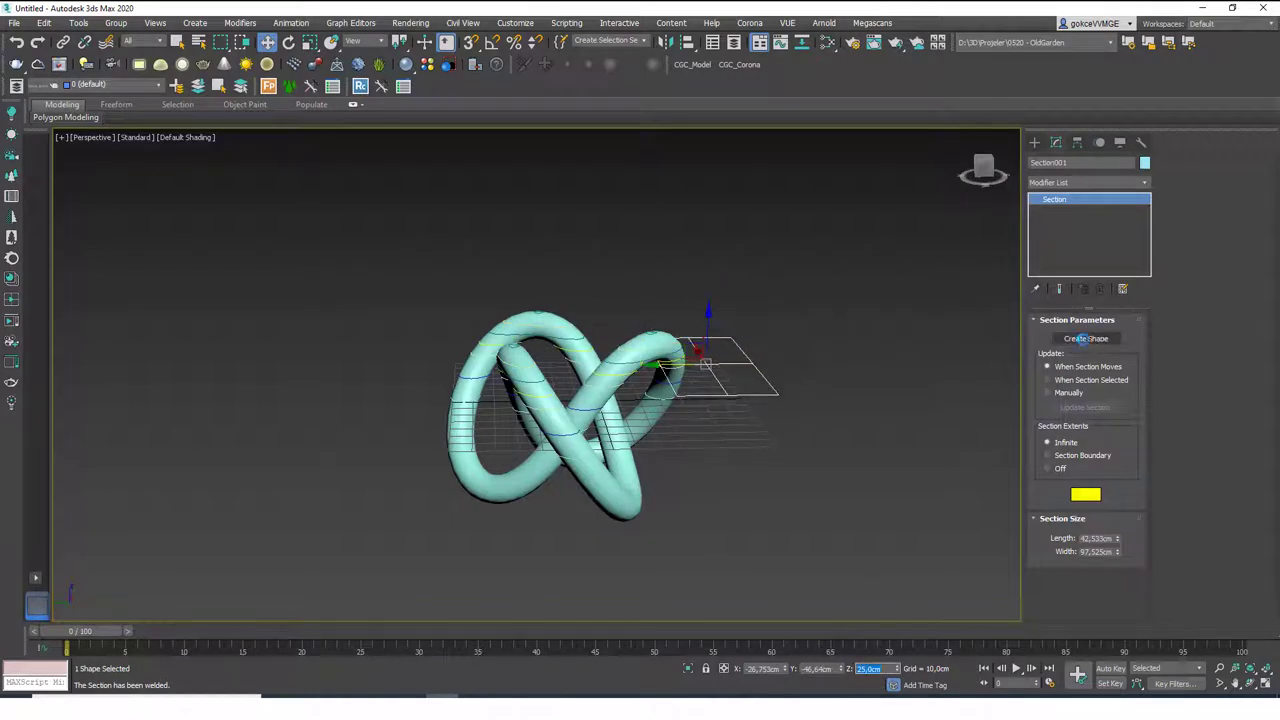
pyautogui.click(700, 336)
# - Lower the section plane to Z 15 cm and create another intermediate section shape of the torus knot
pyautogui.doubleClick(868, 668)
pyautogui.write('15')
pyautogui.press('Return')
pyautogui.click(1090, 338)
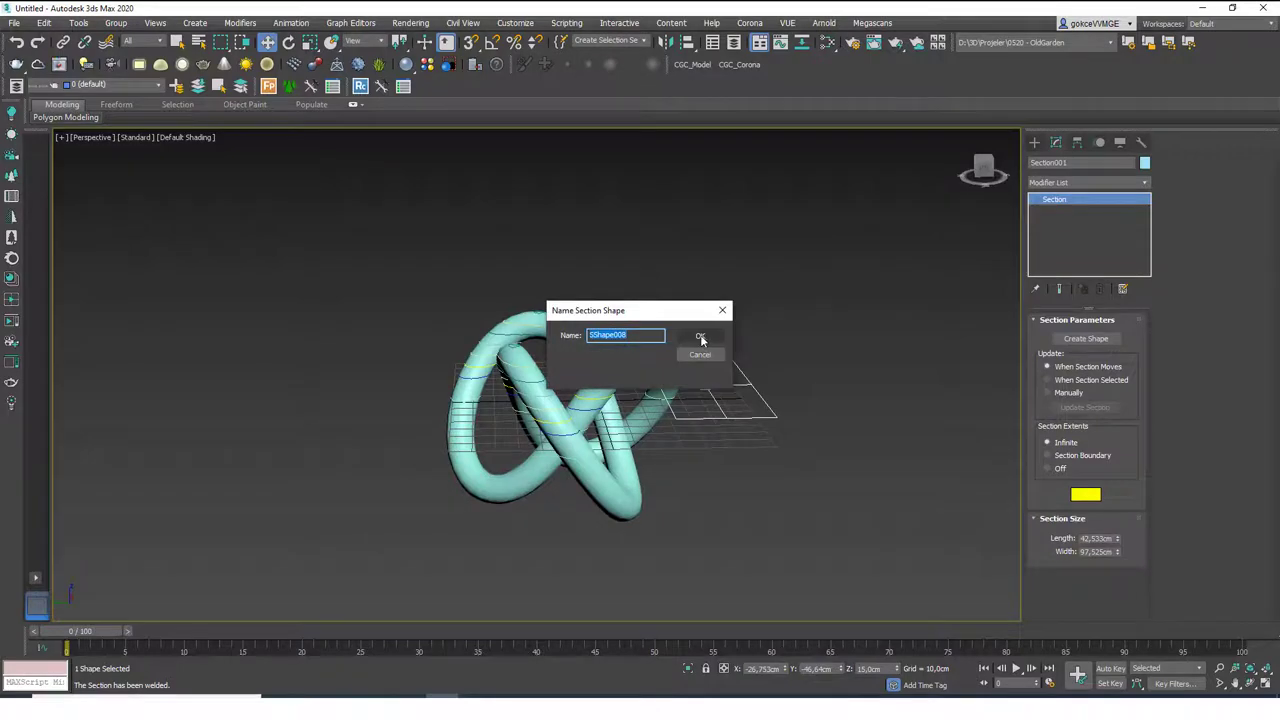
pyautogui.click(700, 336)
# - Lower the section plane to Z 5 cm and create a section shape of the torus knot at that height
pyautogui.doubleClick(868, 668)
pyautogui.write('5')
pyautogui.press('Return')
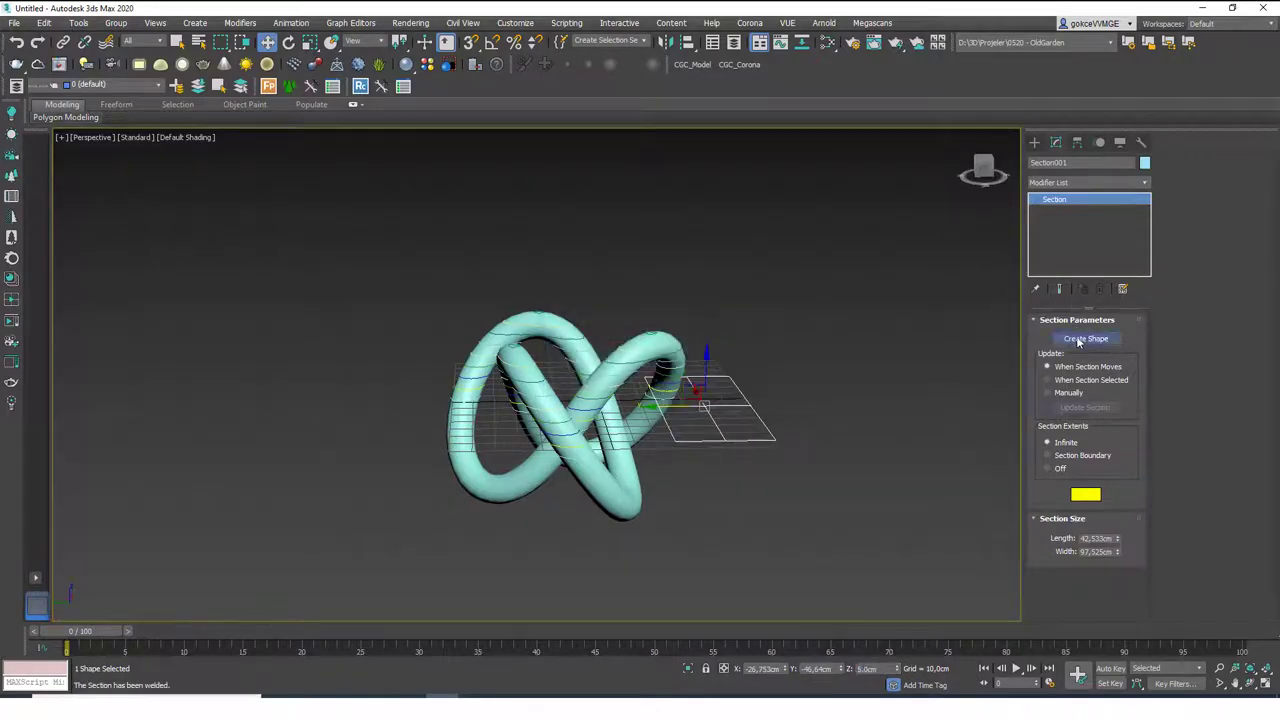
pyautogui.click(1085, 338)
pyautogui.click(700, 336)
# - Hide the home grid and move the torus knot along Y to about 152 cm, clear of the extracted section shapes
pyautogui.click(797, 294)
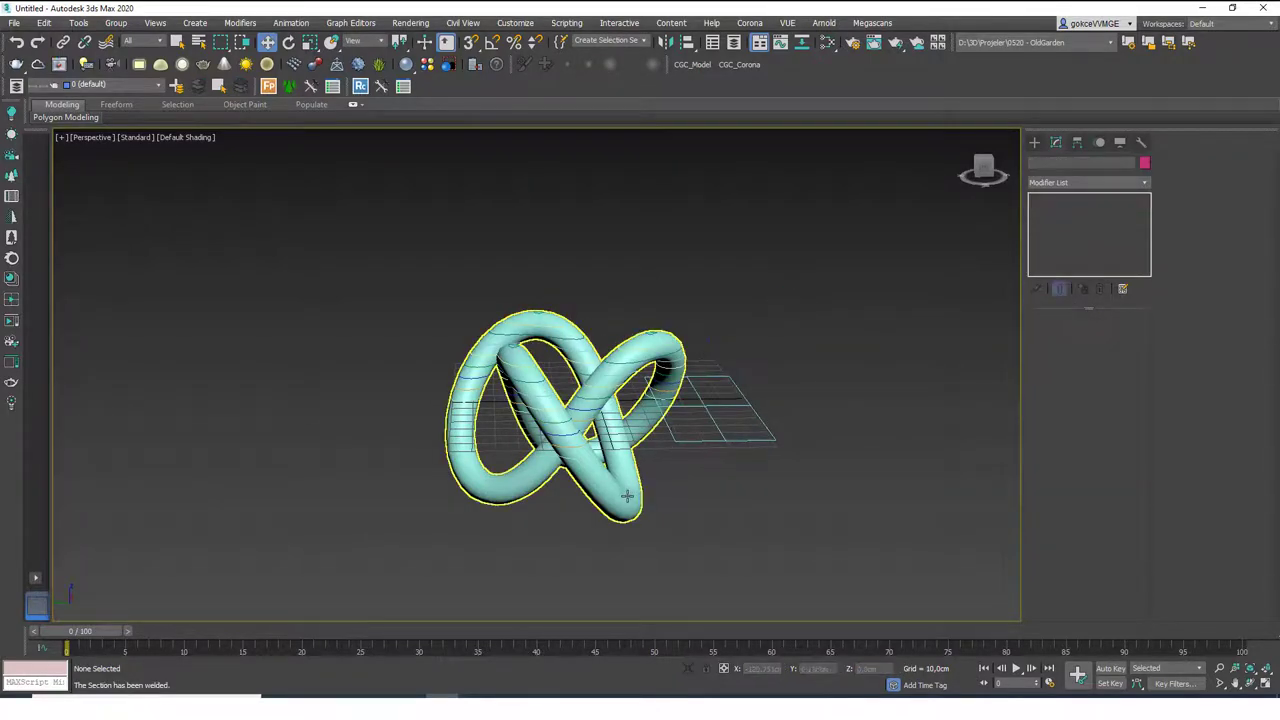
pyautogui.click(582, 474)
pyautogui.keyDown('alt'); pyautogui.moveTo(582, 474); pyautogui.dragTo(600, 428, button='middle'); pyautogui.keyUp('alt')
pyautogui.press('g')
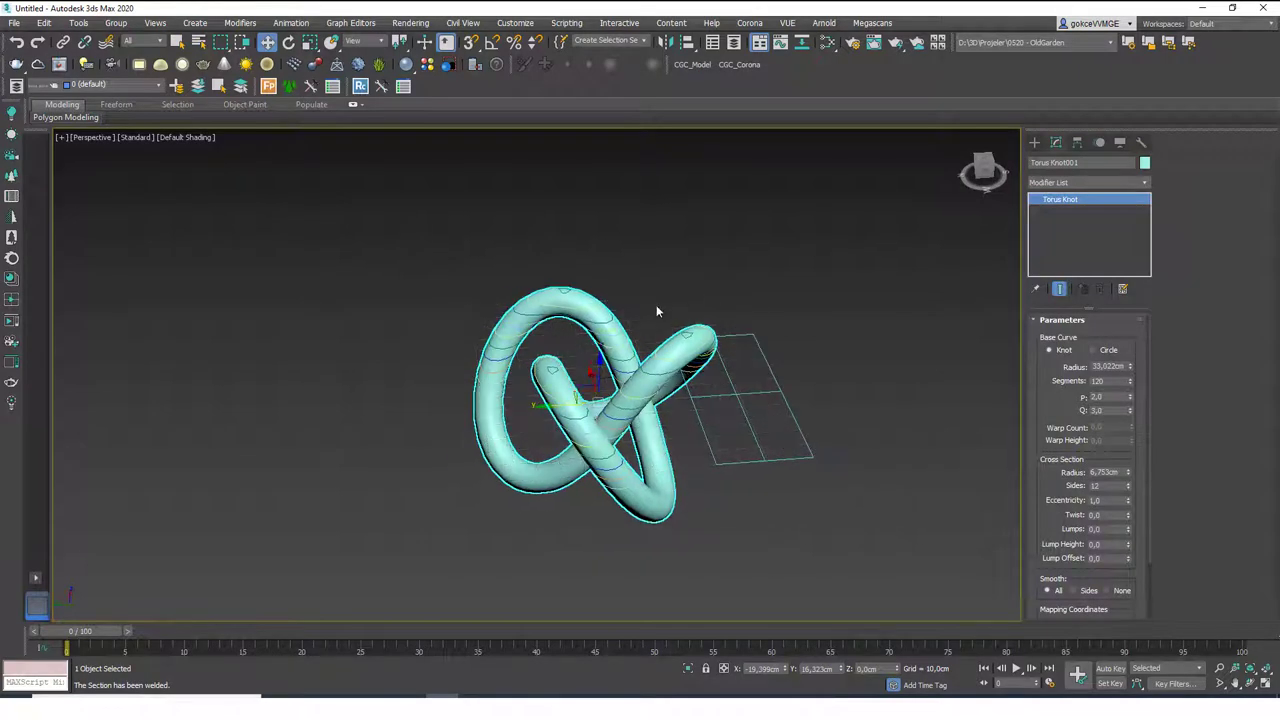
pyautogui.moveTo(565, 408); pyautogui.dragTo(292, 422)
pyautogui.keyDown('alt'); pyautogui.moveTo(717, 424); pyautogui.dragTo(631, 374, button='middle'); pyautogui.keyUp('alt')
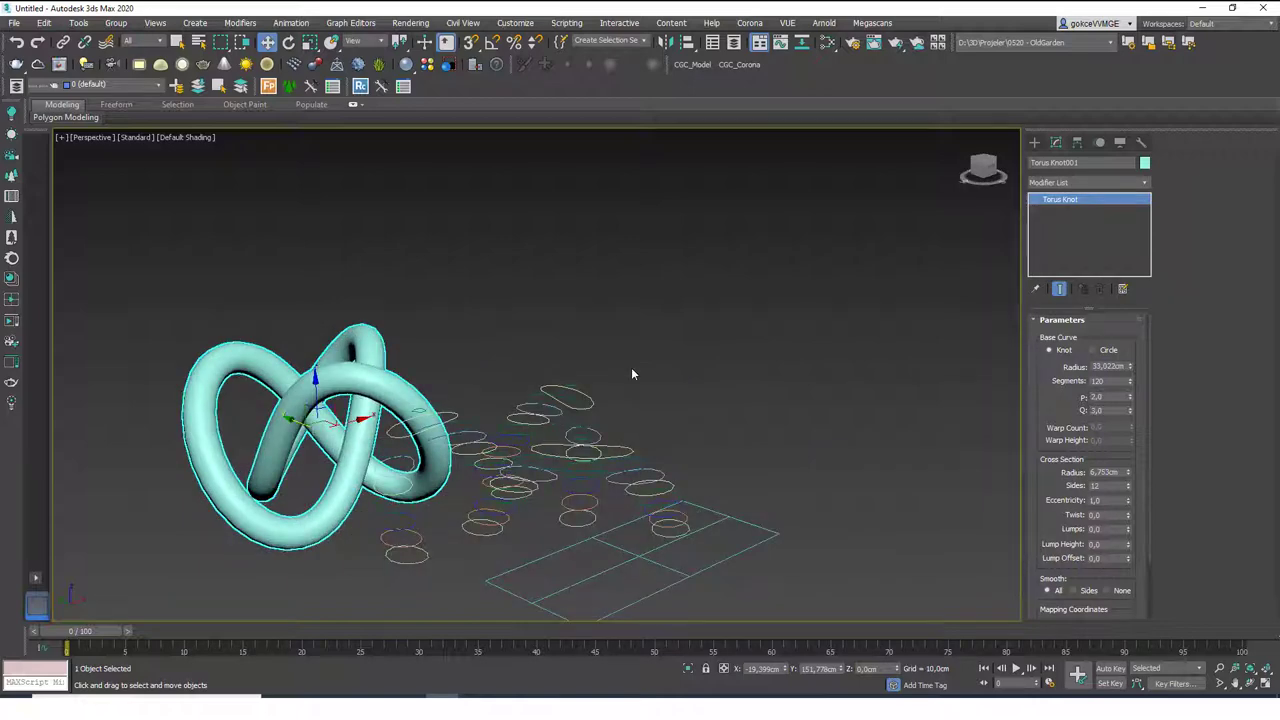